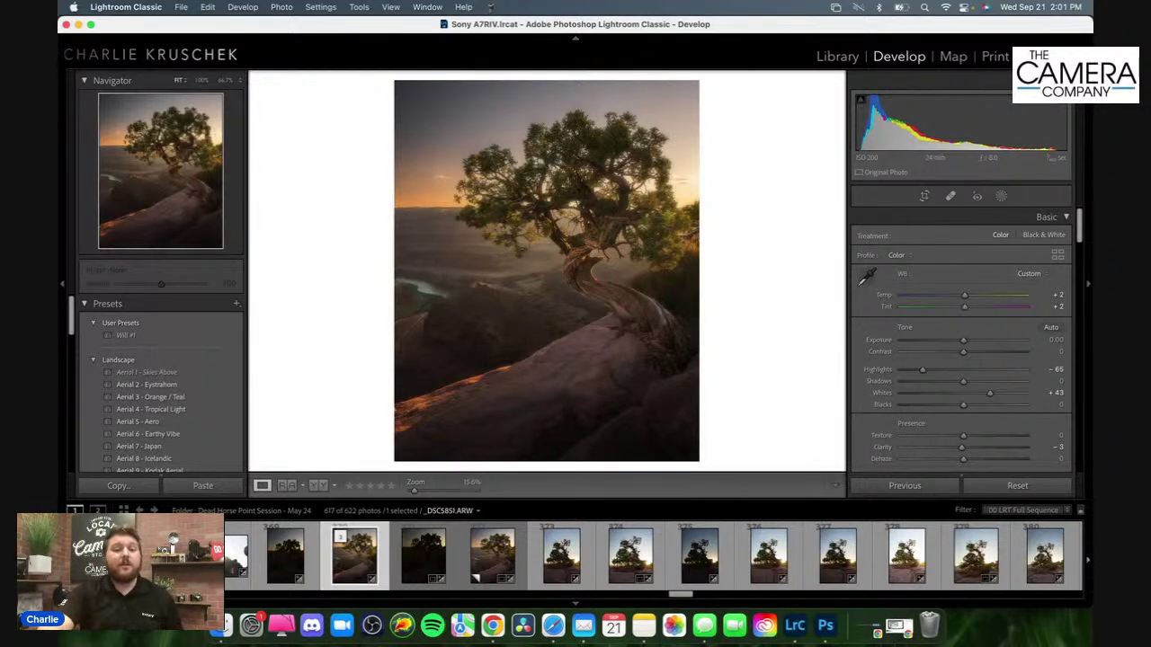
Step: Switch to Finder, preview IMG_0695.JPG and IMG_0696.JPG in the Watermark folder, and close the window
{"action": "left_click", "coordinate": [232, 625]}
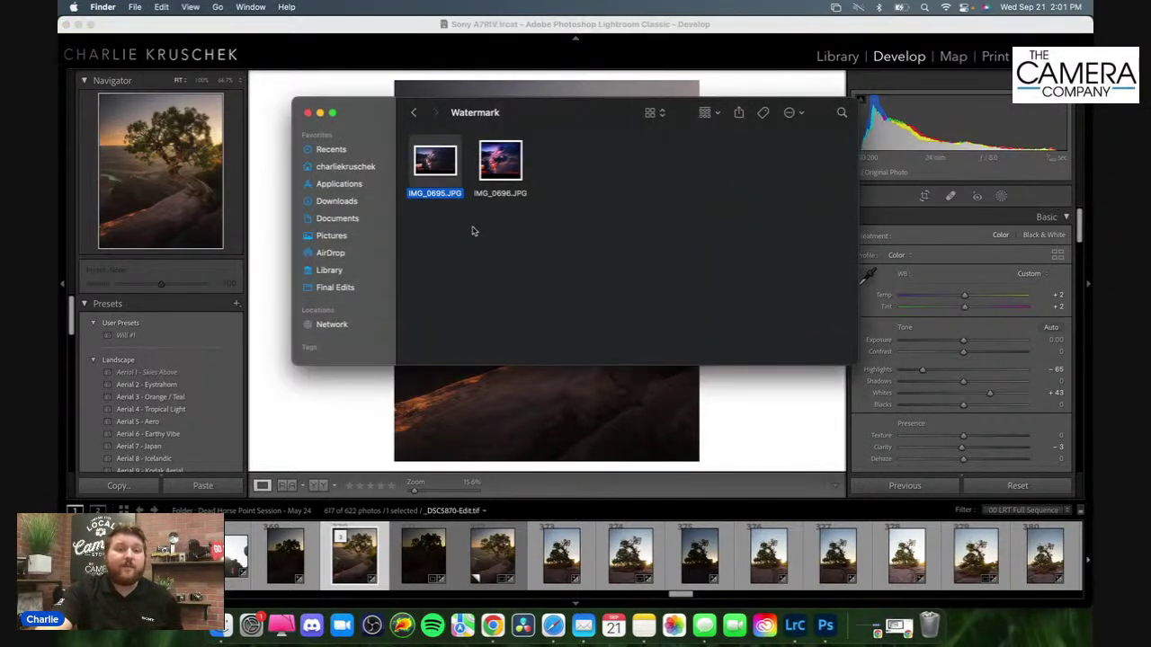
{"action": "key", "text": "space"}
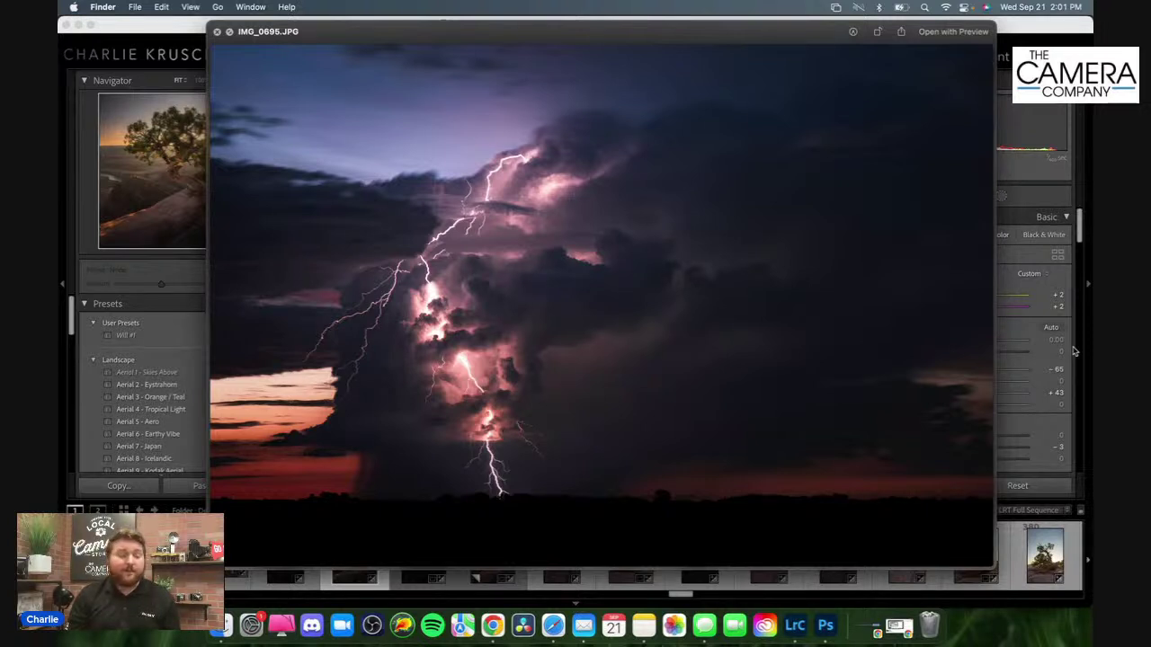
{"action": "key", "text": "Right"}
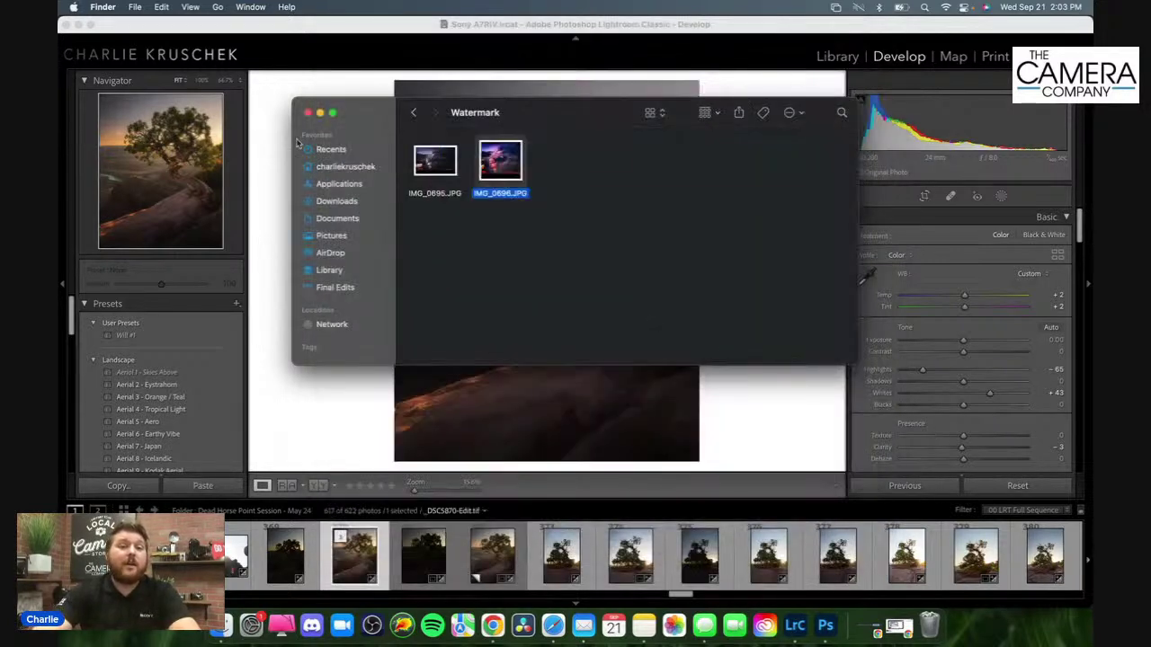
{"action": "left_click", "coordinate": [308, 112]}
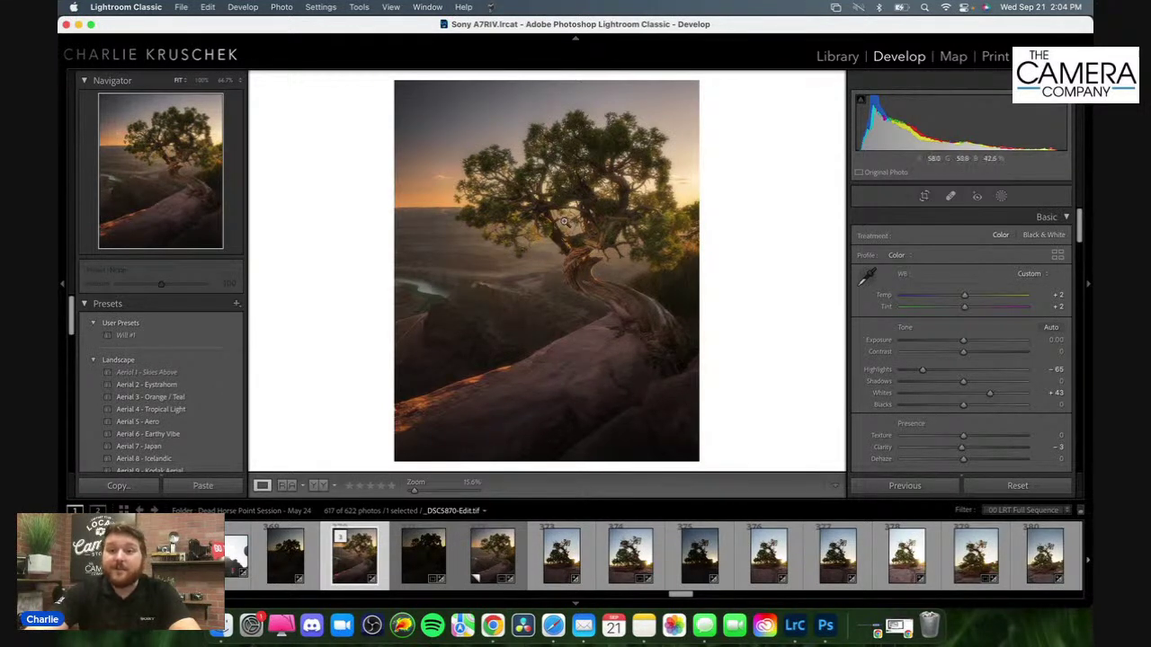
Step: Open the export settings for the tree photo and set the destination folder to Utah inside LANDSCAPE [2022]
{"action": "right_click", "coordinate": [565, 222]}
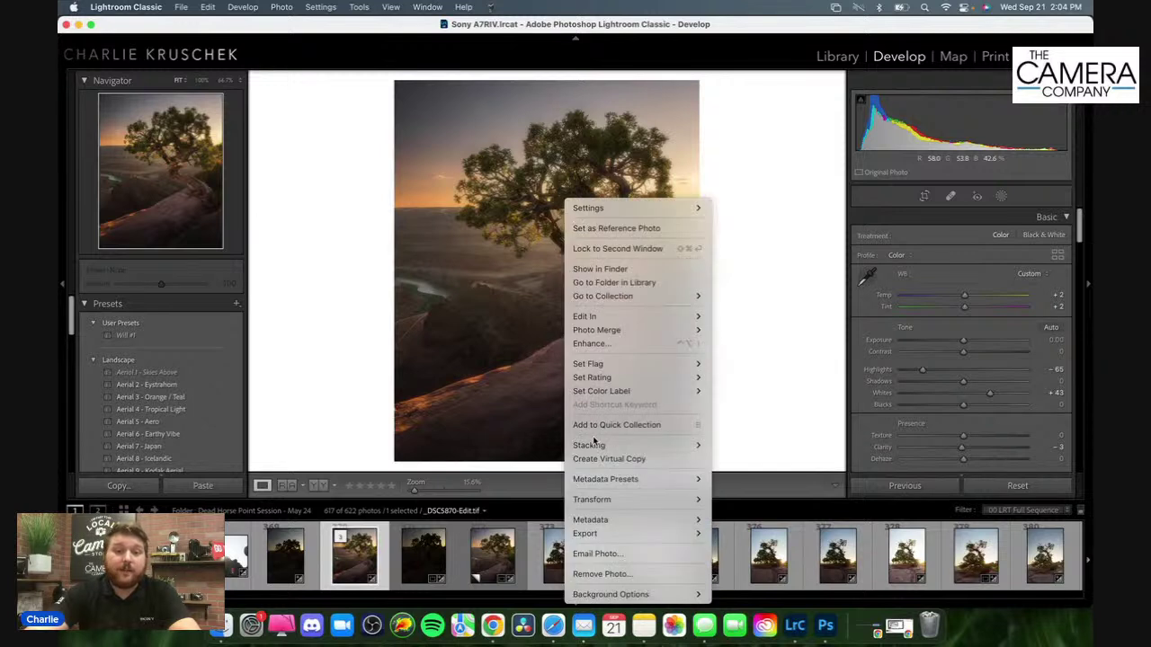
{"action": "mouse_move", "coordinate": [597, 535]}
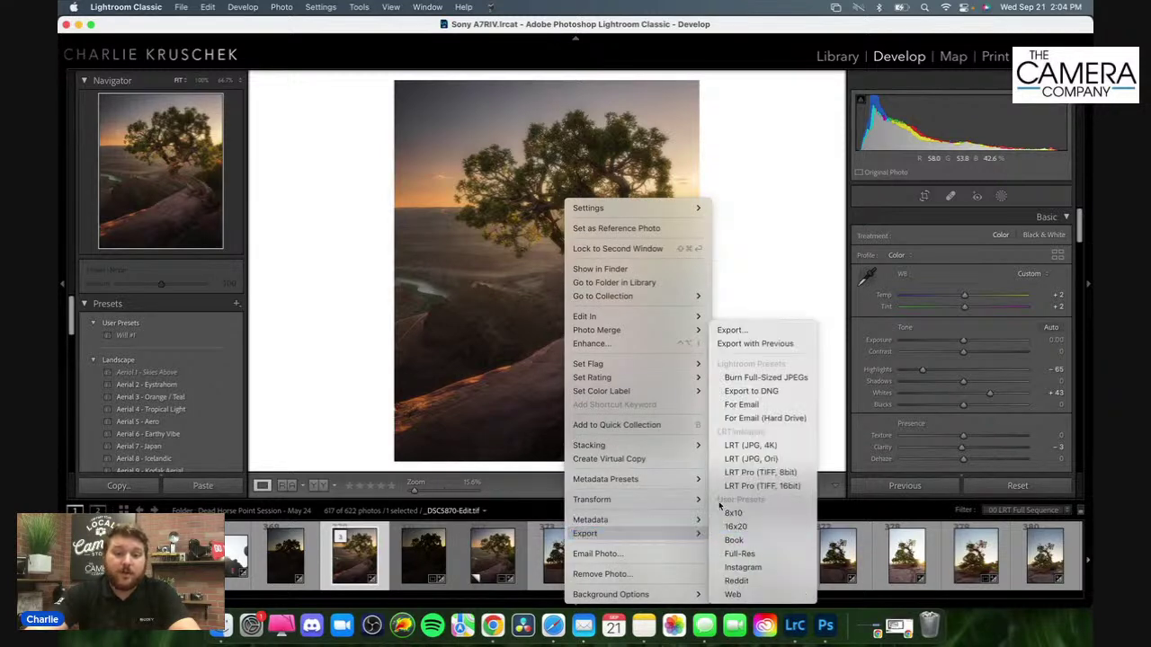
{"action": "left_click", "coordinate": [740, 333]}
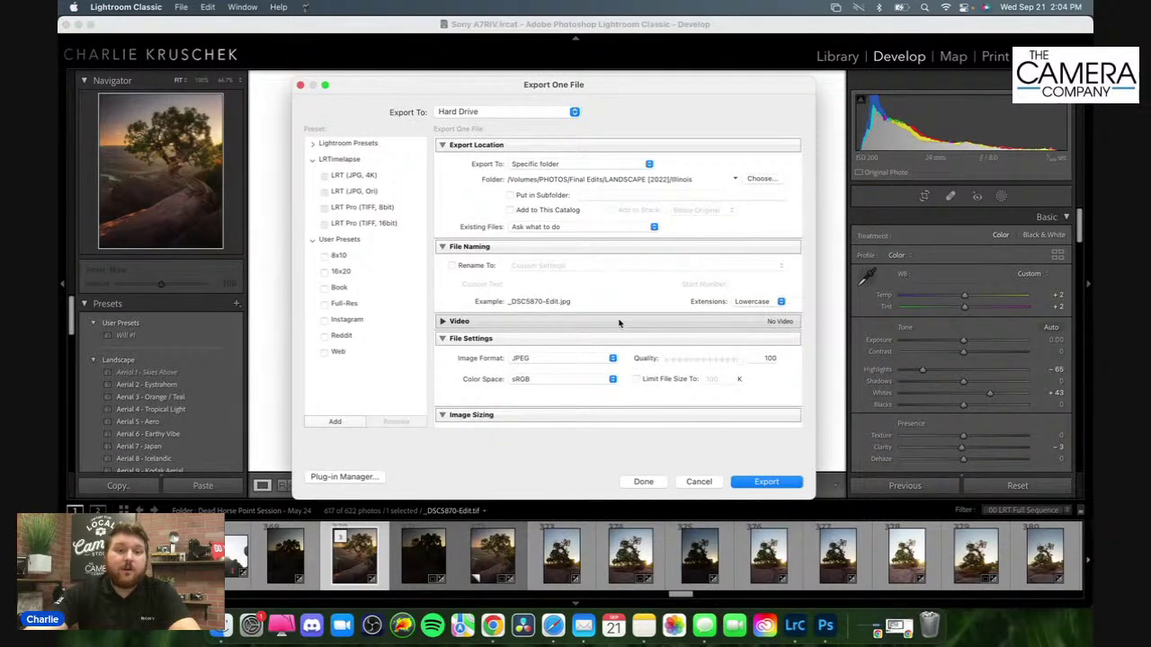
{"action": "left_click", "coordinate": [735, 180]}
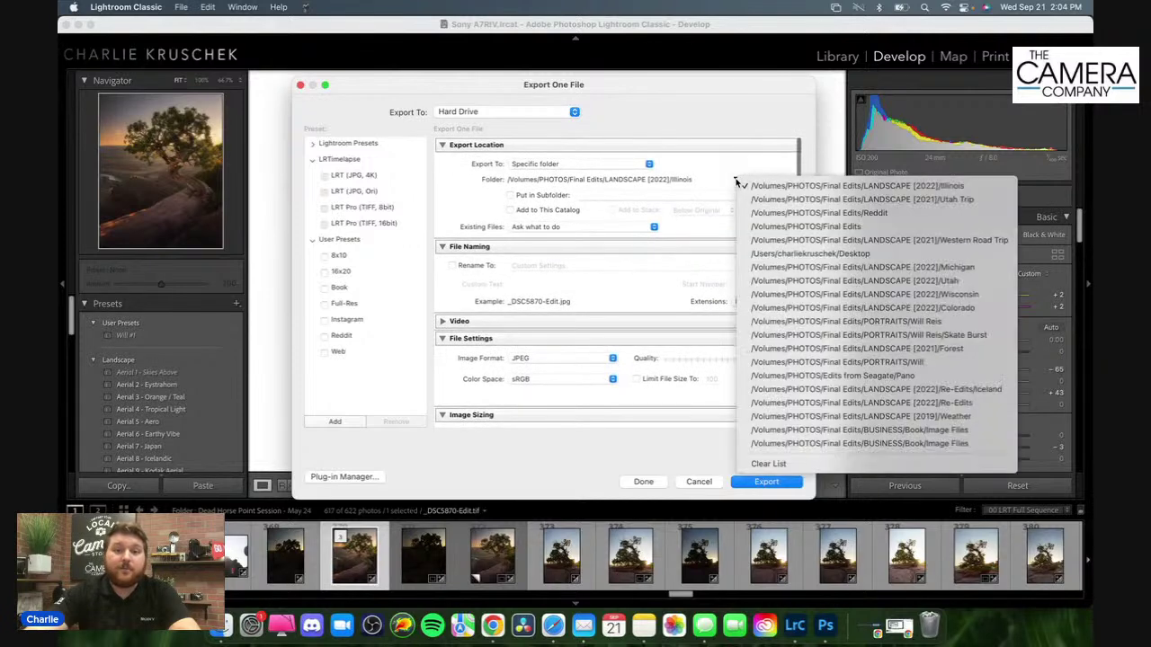
{"action": "left_click", "coordinate": [766, 185]}
{"action": "left_click", "coordinate": [763, 180]}
{"action": "left_click", "coordinate": [634, 174]}
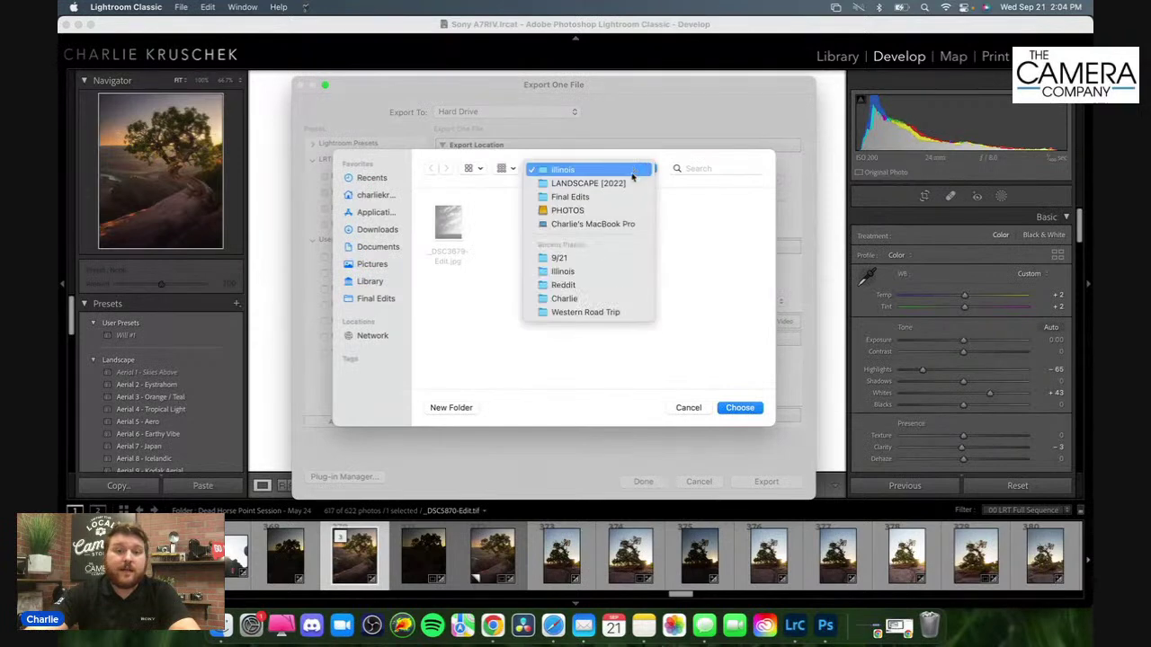
{"action": "left_click", "coordinate": [629, 183]}
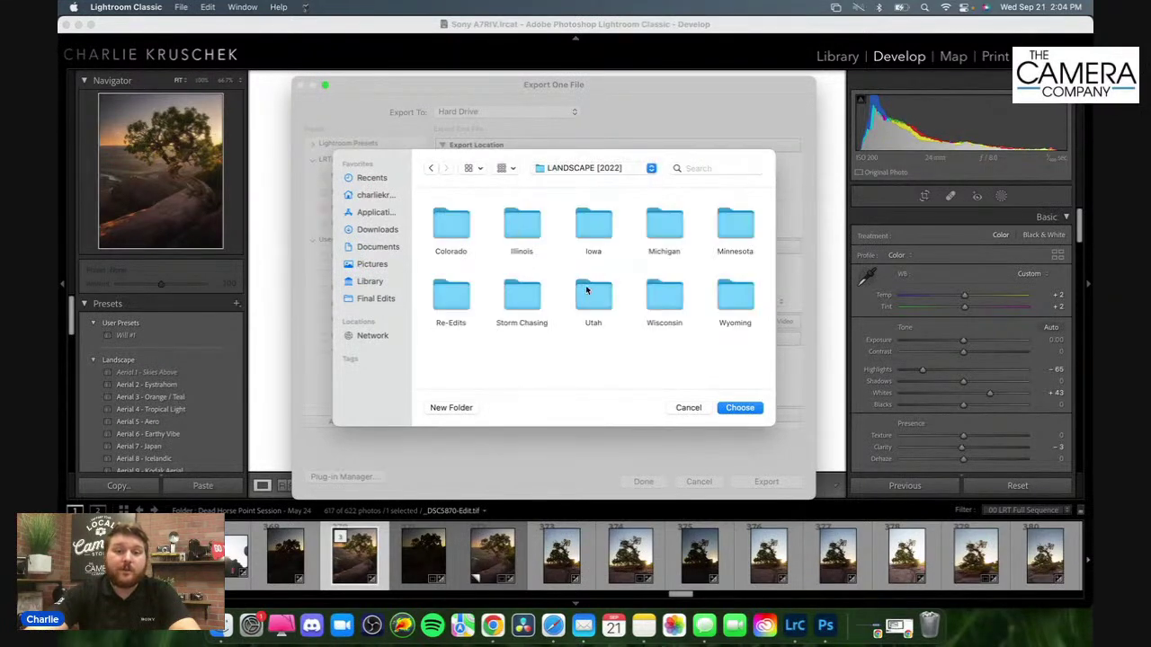
{"action": "double_click", "coordinate": [586, 289]}
{"action": "left_click", "coordinate": [739, 407]}
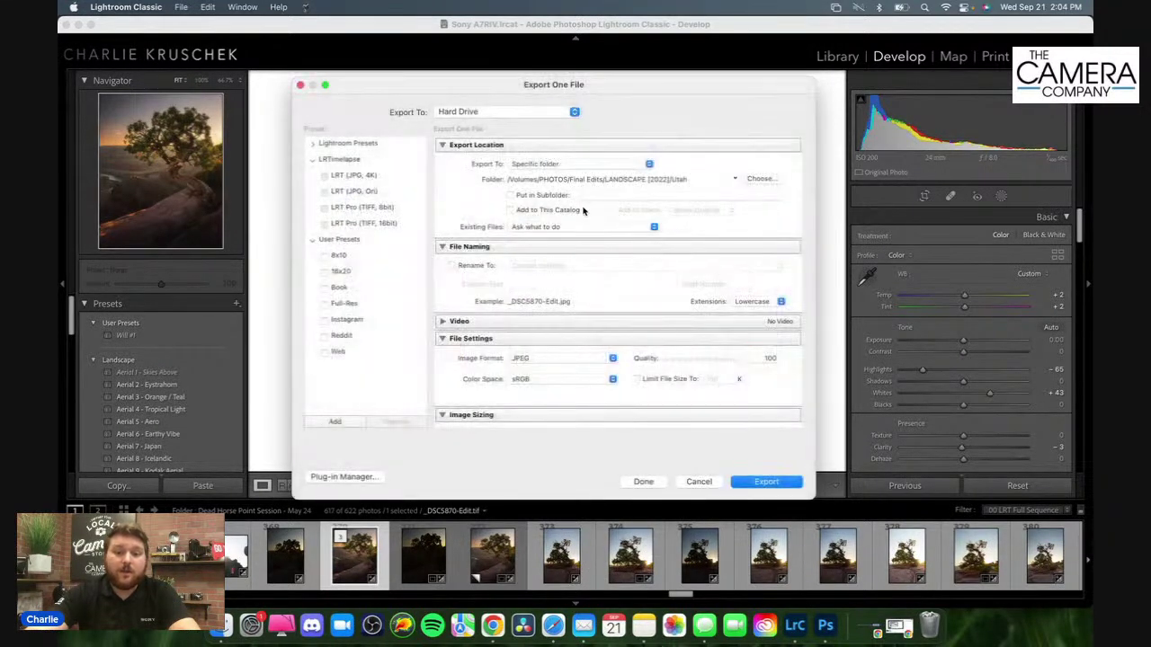
Step: Enable renaming for the export and define a custom filename template that reads Cliffhanger
{"action": "left_click", "coordinate": [465, 269]}
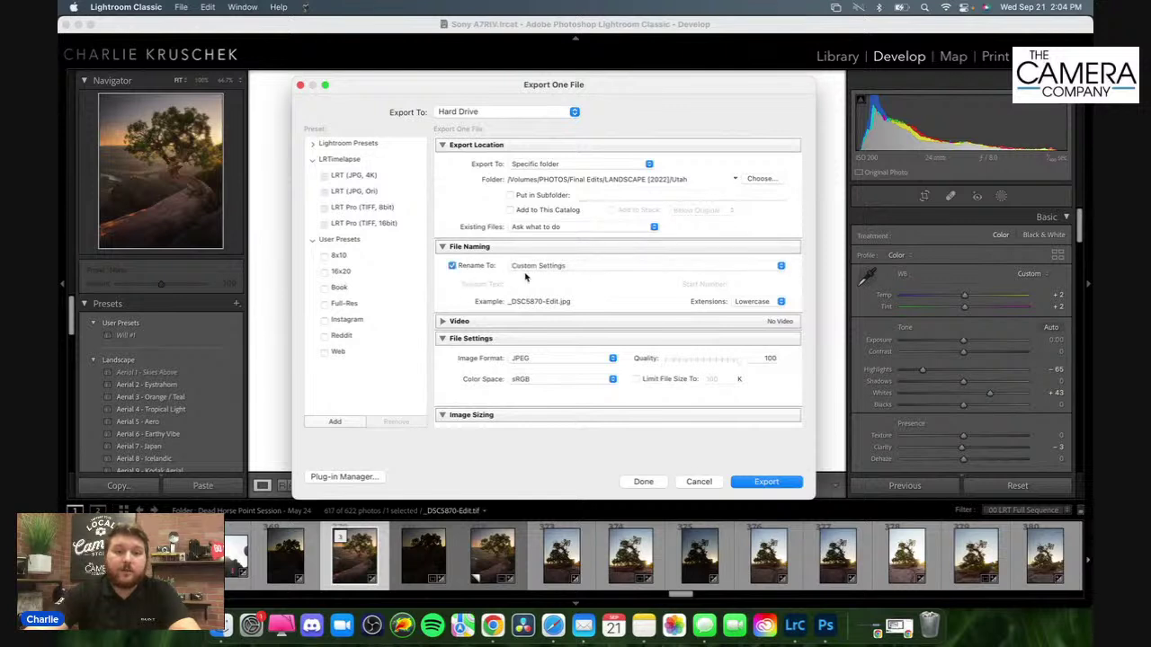
{"action": "left_click", "coordinate": [580, 267]}
{"action": "left_click", "coordinate": [570, 290]}
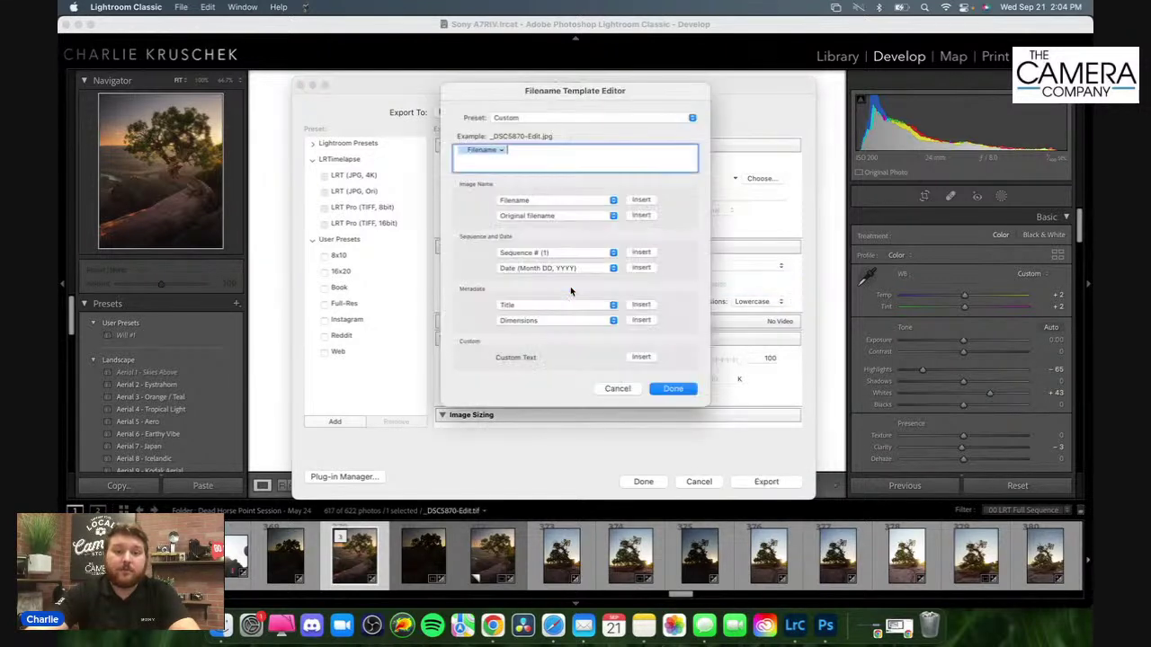
{"action": "type", "text": "Cliffhanger"}
{"action": "left_click", "coordinate": [507, 150]}
{"action": "key", "text": "BackSpace"}
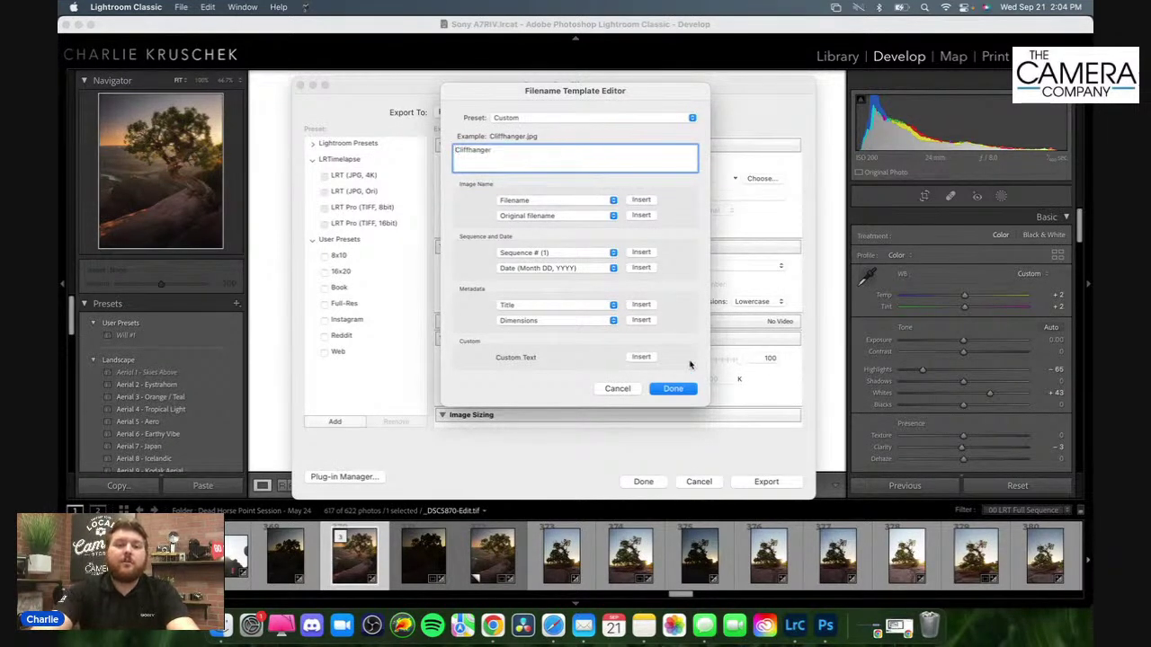
{"action": "left_click", "coordinate": [681, 389]}
Step: Try the photographer-name and Signature presets as the export watermark and return the choice to 1% Opacity
{"action": "scroll", "coordinate": [618, 282], "scroll_direction": "down", "scroll_amount": 10}
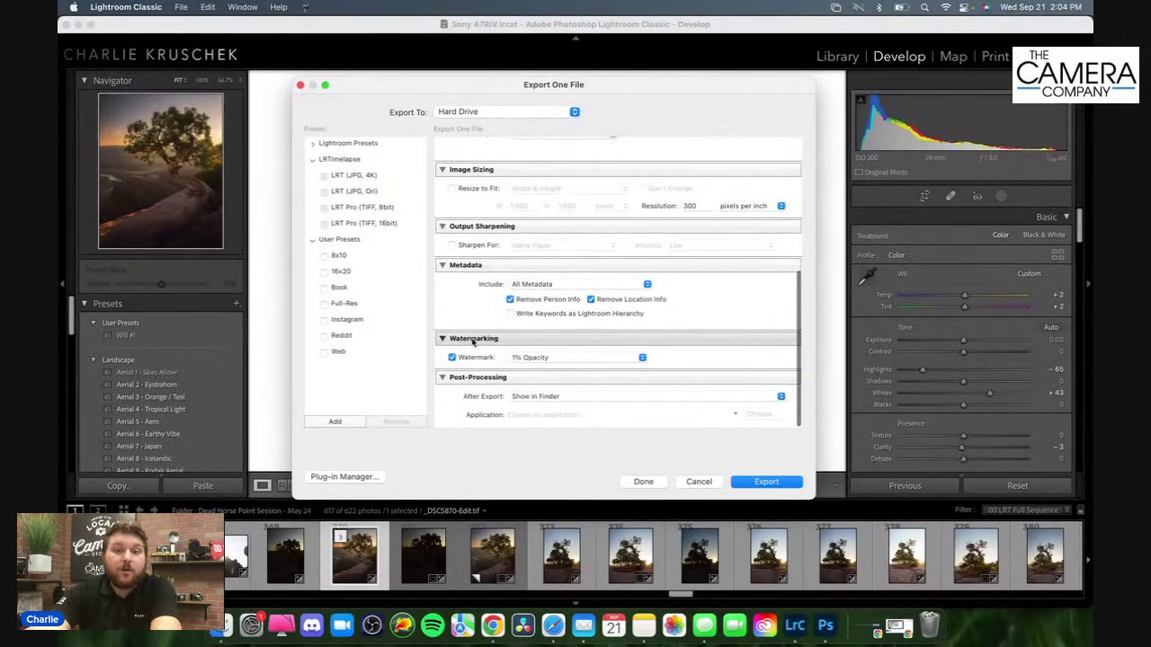
{"action": "left_click", "coordinate": [534, 359]}
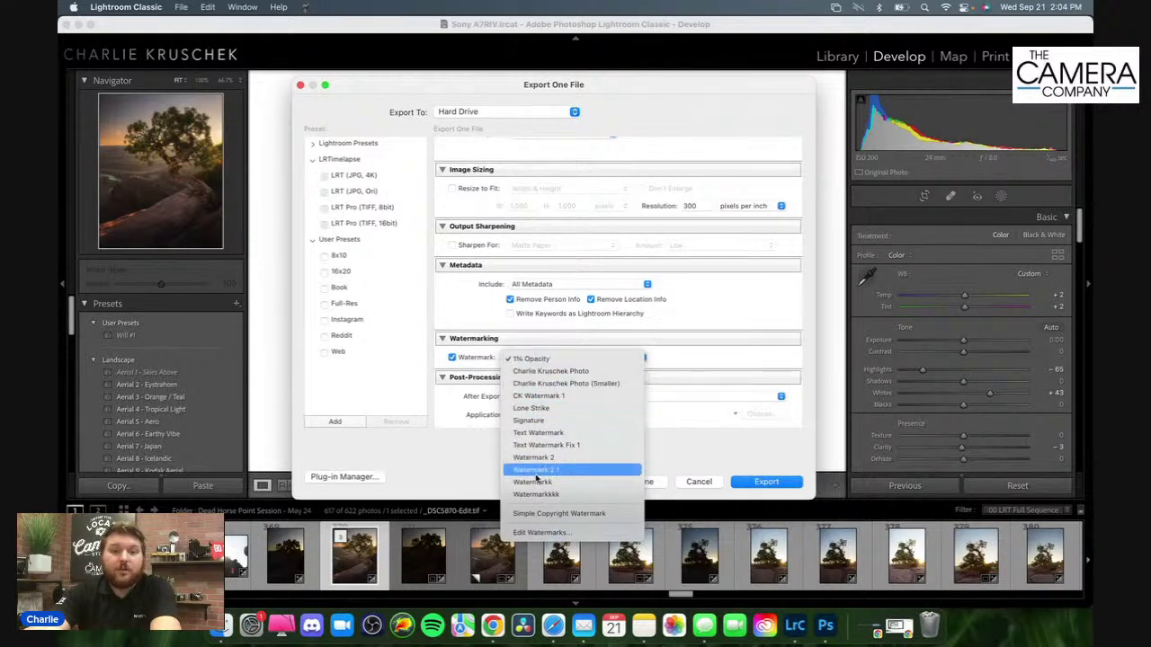
{"action": "left_click", "coordinate": [572, 371]}
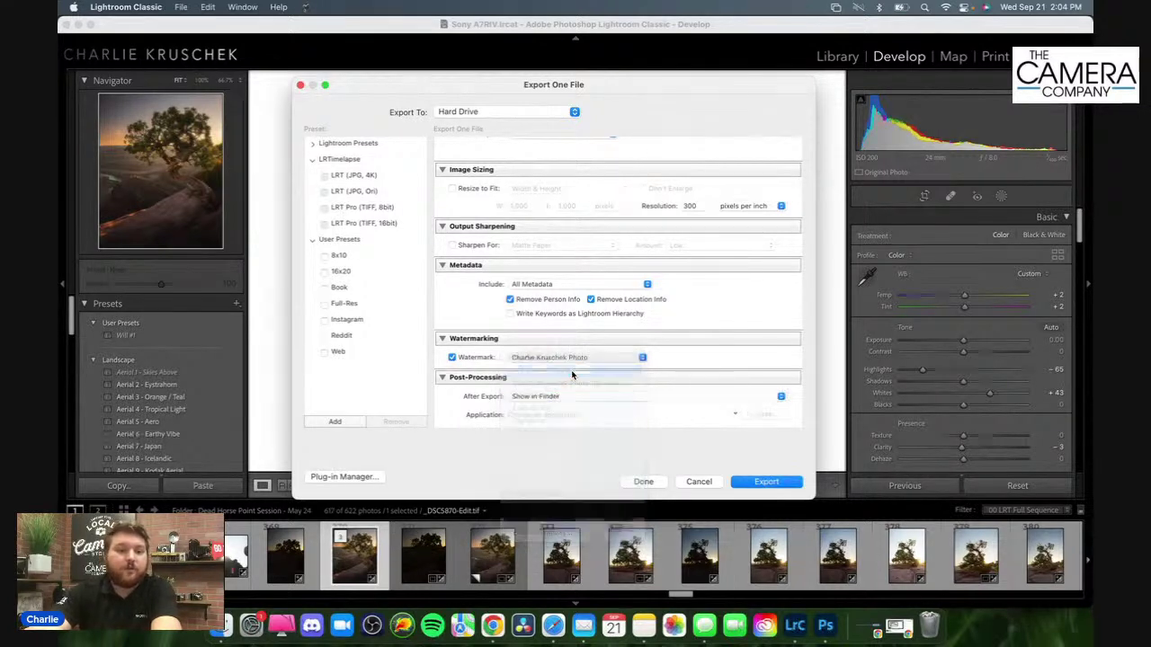
{"action": "left_click", "coordinate": [576, 359]}
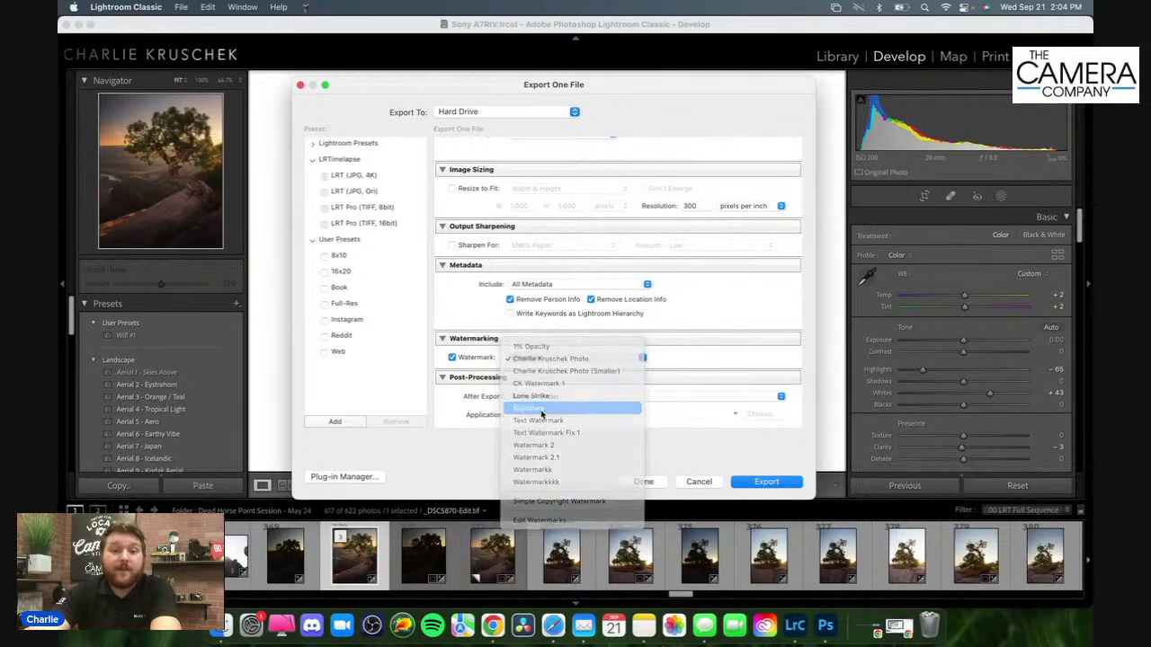
{"action": "left_click", "coordinate": [544, 407]}
{"action": "left_click", "coordinate": [562, 358]}
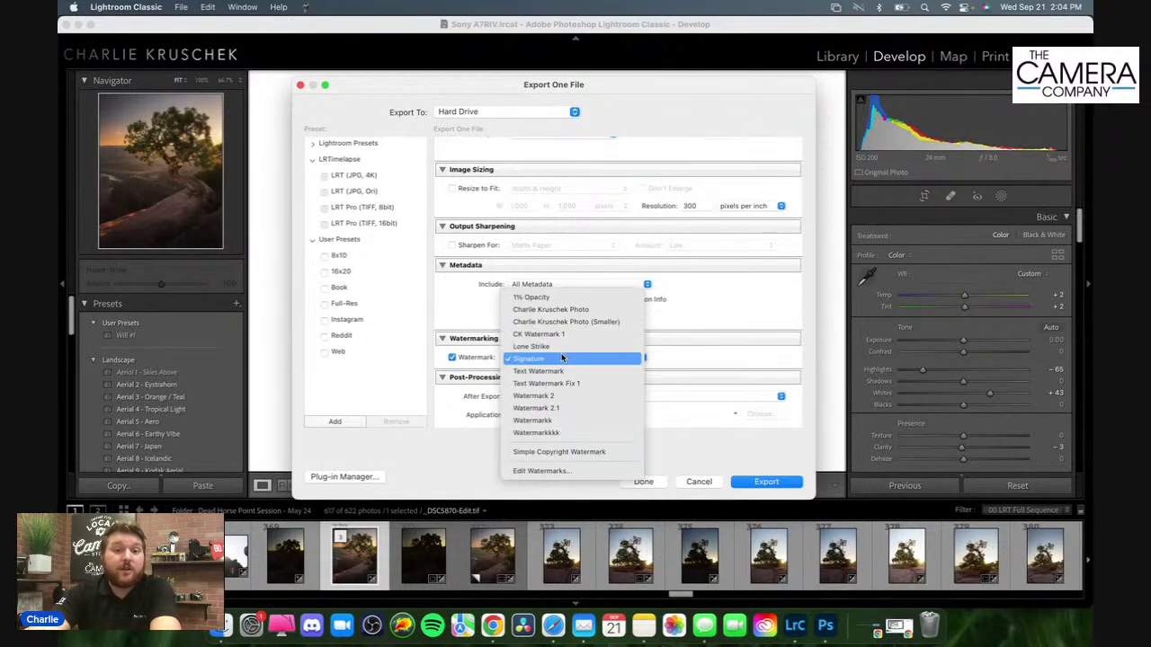
{"action": "left_click", "coordinate": [538, 299]}
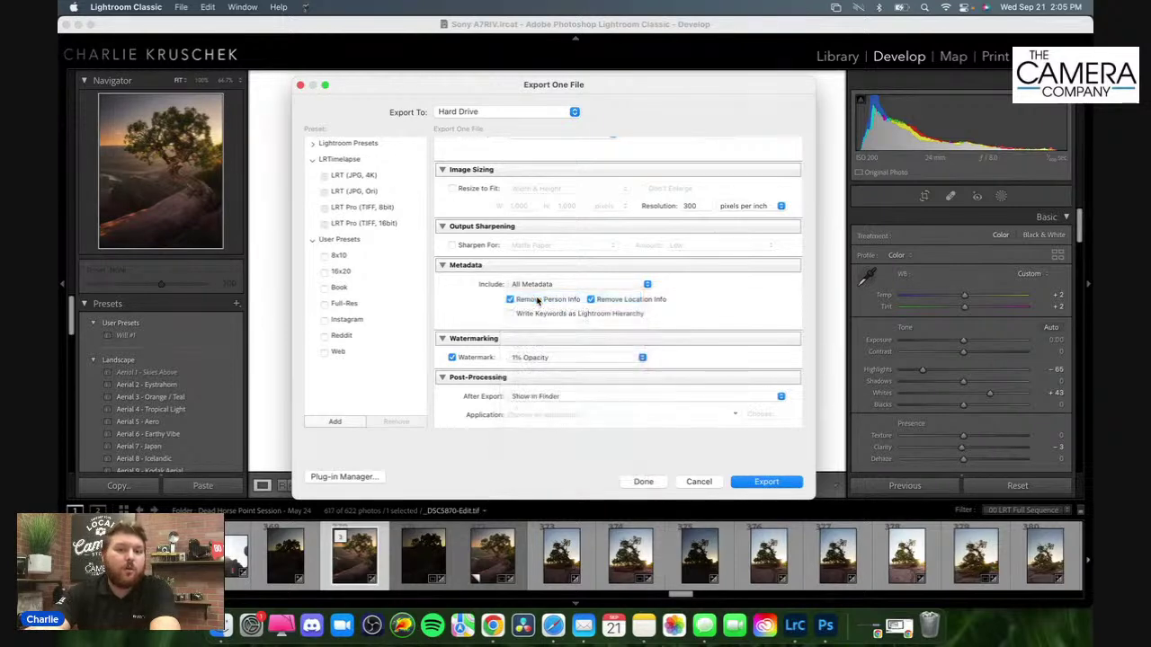
{"action": "left_click", "coordinate": [537, 361]}
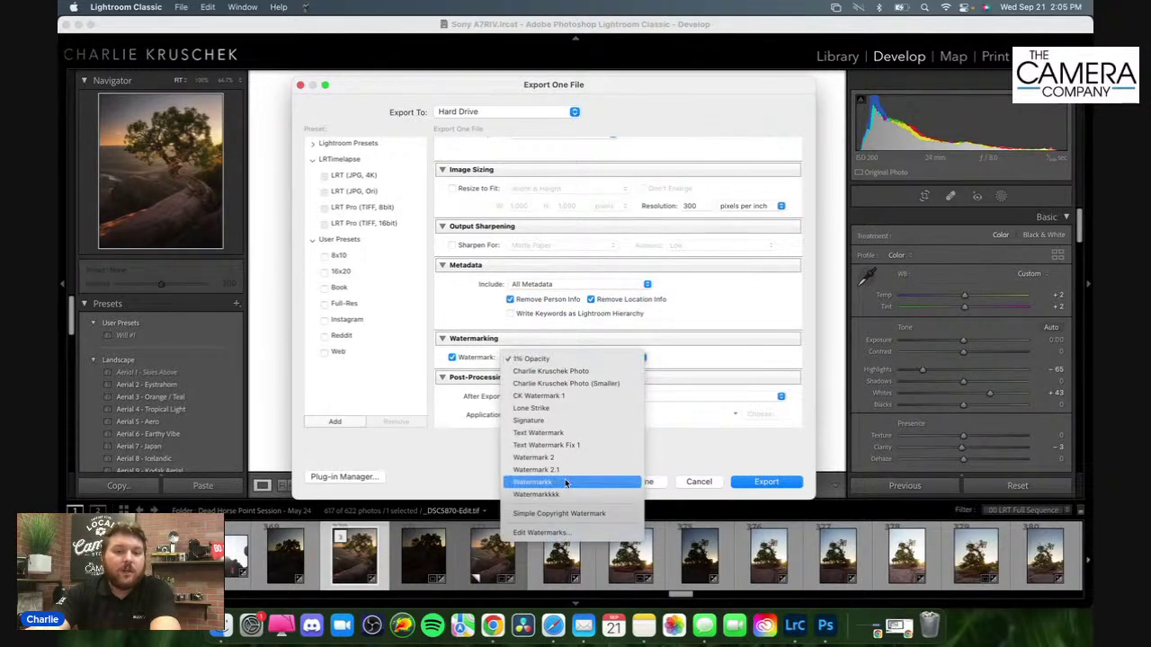
Step: Switch to Finder, preview IMG_0695.JPG from the Watermark folder in Documents, and examine the clouds up close for the watermark
{"action": "left_click", "coordinate": [216, 638]}
{"action": "left_click", "coordinate": [353, 200]}
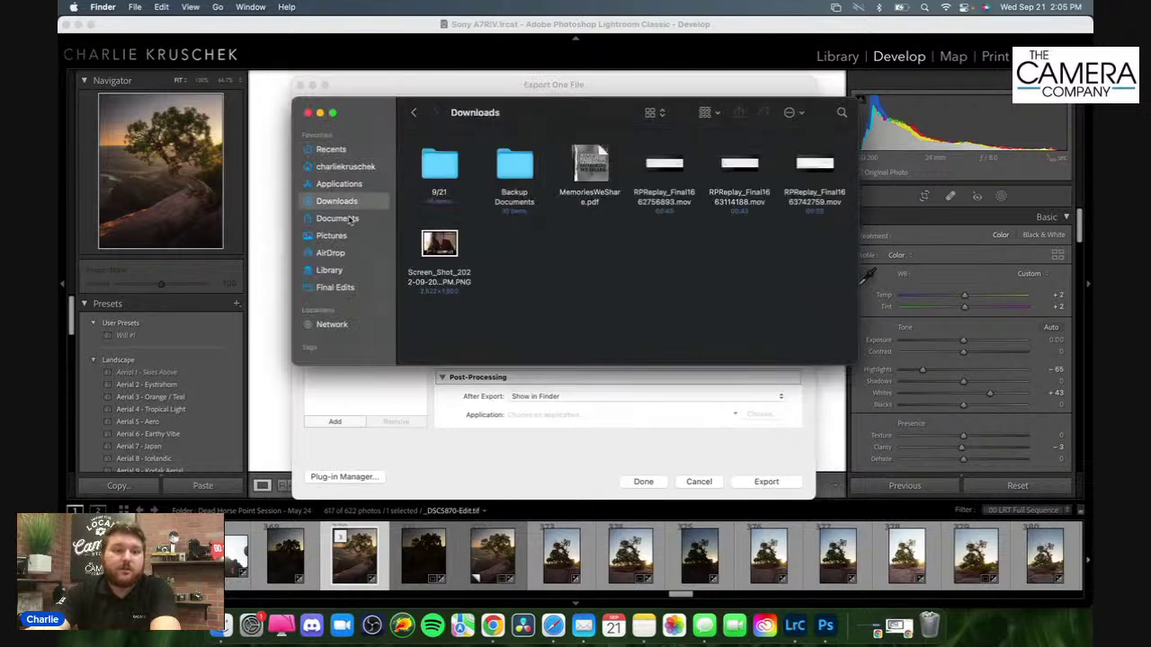
{"action": "left_click", "coordinate": [348, 218]}
{"action": "double_click", "coordinate": [439, 310]}
{"action": "left_click", "coordinate": [437, 162]}
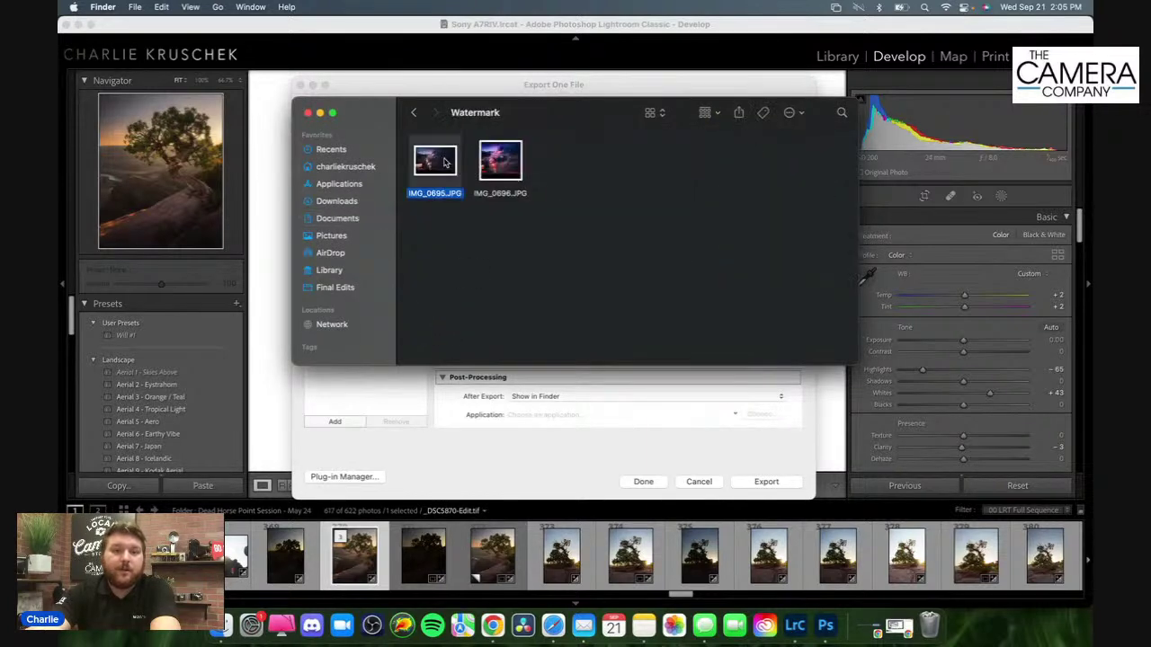
{"action": "key", "text": "space"}
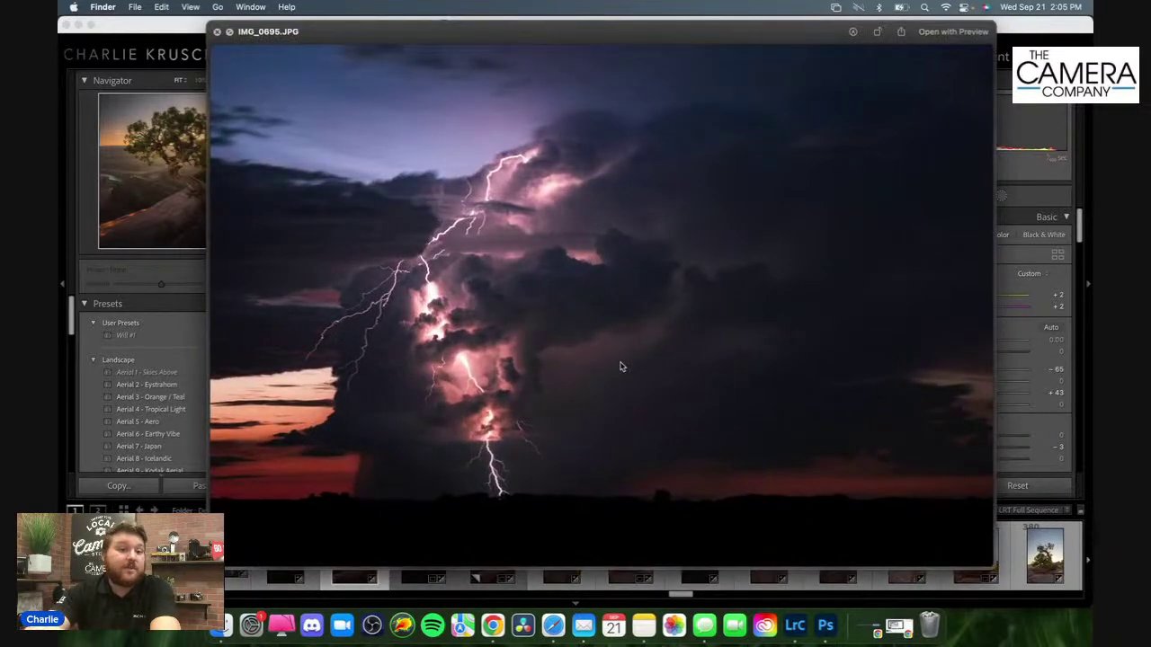
{"action": "scroll", "coordinate": [591, 314], "scroll_direction": "up", "scroll_amount": 5}
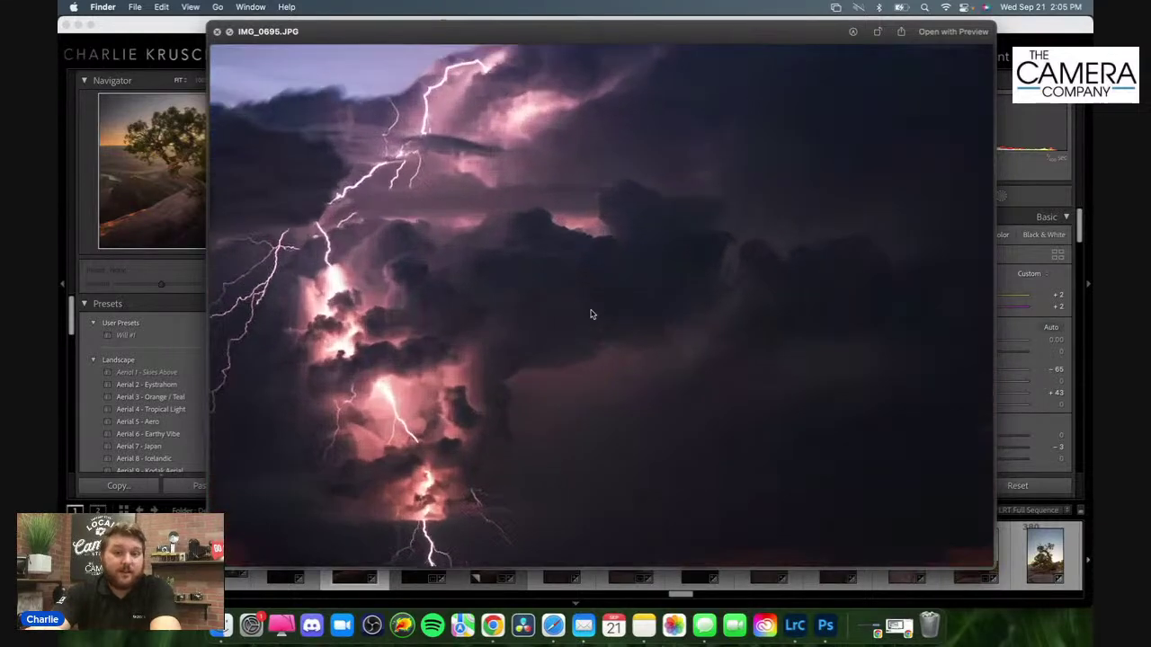
{"action": "scroll", "coordinate": [591, 313], "scroll_direction": "up", "scroll_amount": 5}
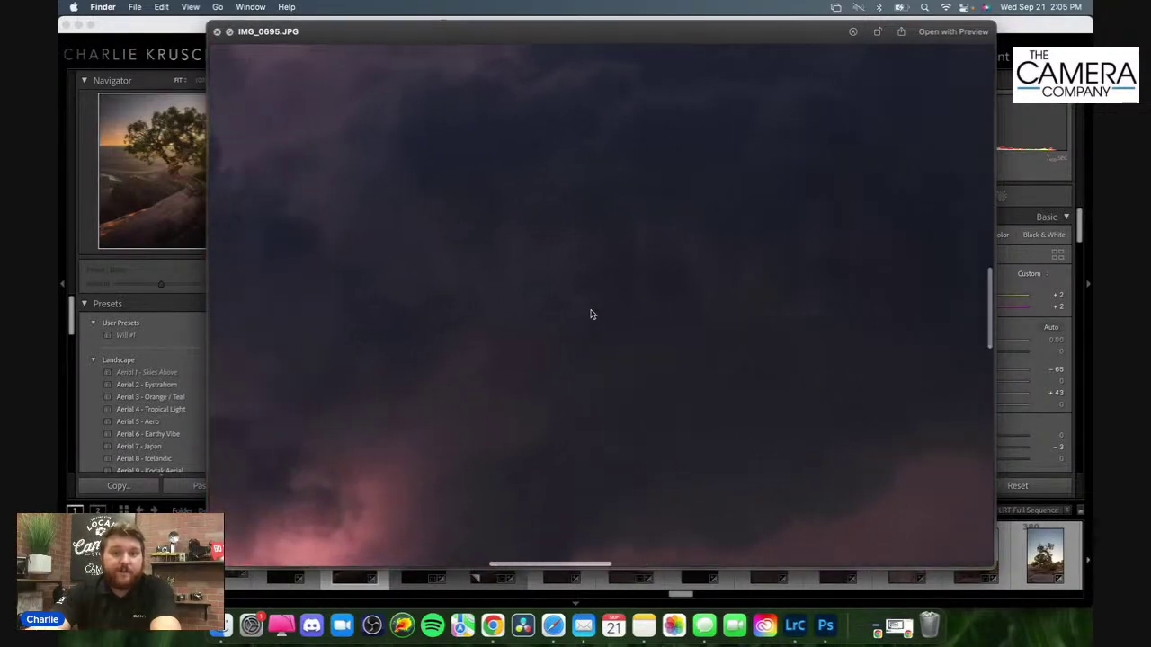
{"action": "scroll", "coordinate": [591, 314], "scroll_direction": "left", "scroll_amount": 5}
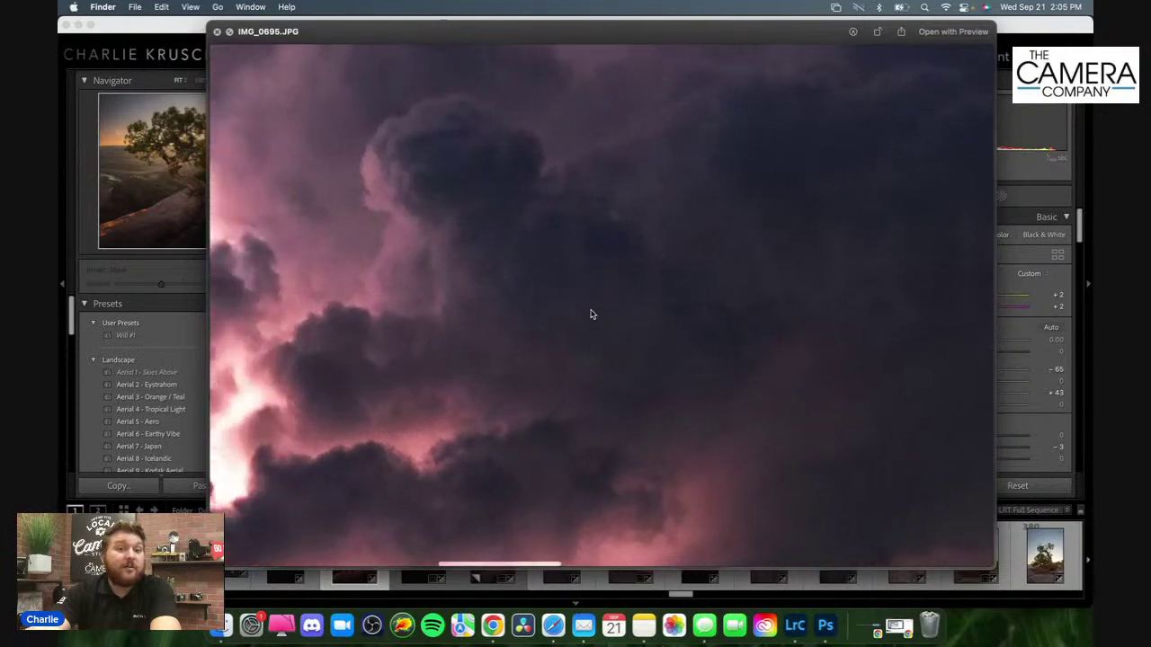
{"action": "scroll", "coordinate": [615, 232], "scroll_direction": "right", "scroll_amount": 10}
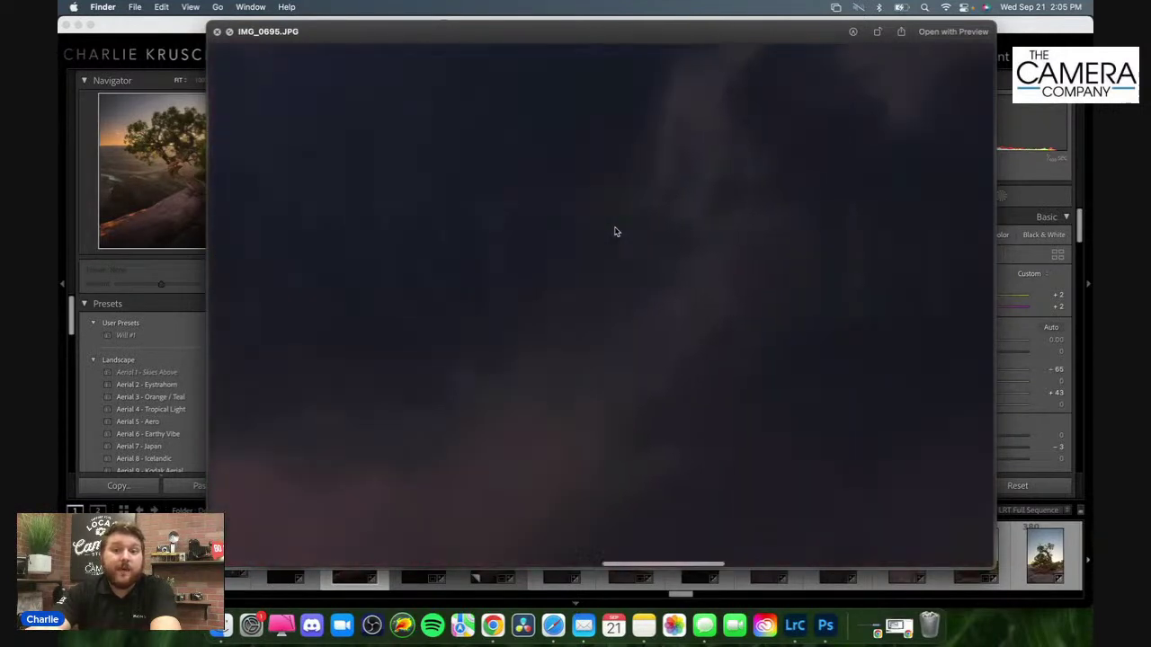
{"action": "scroll", "coordinate": [615, 233], "scroll_direction": "down", "scroll_amount": 10}
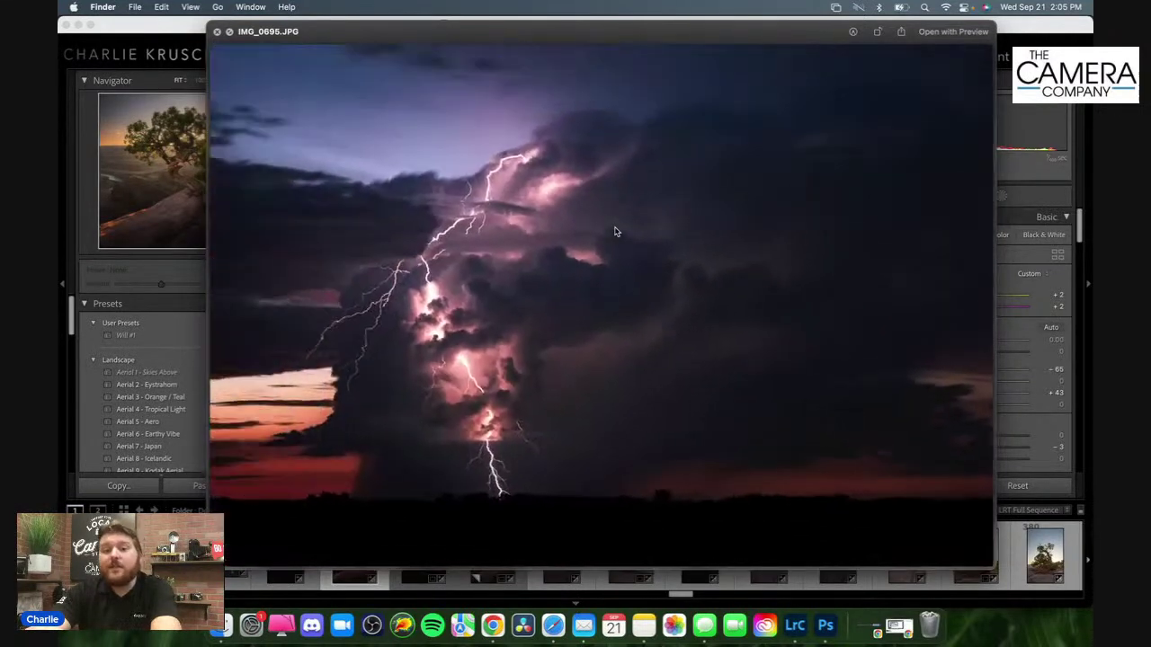
{"action": "key", "text": "space"}
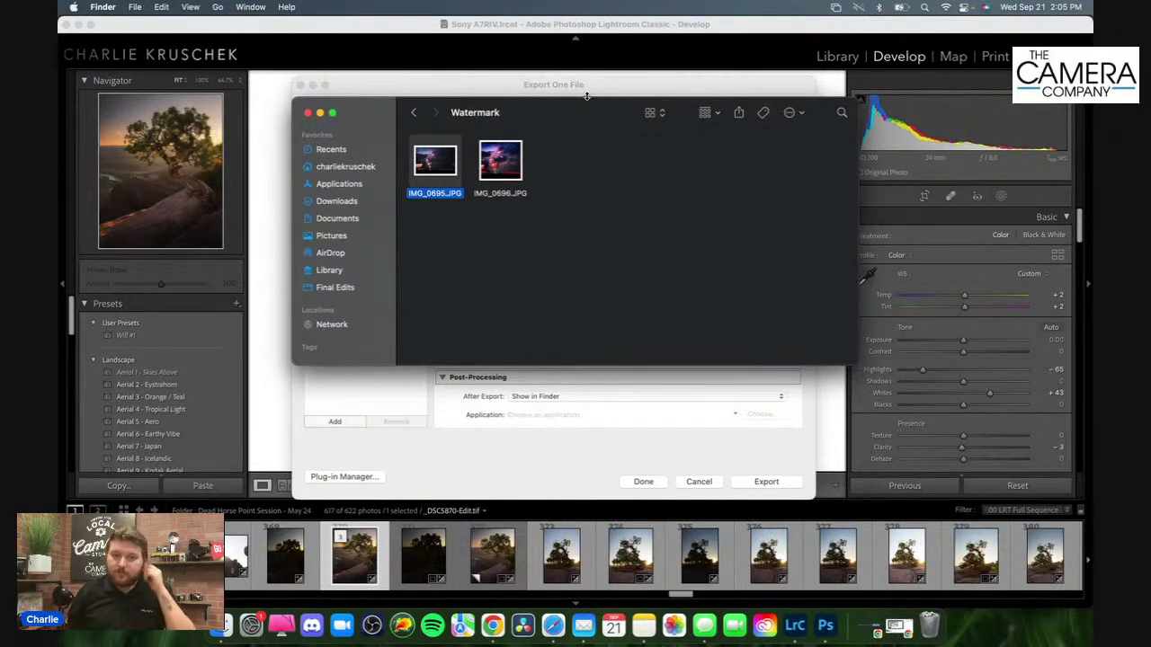
Step: Return to the Lightroom Classic export settings and open the Watermark Editor for the 1% Opacity preset, choosing the Regular text style
{"action": "left_click", "coordinate": [568, 89]}
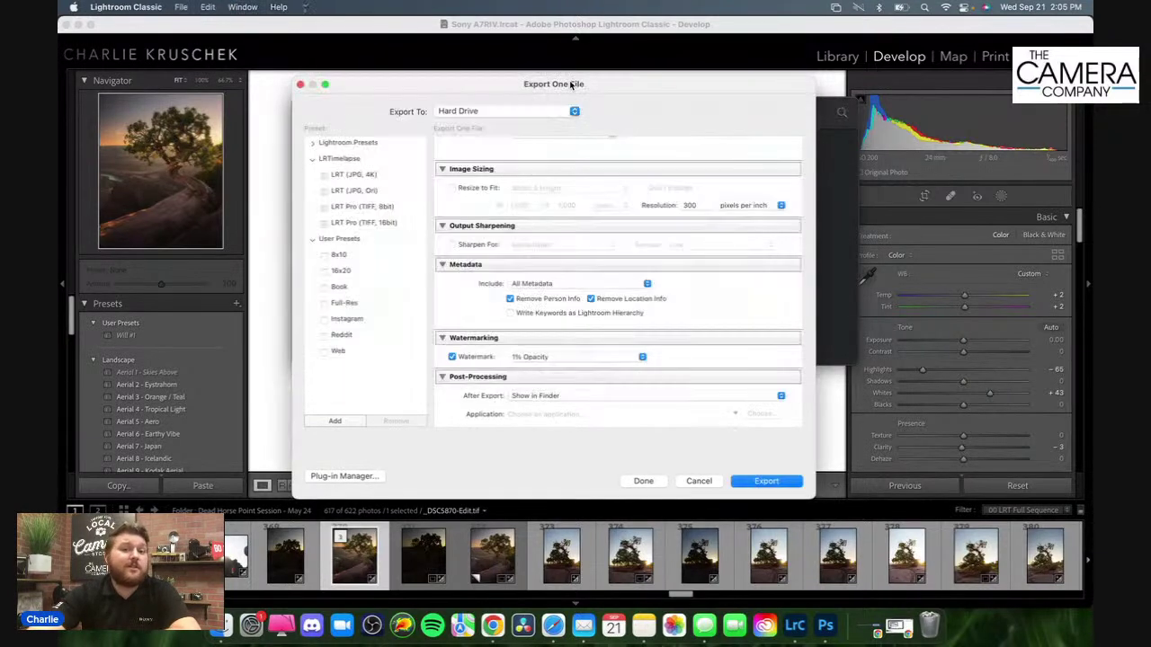
{"action": "left_click", "coordinate": [539, 359]}
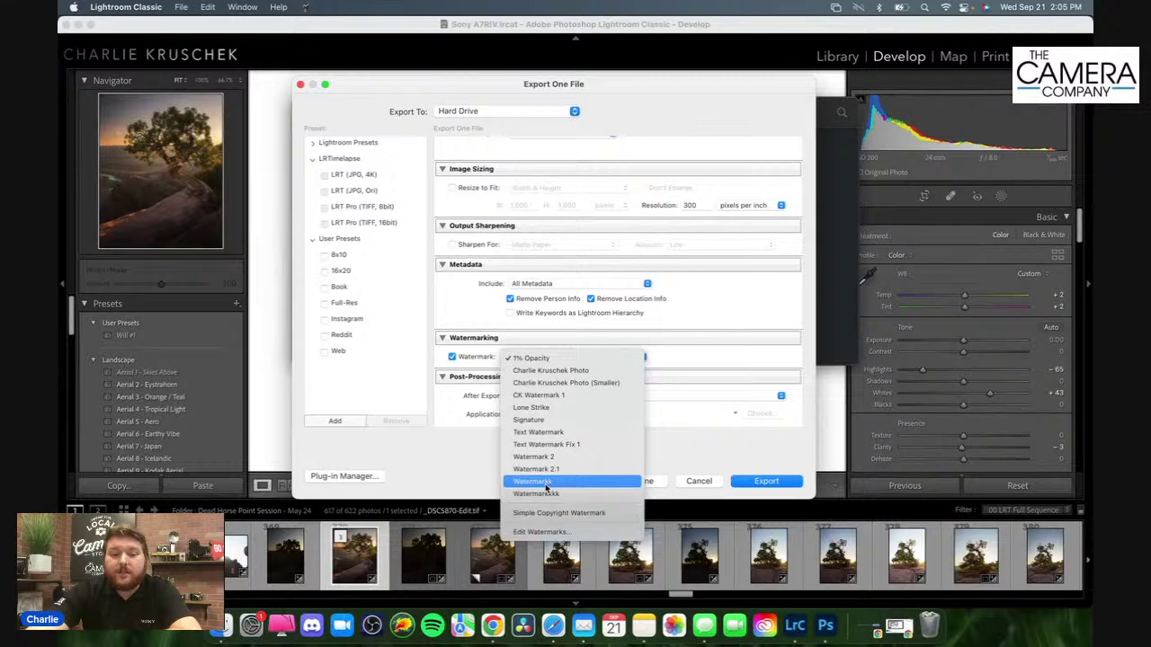
{"action": "left_click", "coordinate": [544, 533]}
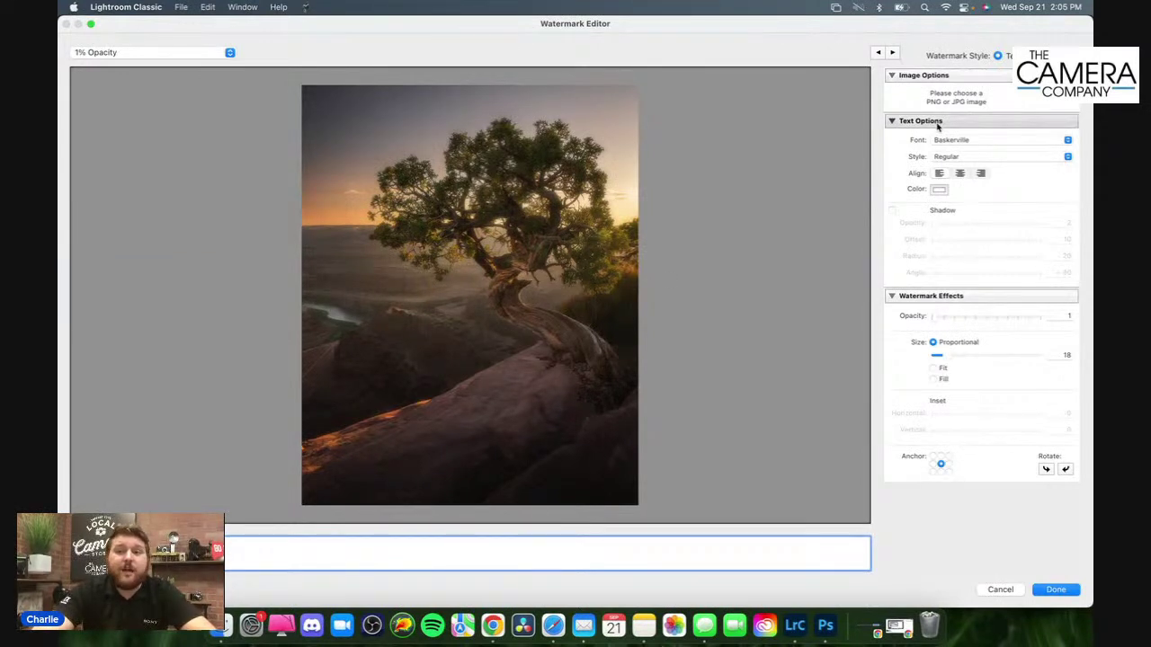
{"action": "left_click", "coordinate": [942, 158]}
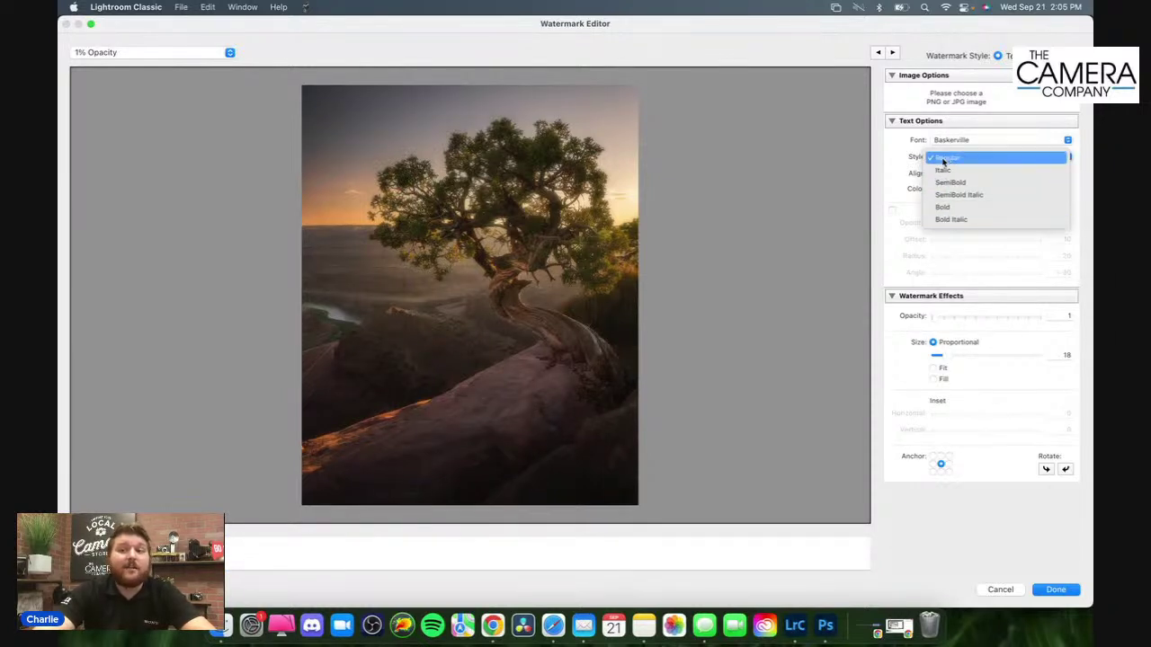
{"action": "left_click", "coordinate": [943, 159]}
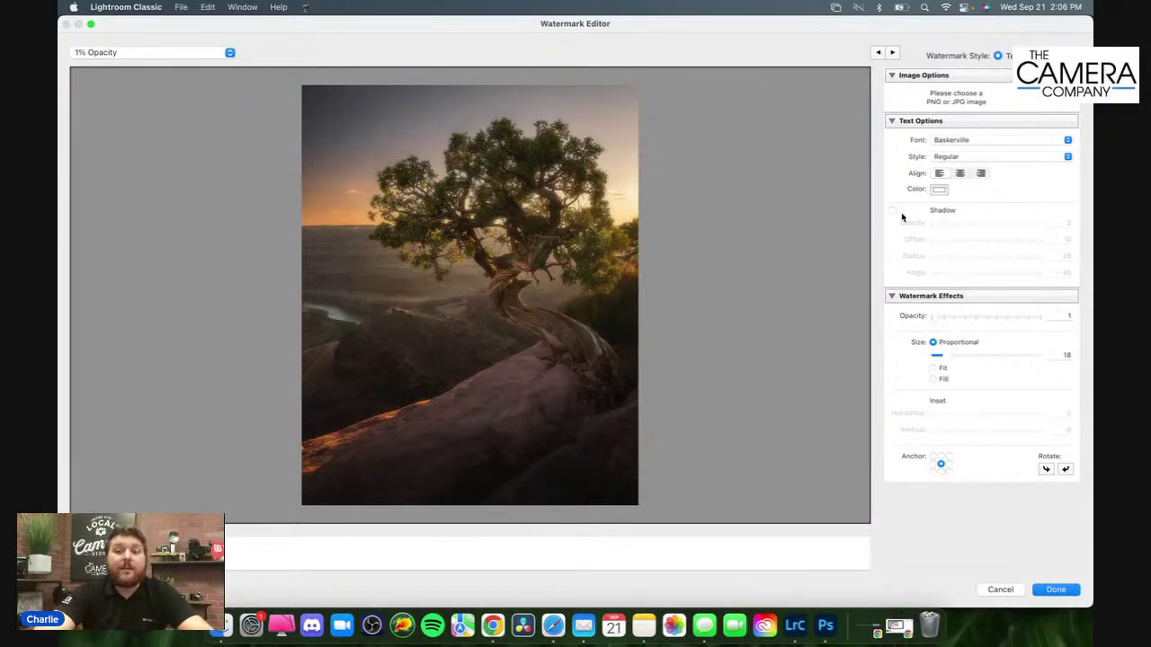
Step: Try the watermark at 100 opacity and lower it in stages through 5 and 3 to 1
{"action": "left_click", "coordinate": [935, 320]}
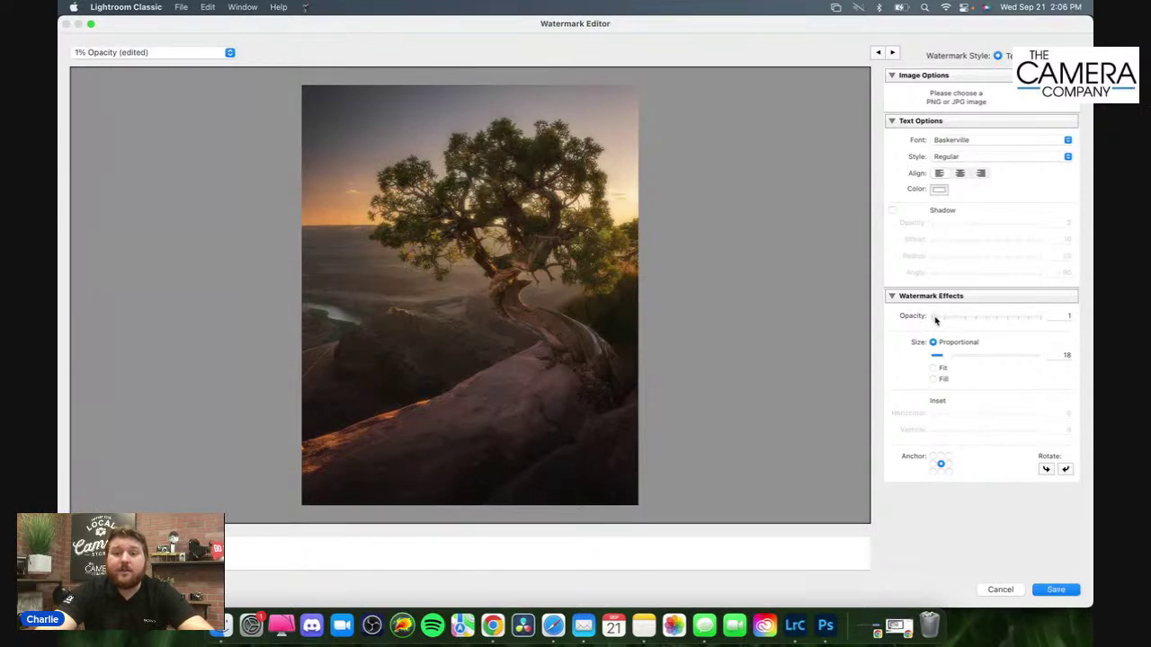
{"action": "left_click_drag", "start_coordinate": [936, 320], "coordinate": [1066, 314]}
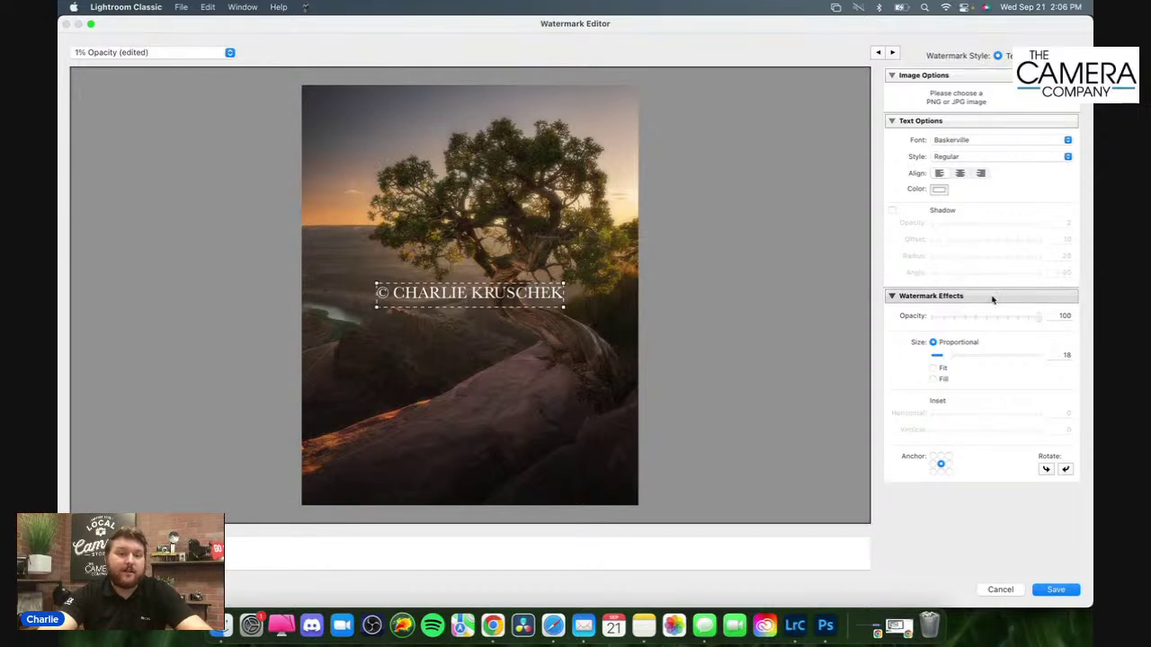
{"action": "left_click_drag", "start_coordinate": [1042, 322], "coordinate": [936, 316]}
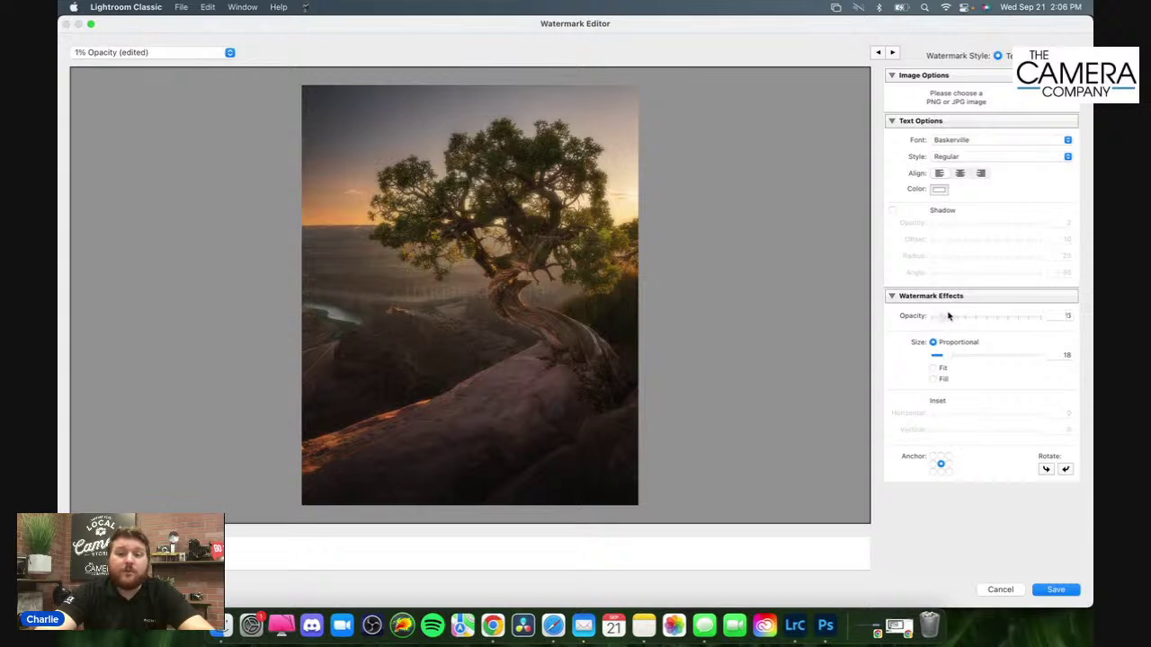
{"action": "left_click_drag", "start_coordinate": [948, 316], "coordinate": [945, 315]}
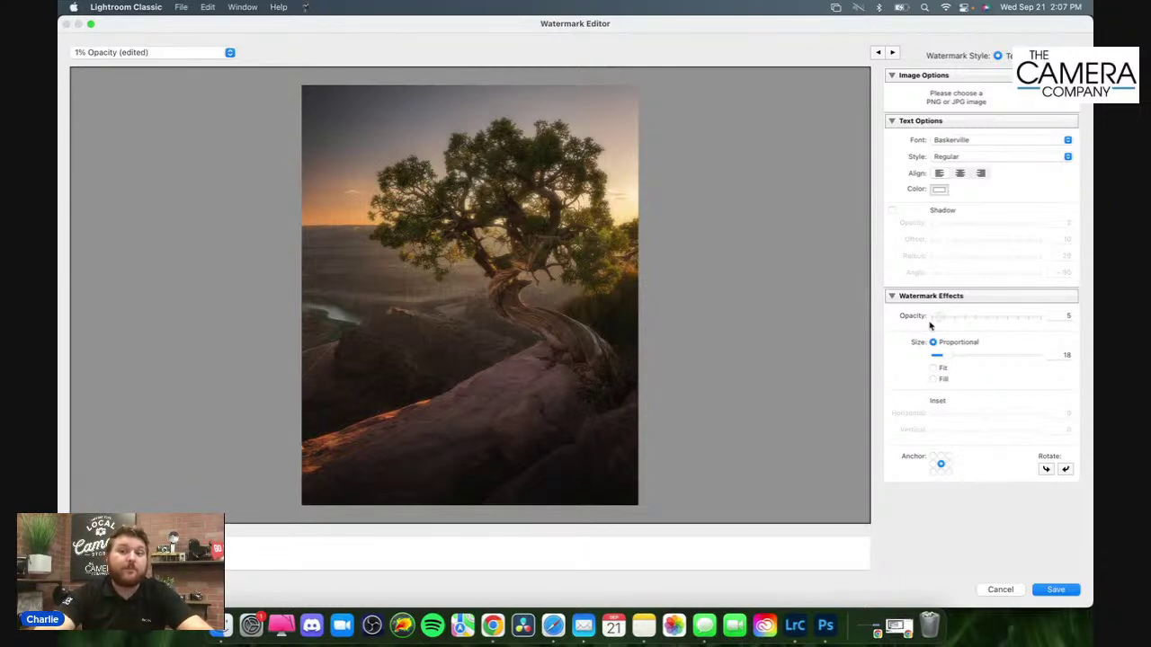
{"action": "left_click_drag", "start_coordinate": [937, 321], "coordinate": [937, 321]}
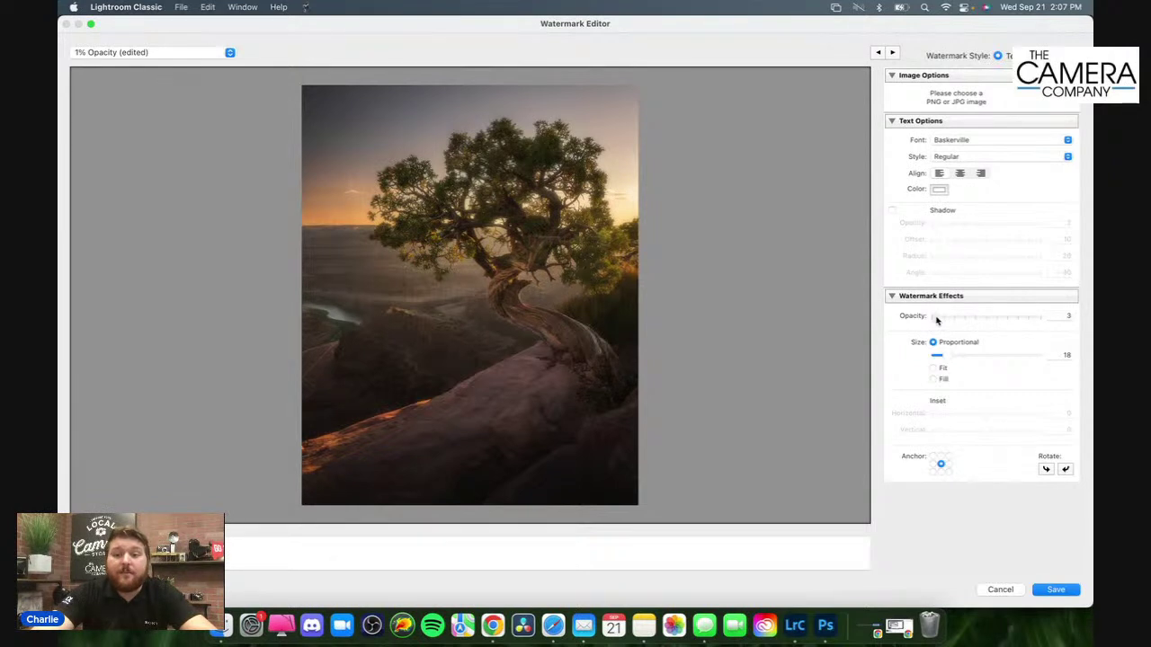
{"action": "left_click_drag", "start_coordinate": [937, 321], "coordinate": [846, 307]}
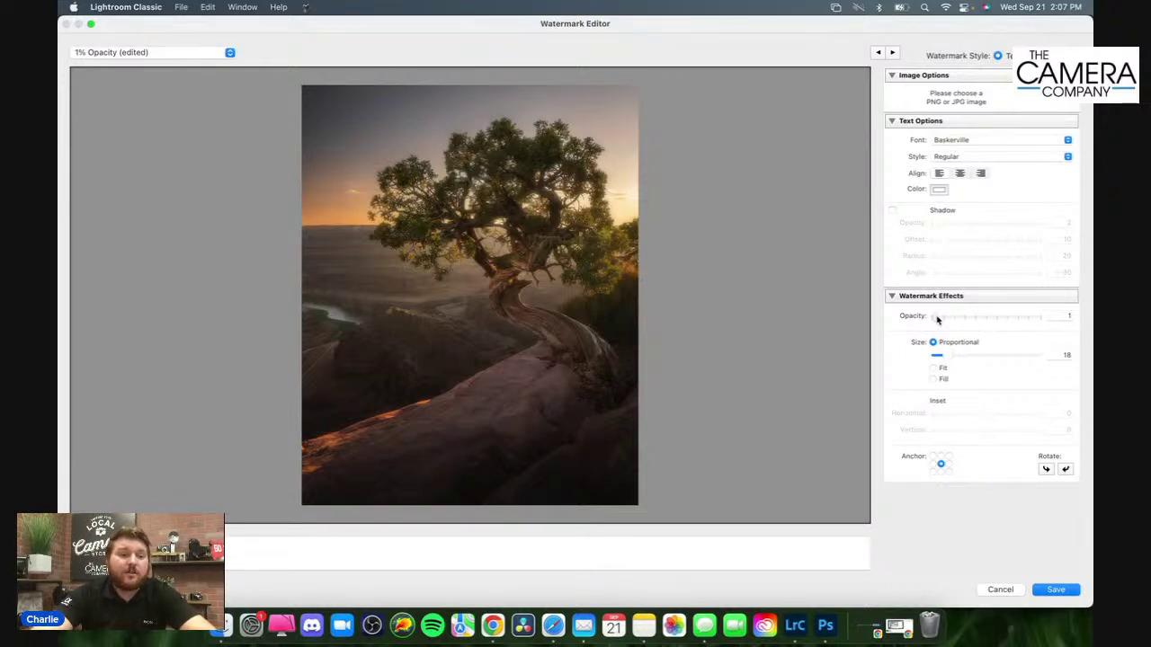
Step: Raise the watermark's opacity to 100 and change its text to "© YOUR WATERMARK HERE"
{"action": "left_click_drag", "start_coordinate": [939, 320], "coordinate": [1091, 313]}
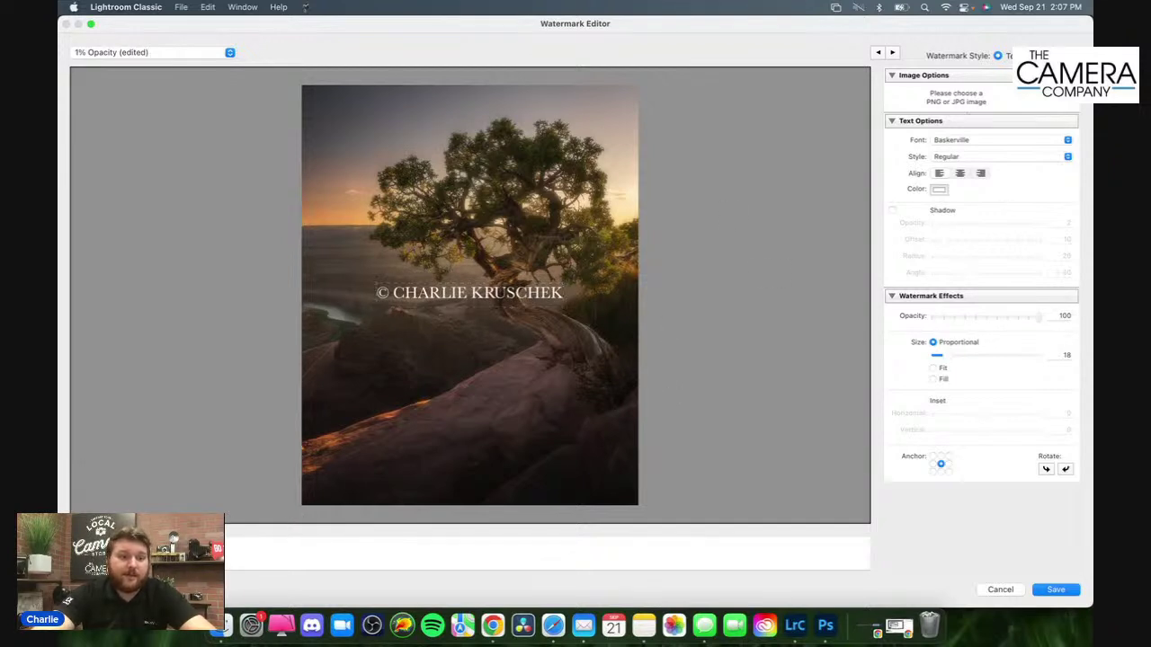
{"action": "left_click", "coordinate": [529, 543]}
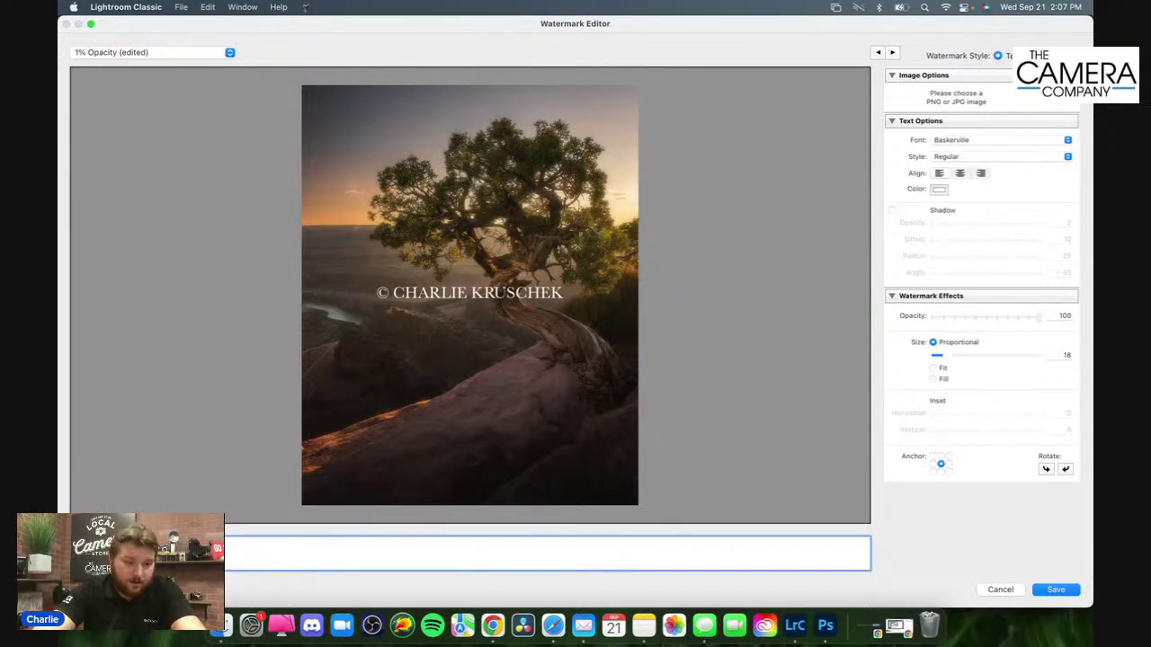
{"action": "type", "text": "© YOUR WATERMA"}
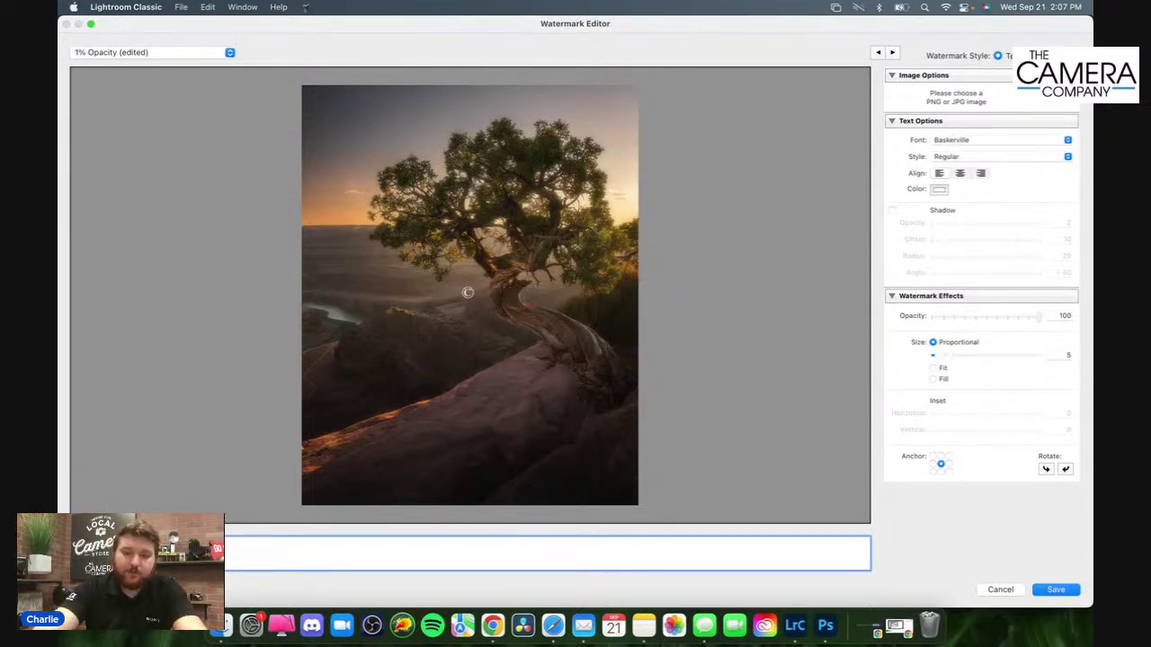
{"action": "type", "text": "RK HERE"}
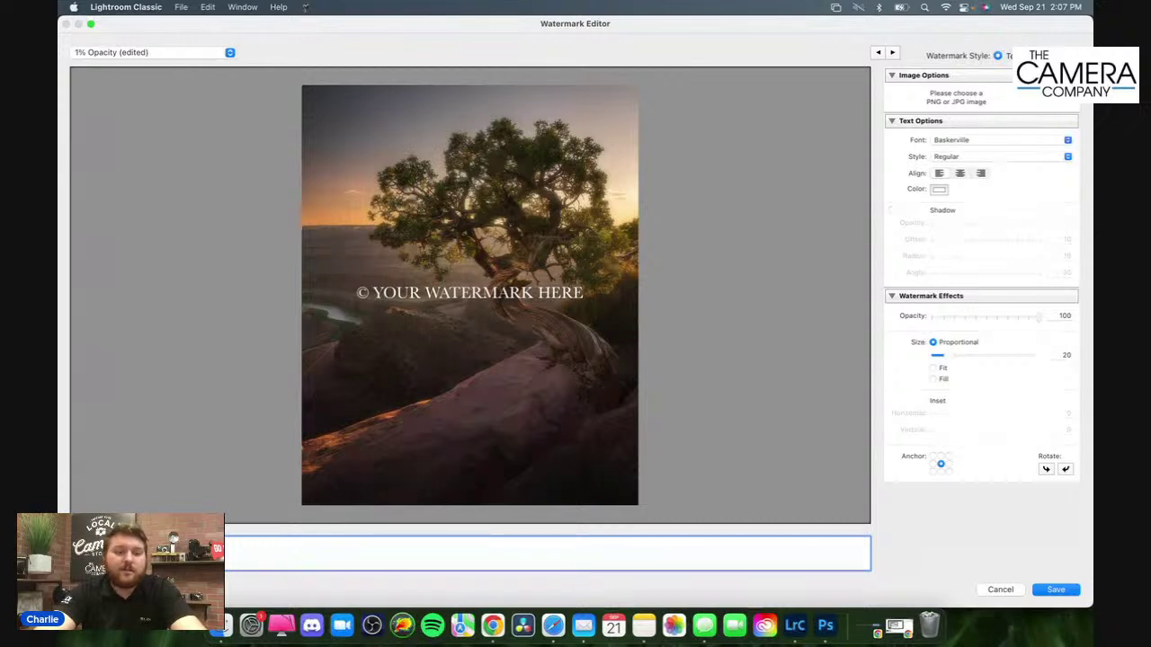
Step: Clear the watermark text, including the copyright symbol, and replace it with "whatever you want"
{"action": "key", "text": "alt+BackSpace"}
{"action": "key", "text": "alt+BackSpace"}
{"action": "key", "text": "alt+BackSpace"}
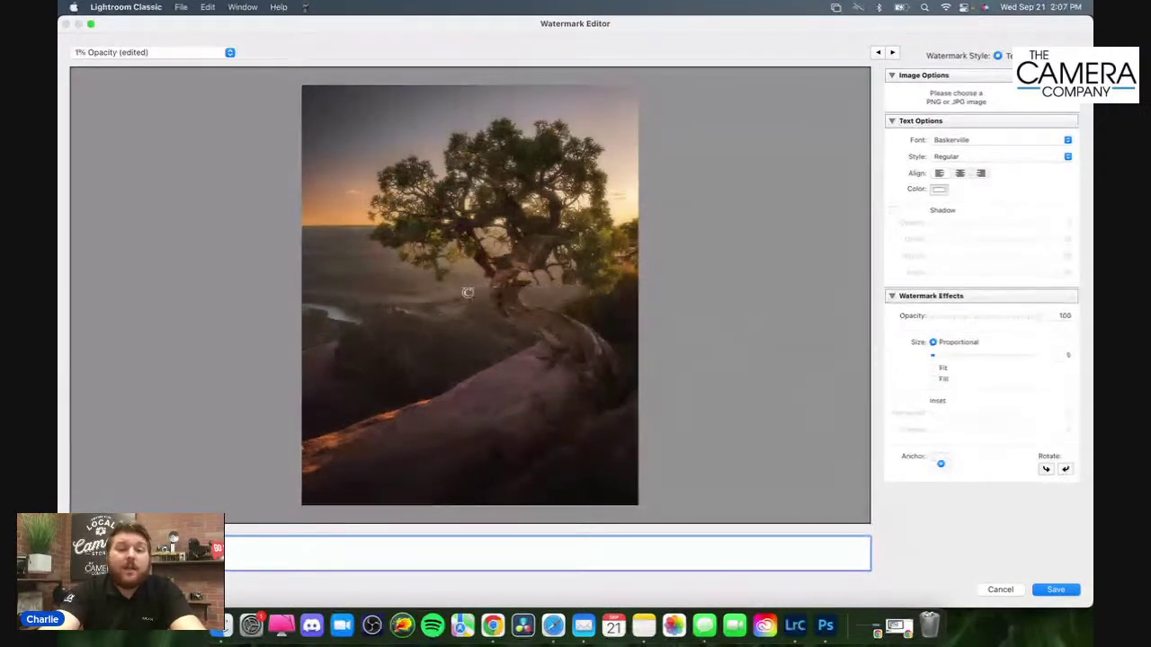
{"action": "key", "text": "BackSpace"}
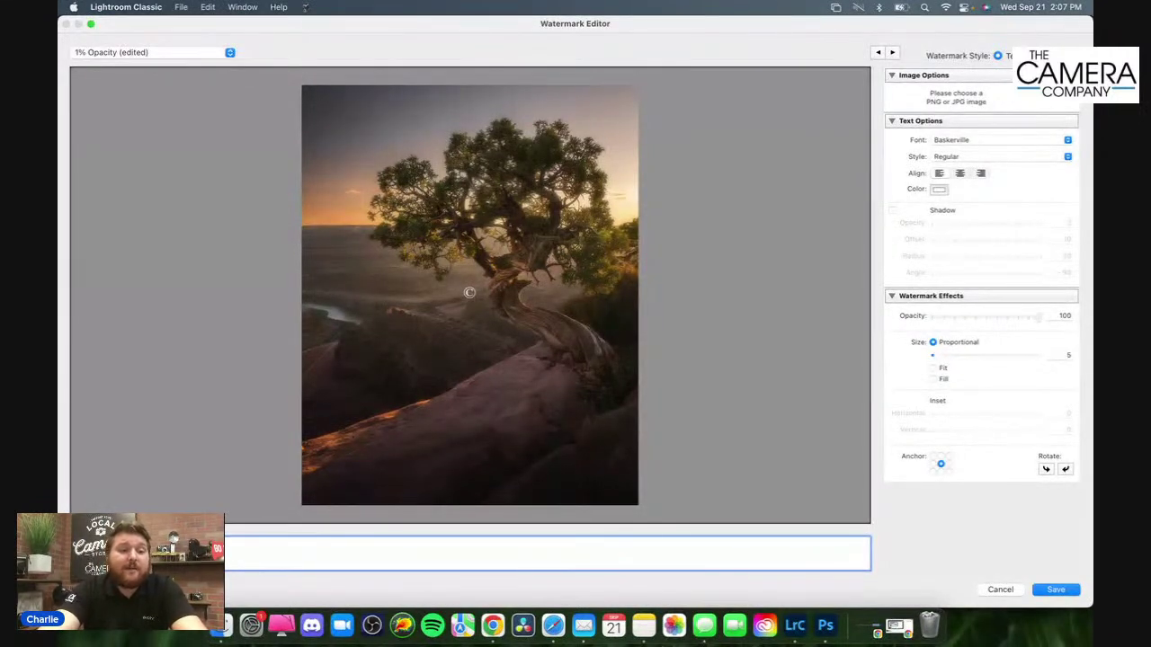
{"action": "key", "text": "BackSpace"}
{"action": "type", "text": "whatever you want"}
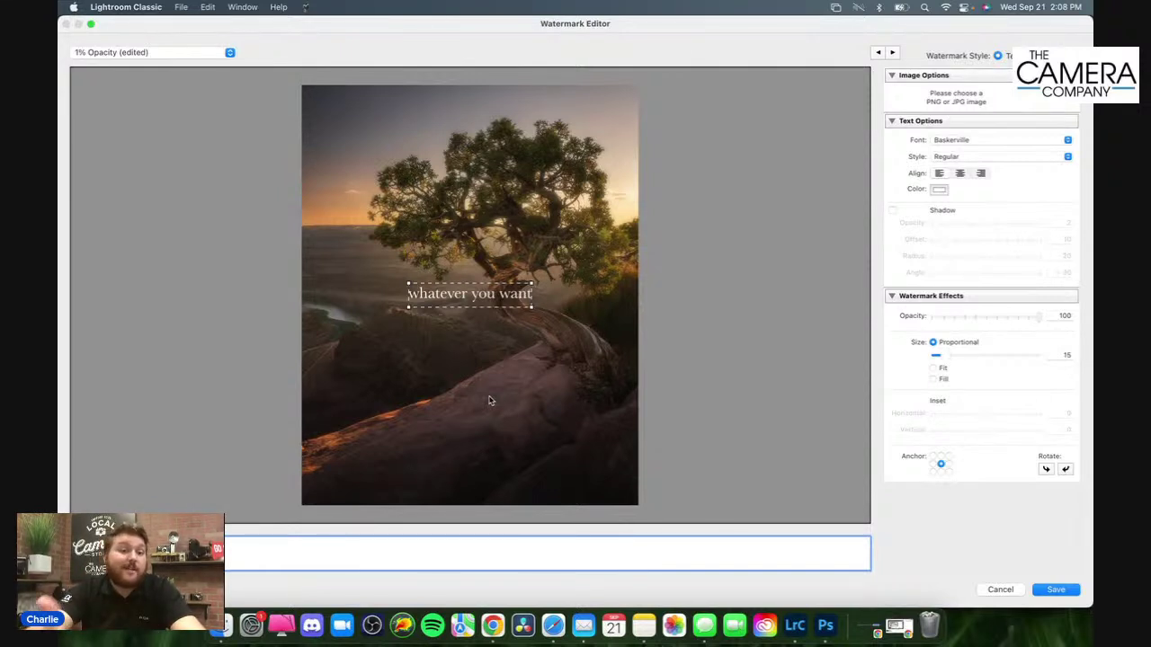
Step: Replace the watermark text with the copyright symbol, the photographer's first name and "| CAMERA COMPANY"
{"action": "key", "text": "BackSpace"}
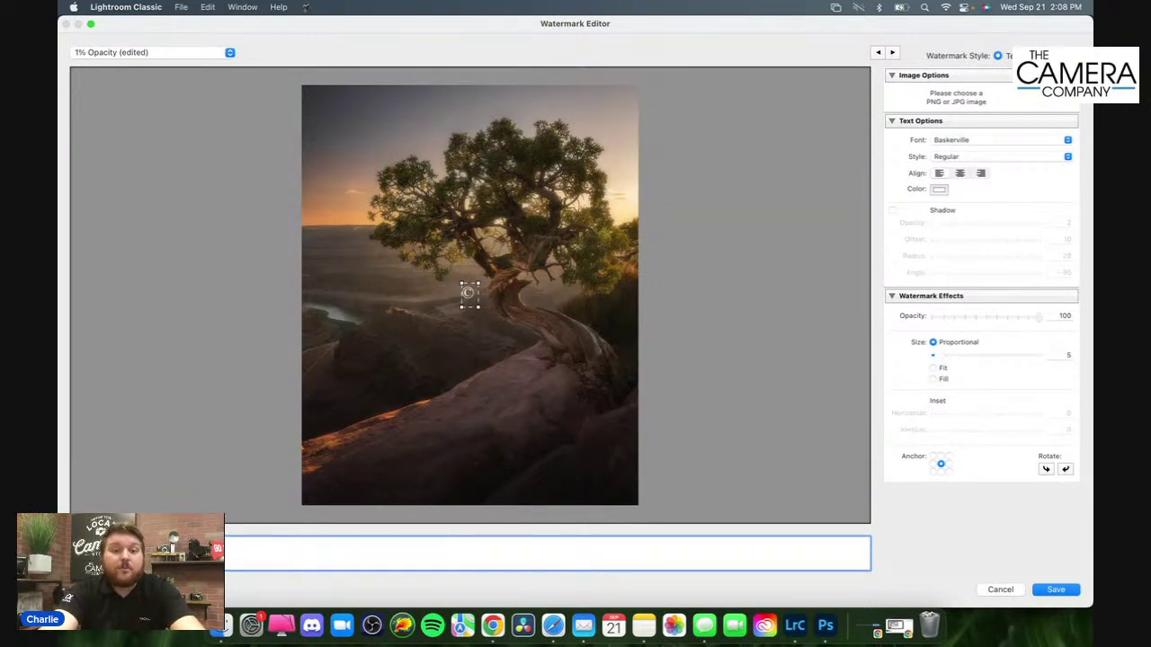
{"action": "type", "text": "CHARLIE"}
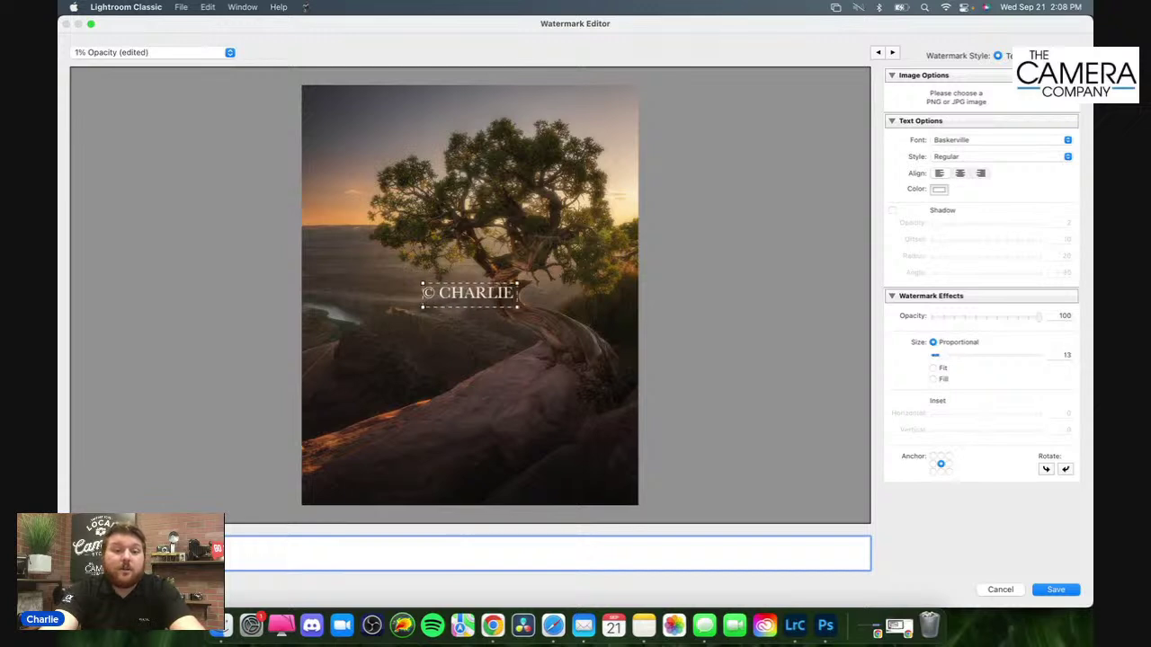
{"action": "type", "text": " | CAMERA"}
{"action": "type", "text": " COMAPN"}
{"action": "key", "text": "BackSpace"}
{"action": "key", "text": "BackSpace"}
{"action": "key", "text": "BackSpace"}
{"action": "type", "text": "PANY"}
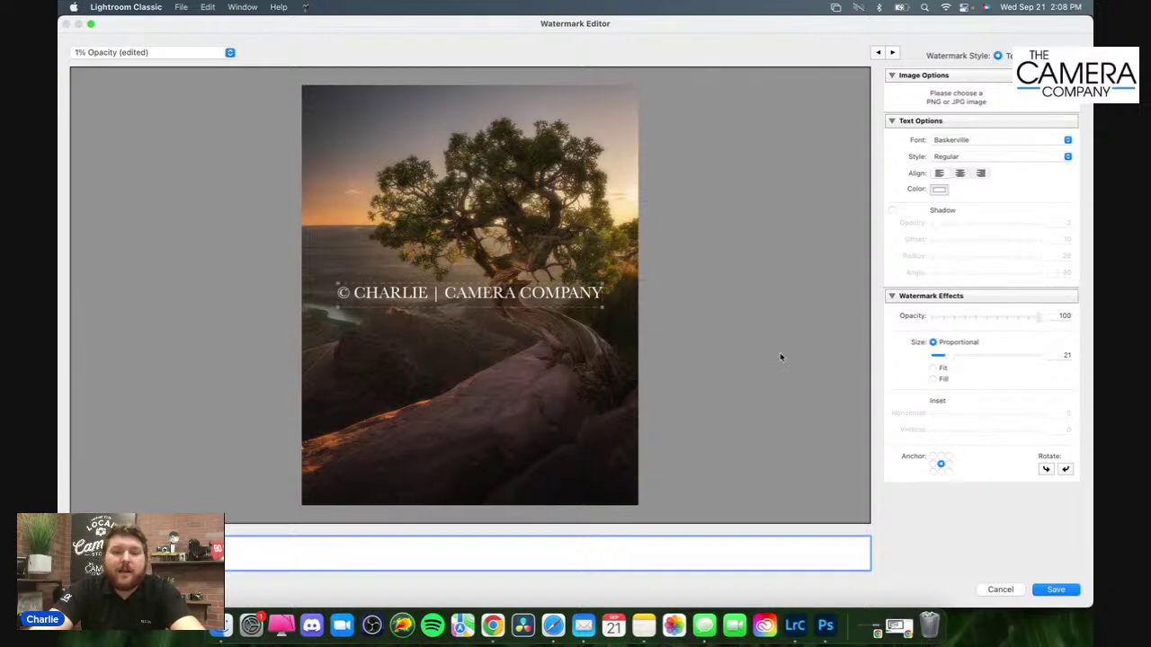
Step: Try the Fit and Fill sizing options on the watermark and return to Proportional
{"action": "left_click", "coordinate": [933, 369]}
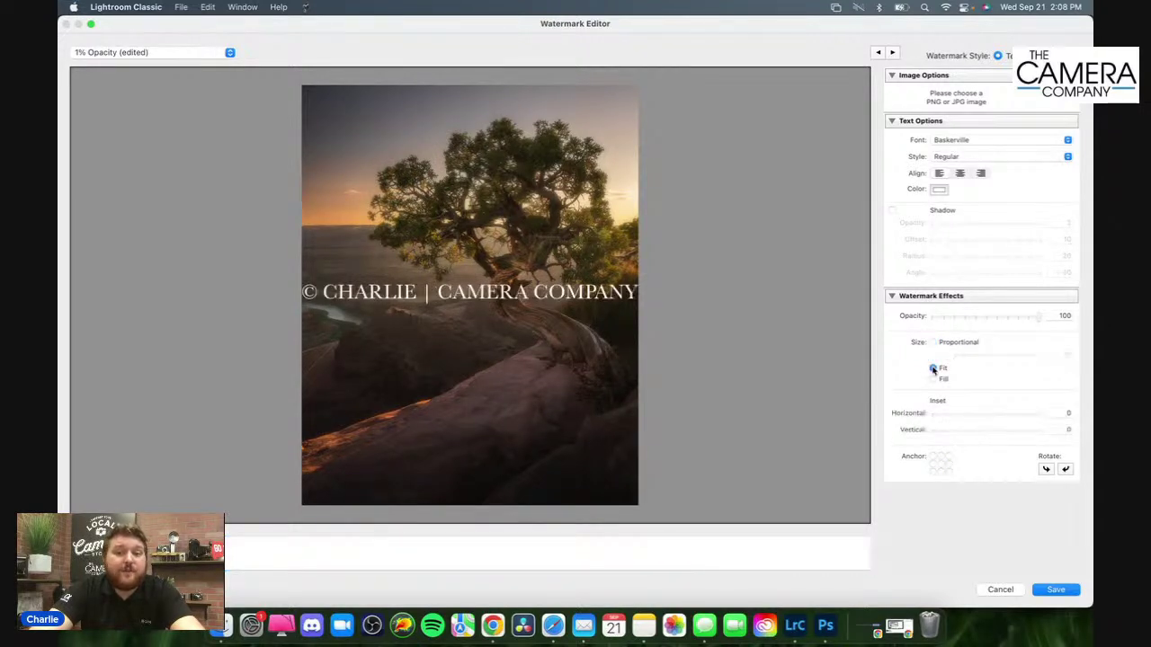
{"action": "left_click", "coordinate": [934, 379]}
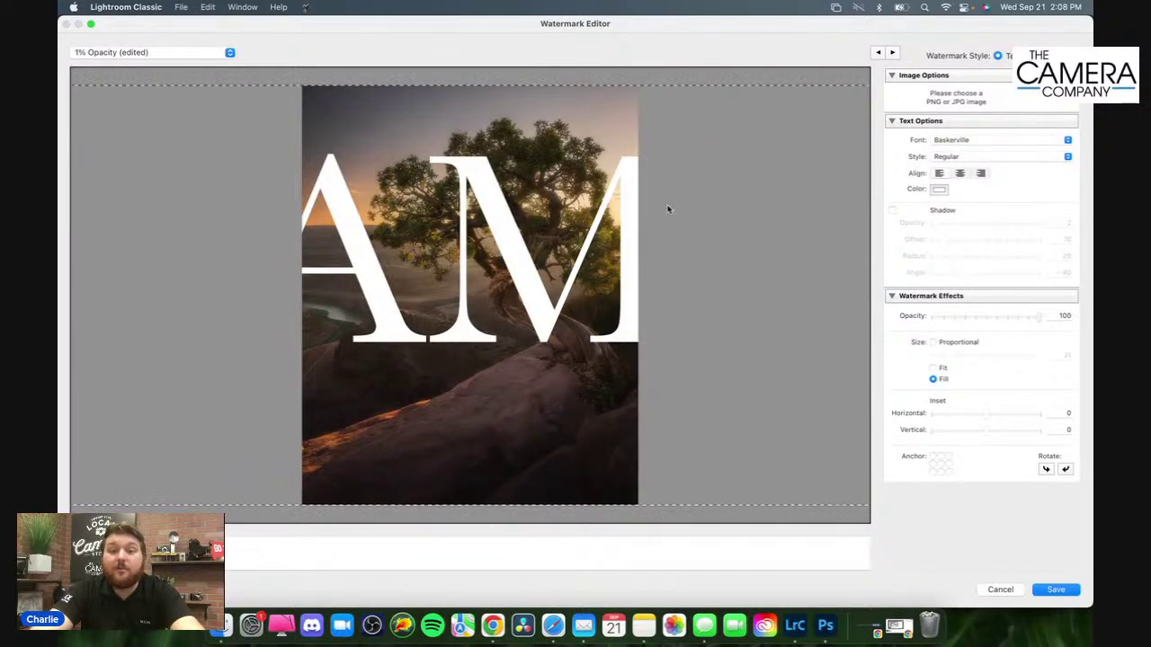
{"action": "left_click", "coordinate": [934, 344]}
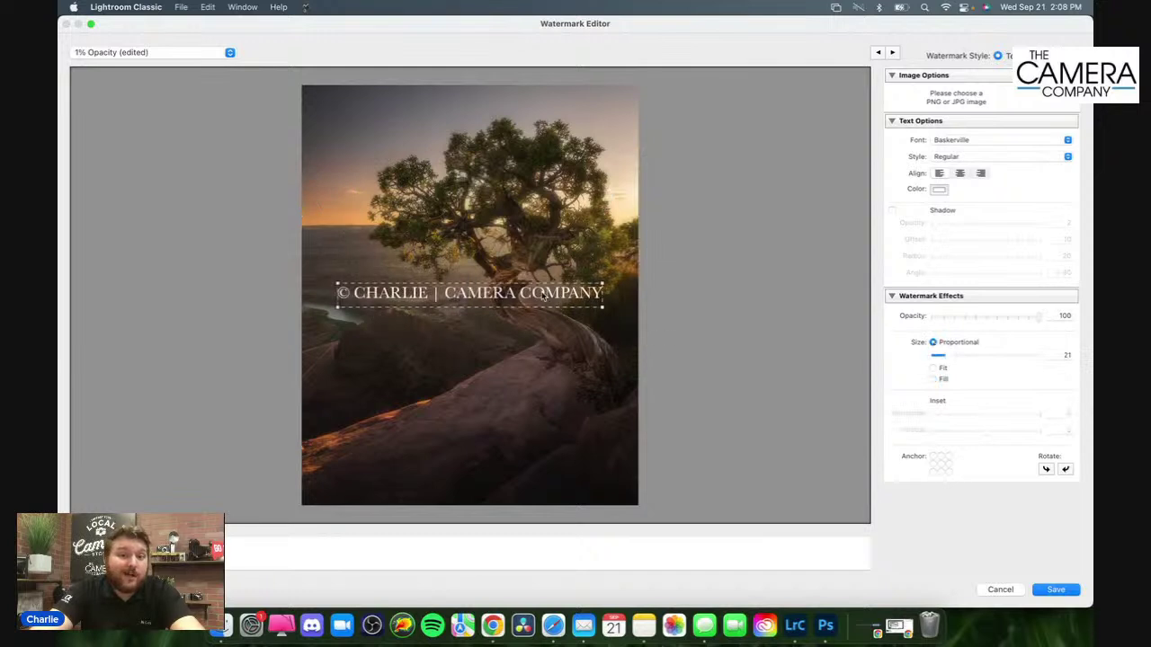
Step: Set the watermark's proportional size to 18
{"action": "mouse_move", "coordinate": [953, 356]}
{"action": "left_mouse_down"}
{"action": "mouse_move", "coordinate": [1059, 360]}
{"action": "mouse_move", "coordinate": [841, 362]}
{"action": "mouse_move", "coordinate": [950, 363]}
{"action": "left_mouse_up"}
{"action": "left_click", "coordinate": [1060, 356]}
{"action": "type", "text": "1"}
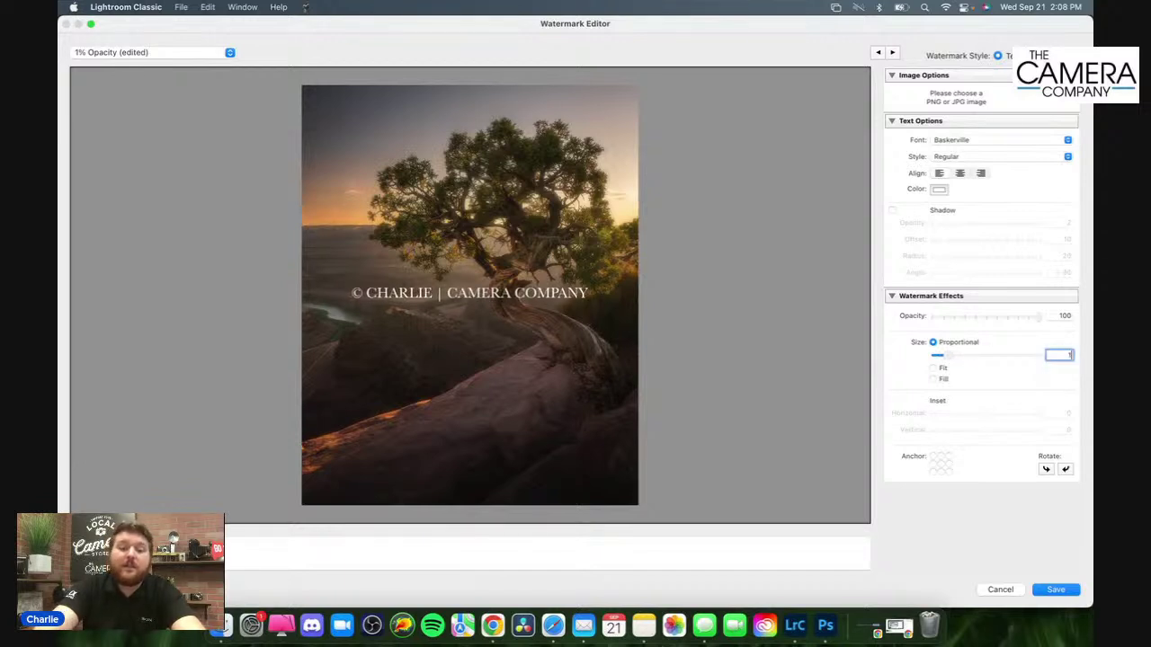
{"action": "type", "text": "8"}
{"action": "key", "text": "Tab"}
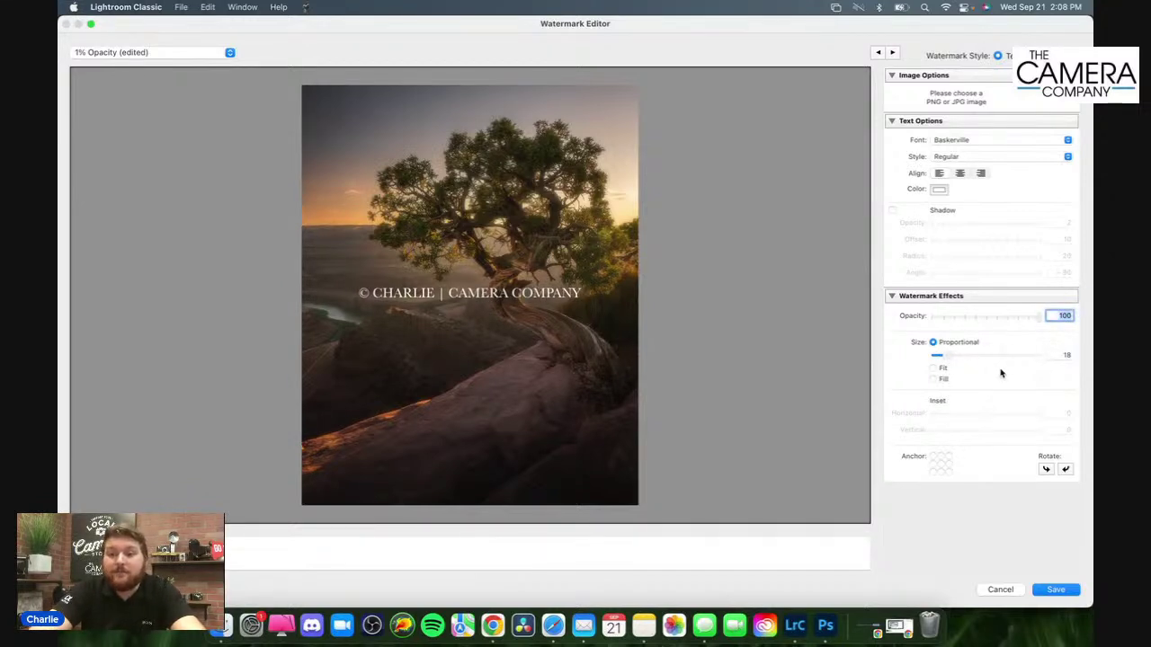
{"action": "left_click", "coordinate": [460, 284]}
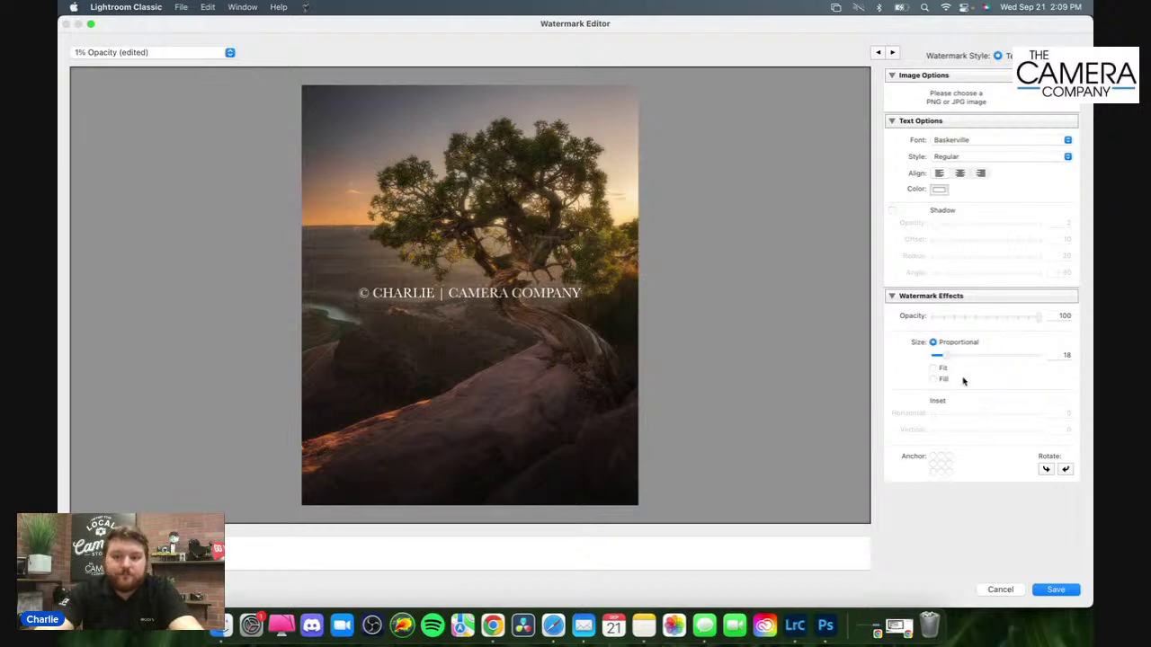
Step: Try anchoring the watermark at the photo's bottom centre with its size reduced to 11
{"action": "left_click", "coordinate": [941, 466]}
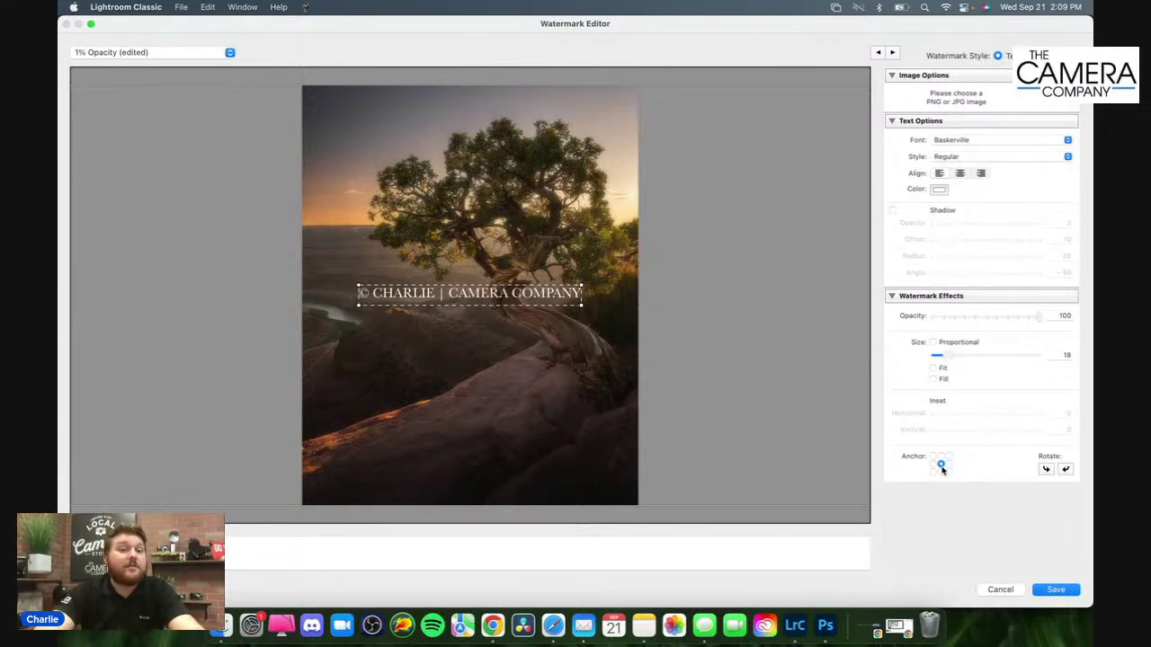
{"action": "left_click", "coordinate": [940, 474]}
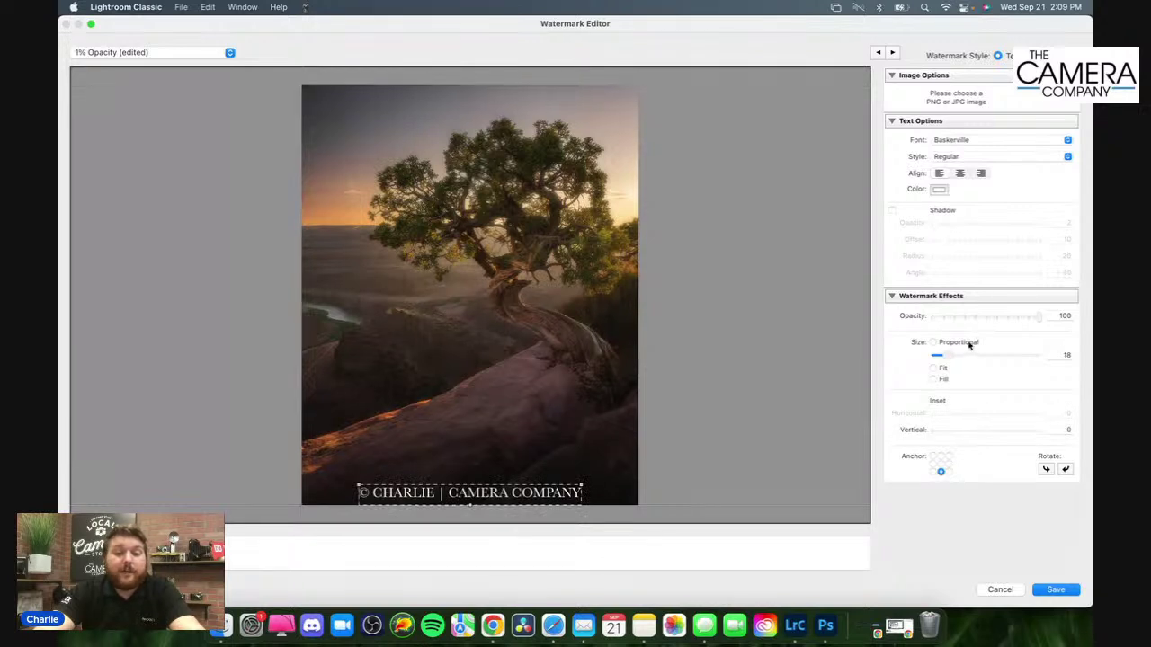
{"action": "left_click_drag", "start_coordinate": [948, 357], "coordinate": [944, 356]}
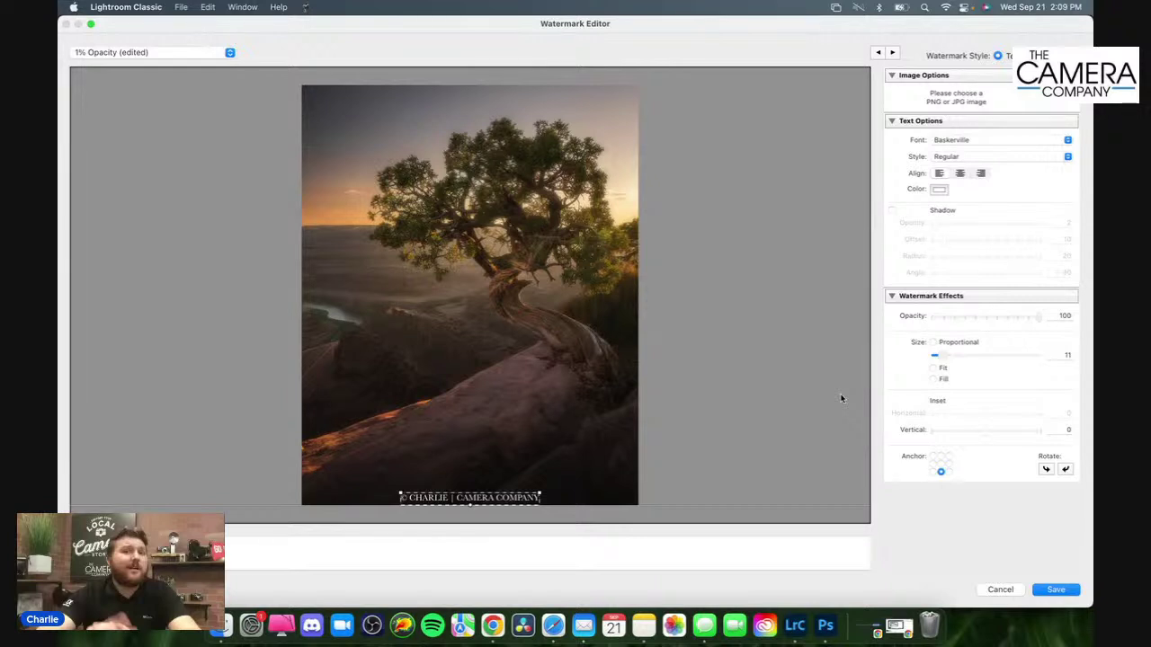
Step: Try the watermark at the photo's top centre with size 18 and a vertical inset of 3
{"action": "left_click", "coordinate": [941, 456]}
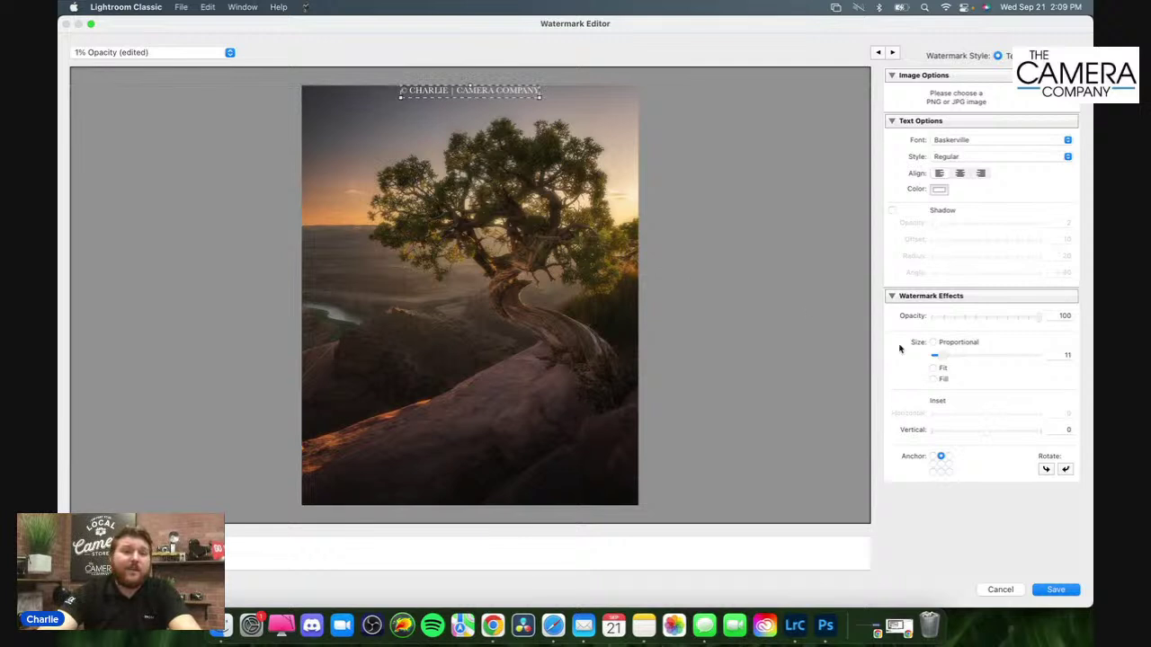
{"action": "left_click_drag", "start_coordinate": [943, 359], "coordinate": [952, 361]}
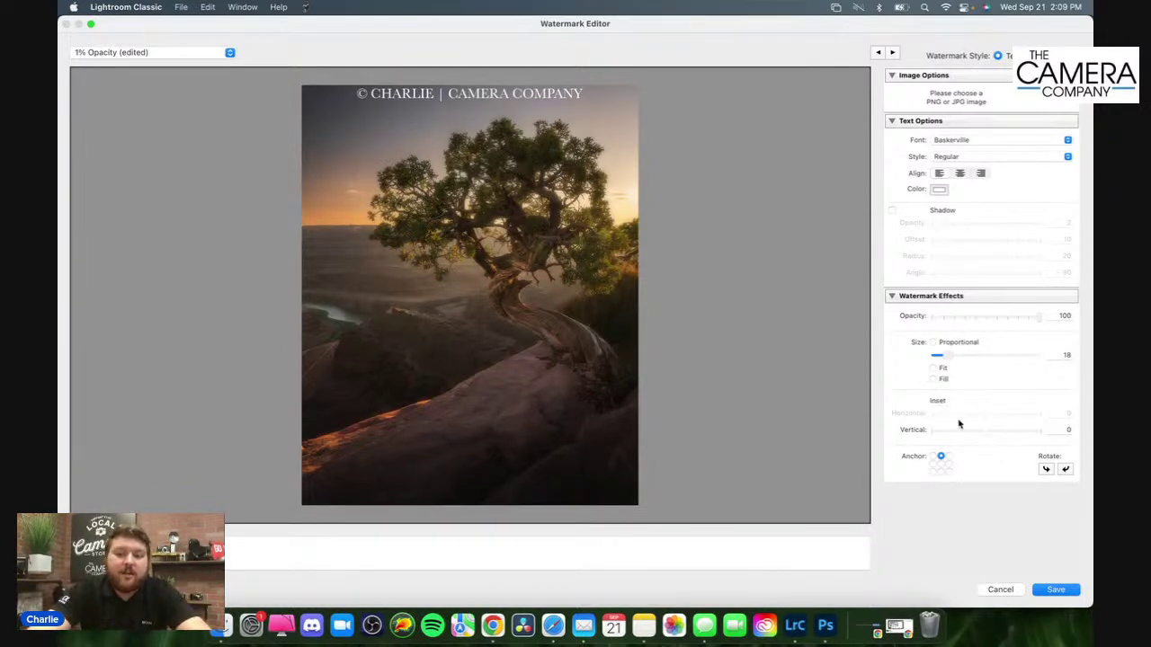
{"action": "mouse_move", "coordinate": [987, 434]}
{"action": "left_mouse_down"}
{"action": "mouse_move", "coordinate": [1013, 437]}
{"action": "mouse_move", "coordinate": [914, 444]}
{"action": "mouse_move", "coordinate": [1004, 435]}
{"action": "left_mouse_up"}
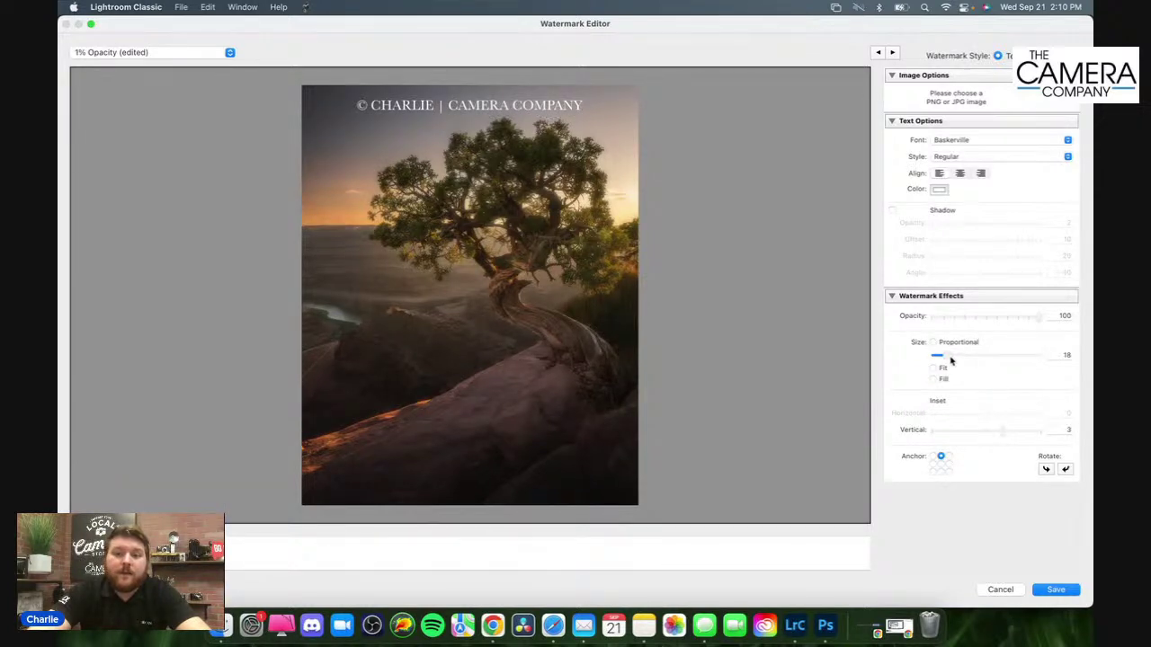
Step: Shrink the watermark to size 9 and anchor it at the centre of the photo
{"action": "left_click_drag", "start_coordinate": [950, 360], "coordinate": [930, 360]}
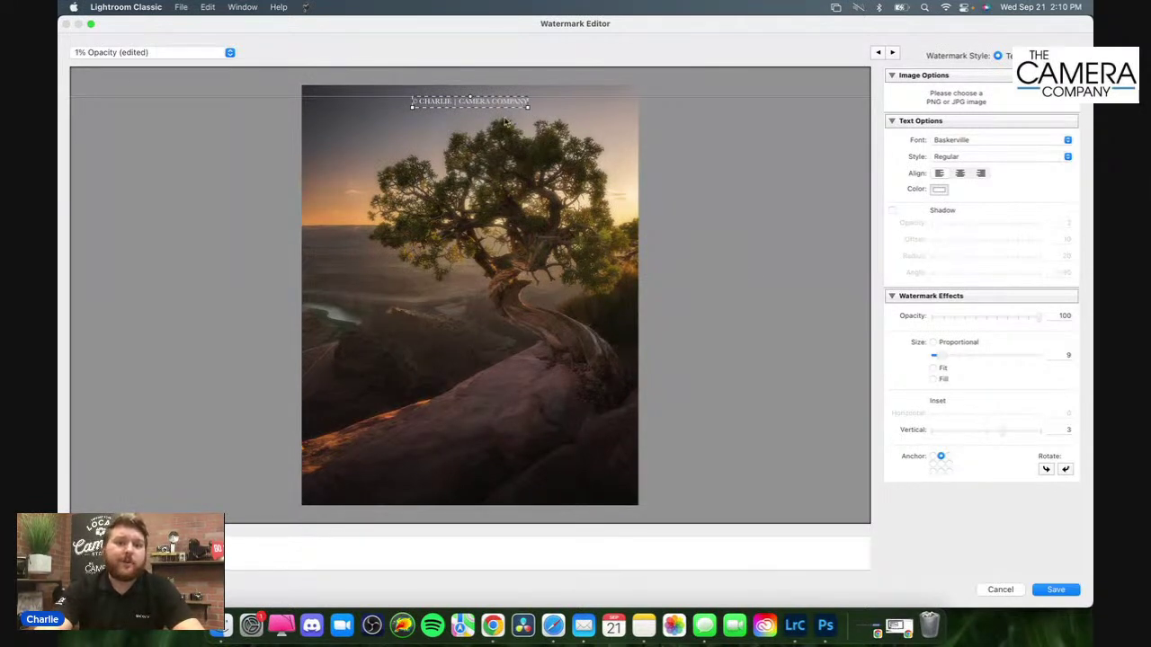
{"action": "left_click_drag", "start_coordinate": [984, 444], "coordinate": [987, 437]}
{"action": "left_click", "coordinate": [941, 464]}
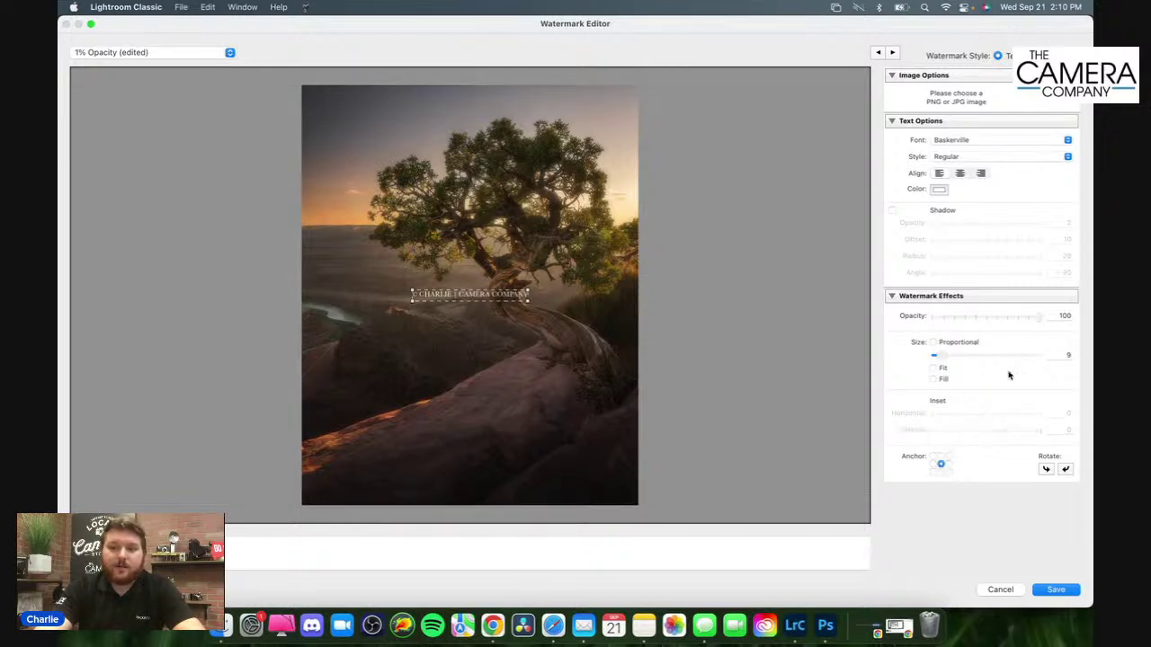
Step: Restore the centred watermark's size to 18
{"action": "left_click", "coordinate": [1062, 355]}
{"action": "type", "text": "18"}
{"action": "key", "text": "Tab"}
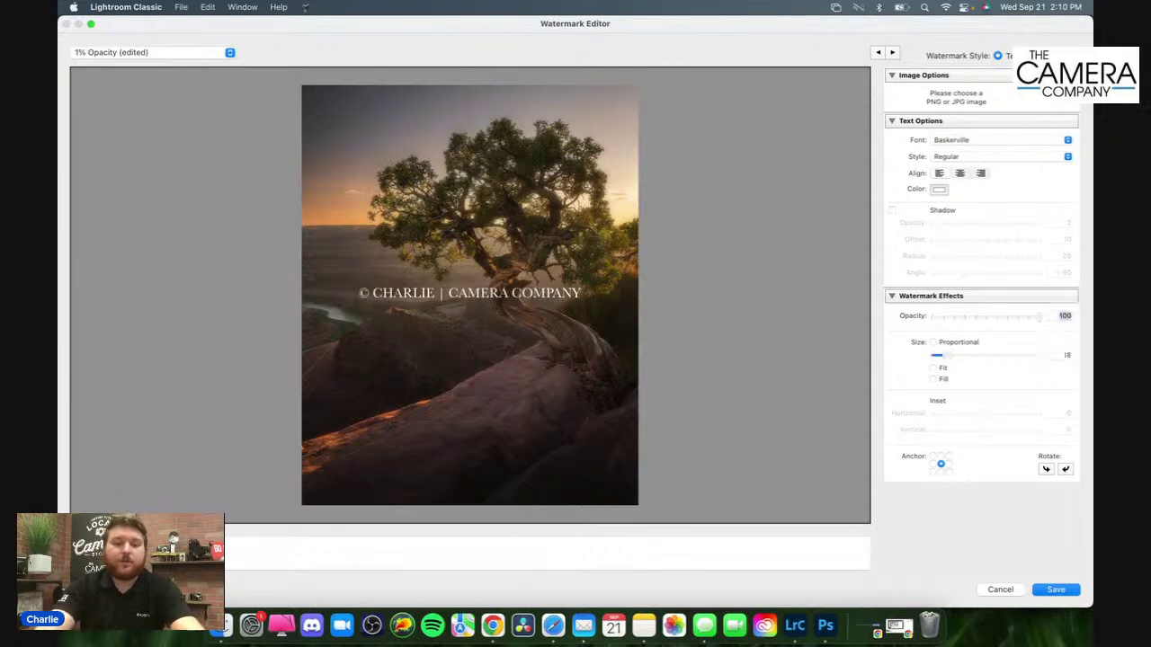
{"action": "left_click", "coordinate": [788, 292]}
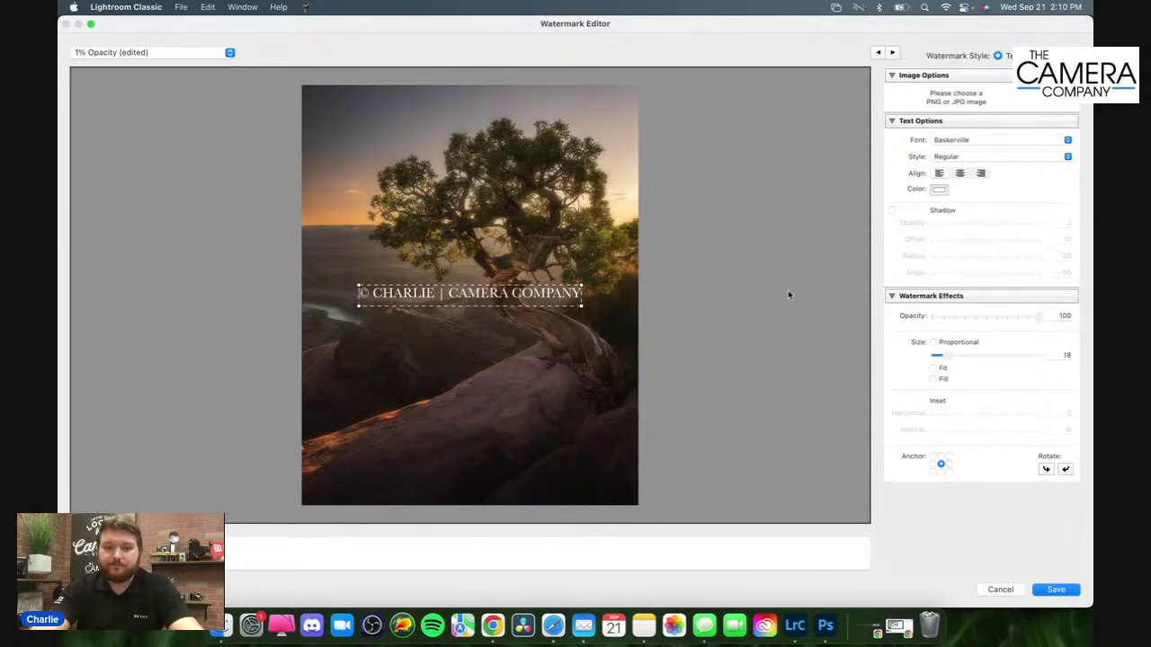
Step: Try the watermark anchored at the photo's right edge, return it to the centre and lower its opacity to 1
{"action": "left_click", "coordinate": [948, 465]}
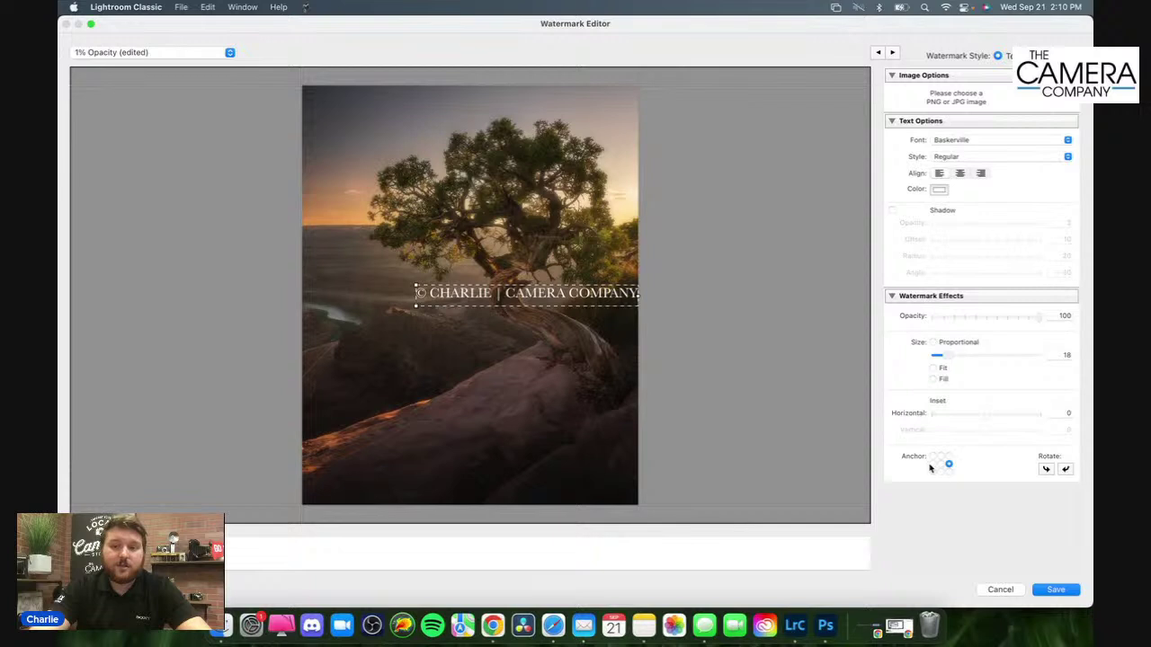
{"action": "left_click", "coordinate": [941, 464]}
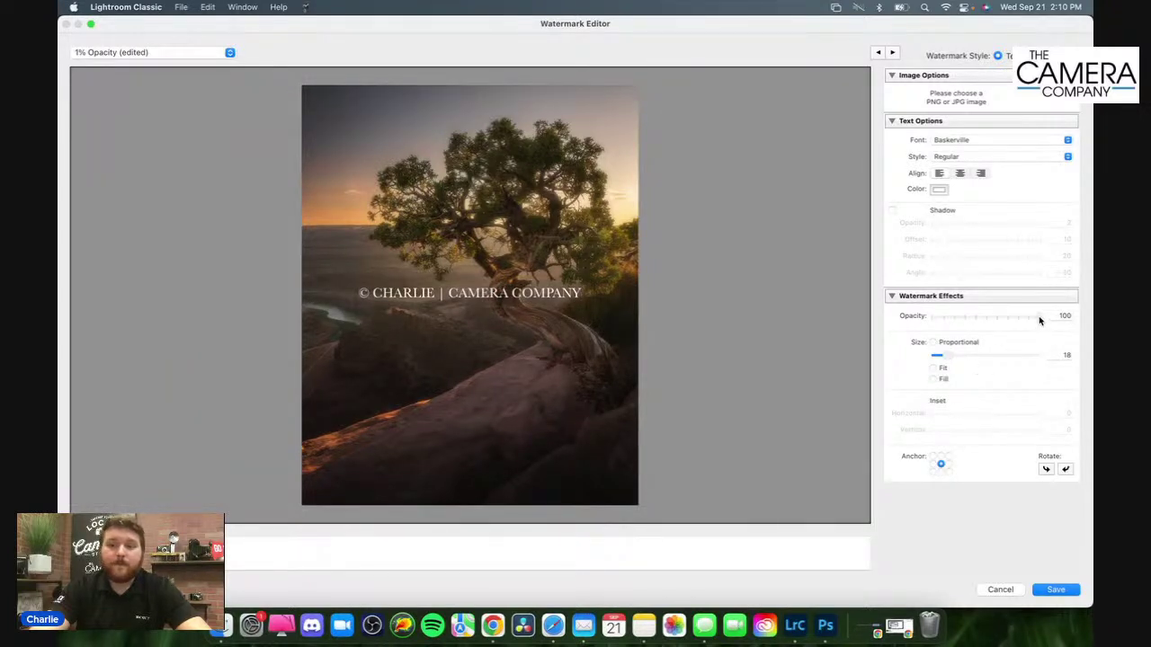
{"action": "left_click_drag", "start_coordinate": [1039, 315], "coordinate": [944, 319]}
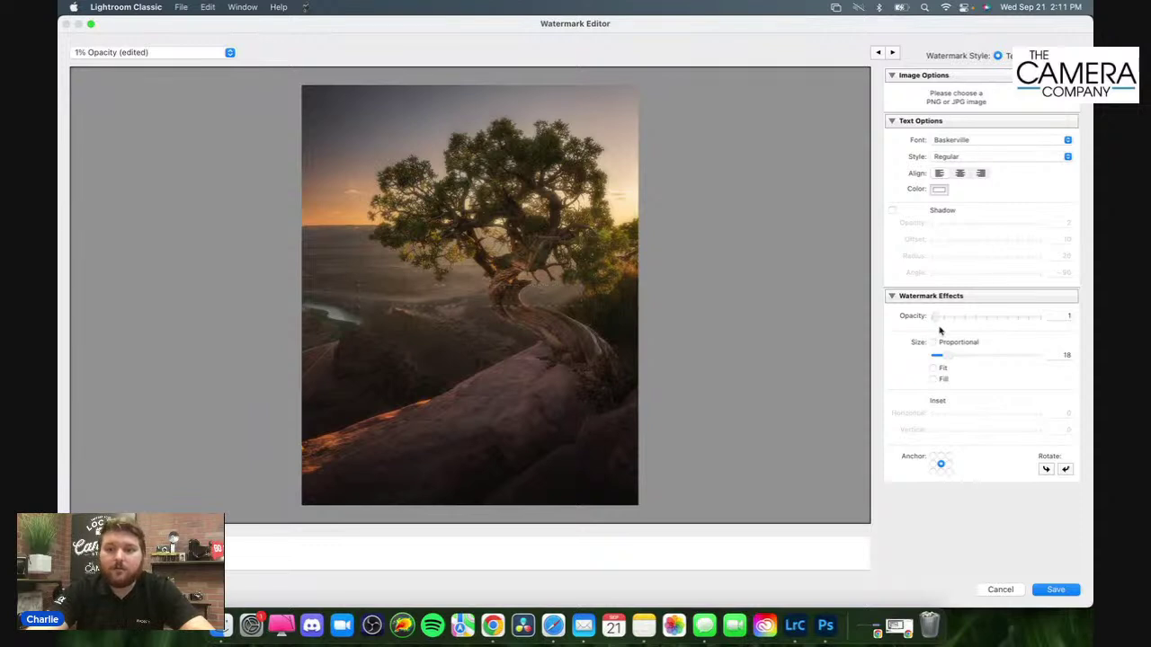
Step: Raise the watermark's opacity to 74 and try the Brush Script MT and Comic Sans MS fonts on its text
{"action": "left_click_drag", "start_coordinate": [937, 317], "coordinate": [1012, 319]}
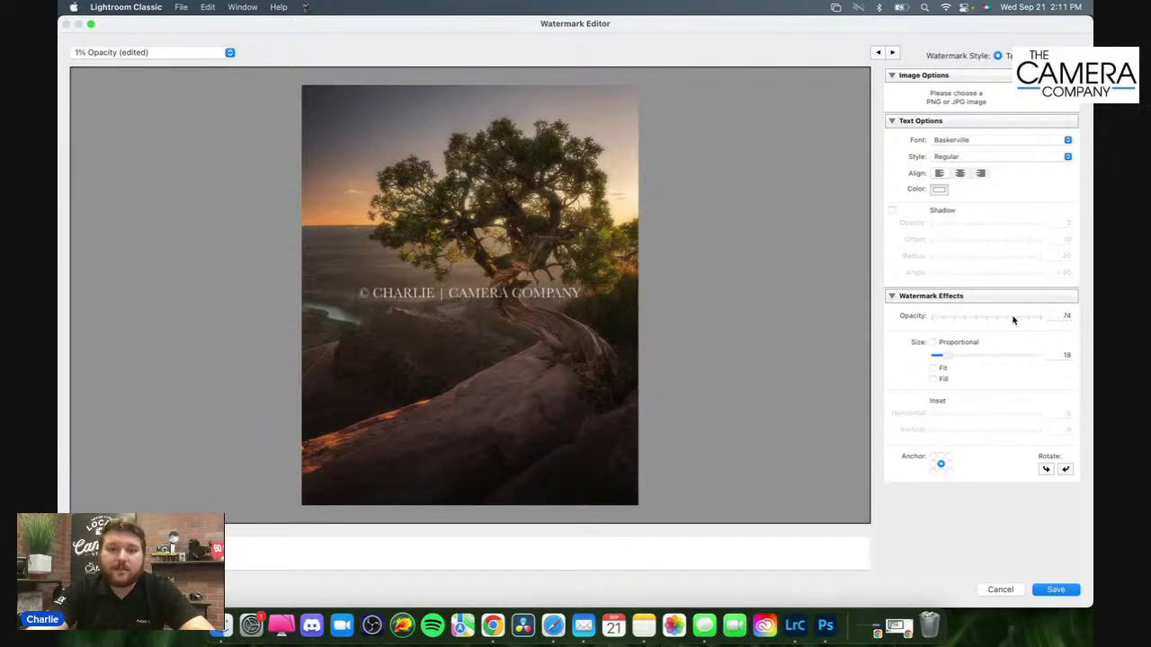
{"action": "left_click", "coordinate": [1032, 139]}
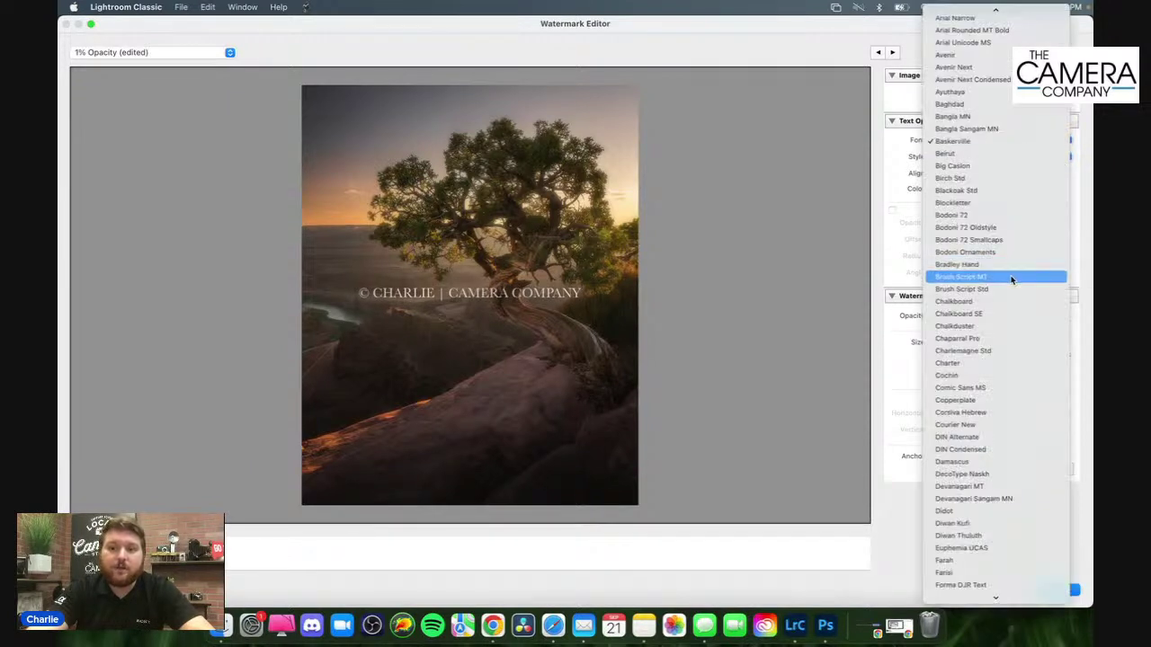
{"action": "left_click", "coordinate": [1011, 280]}
{"action": "left_click", "coordinate": [1008, 145]}
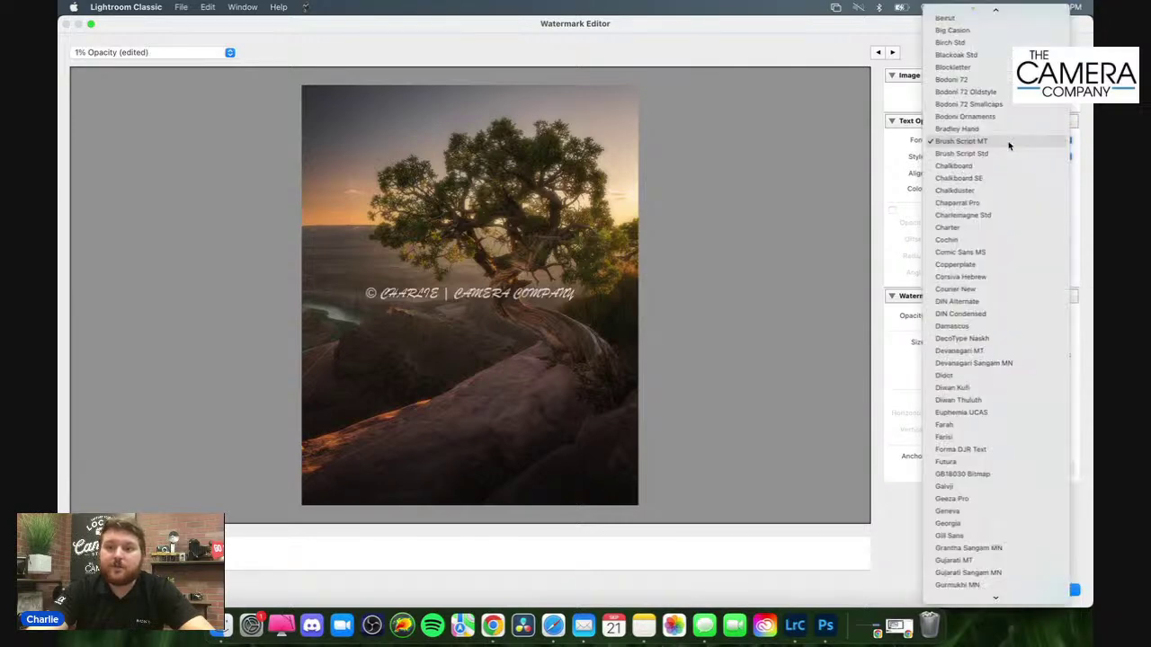
{"action": "left_click", "coordinate": [986, 254]}
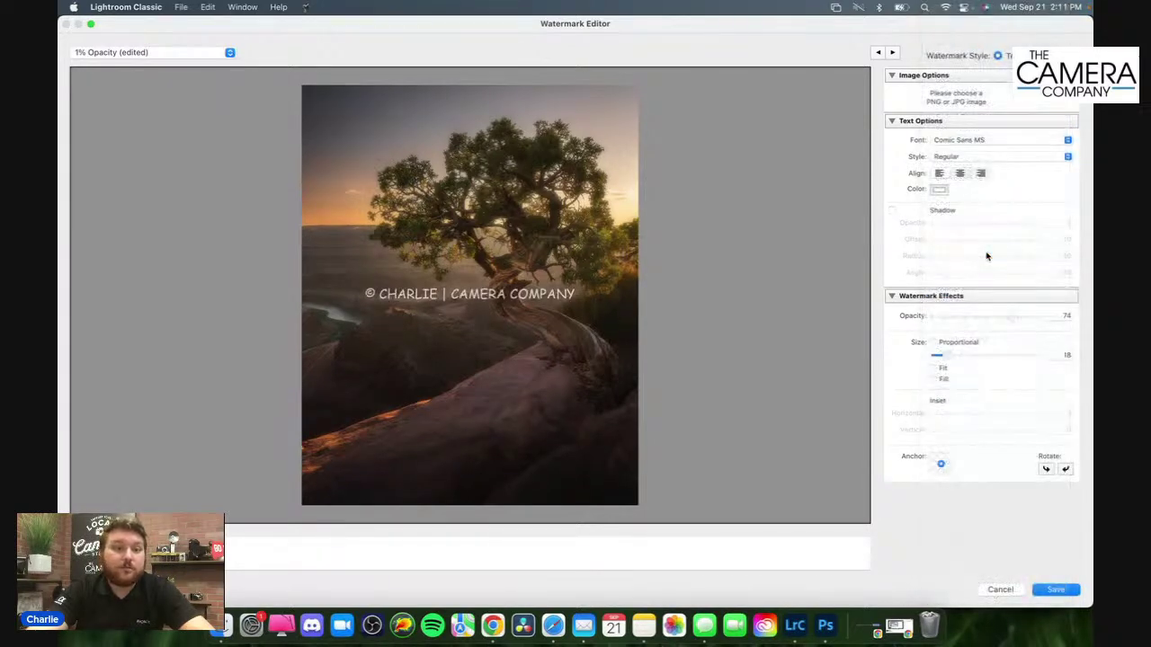
Step: Return the watermark text to the Baskerville font
{"action": "left_click", "coordinate": [996, 144]}
{"action": "scroll", "coordinate": [989, 126], "scroll_direction": "up", "scroll_amount": 5}
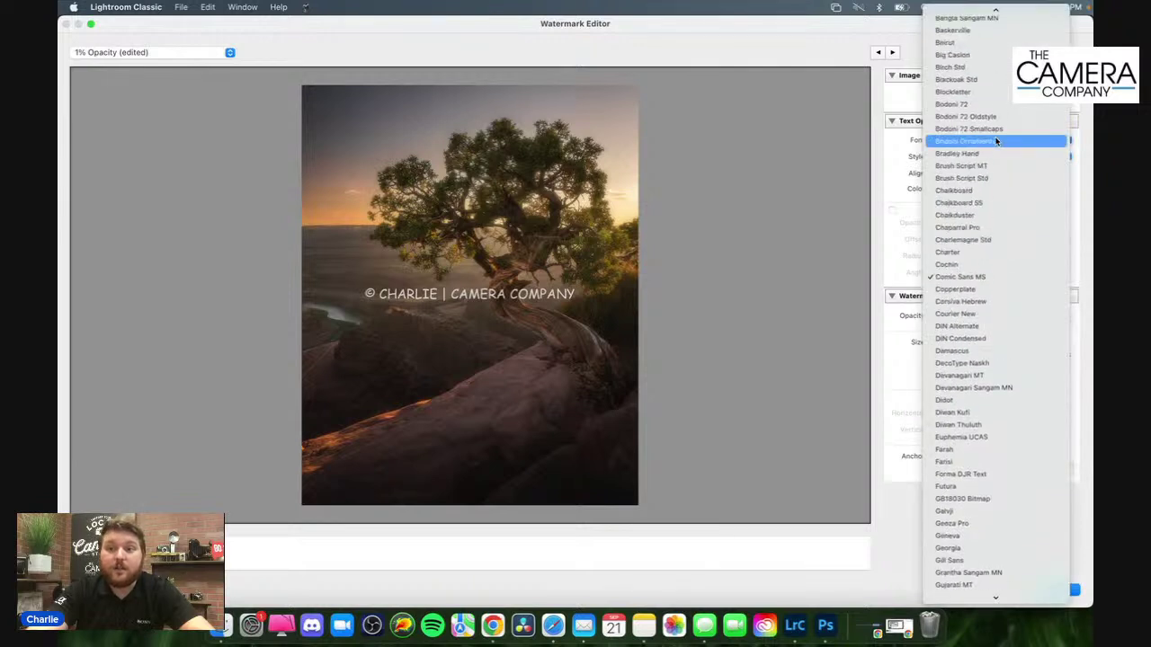
{"action": "scroll", "coordinate": [984, 113], "scroll_direction": "up", "scroll_amount": 3}
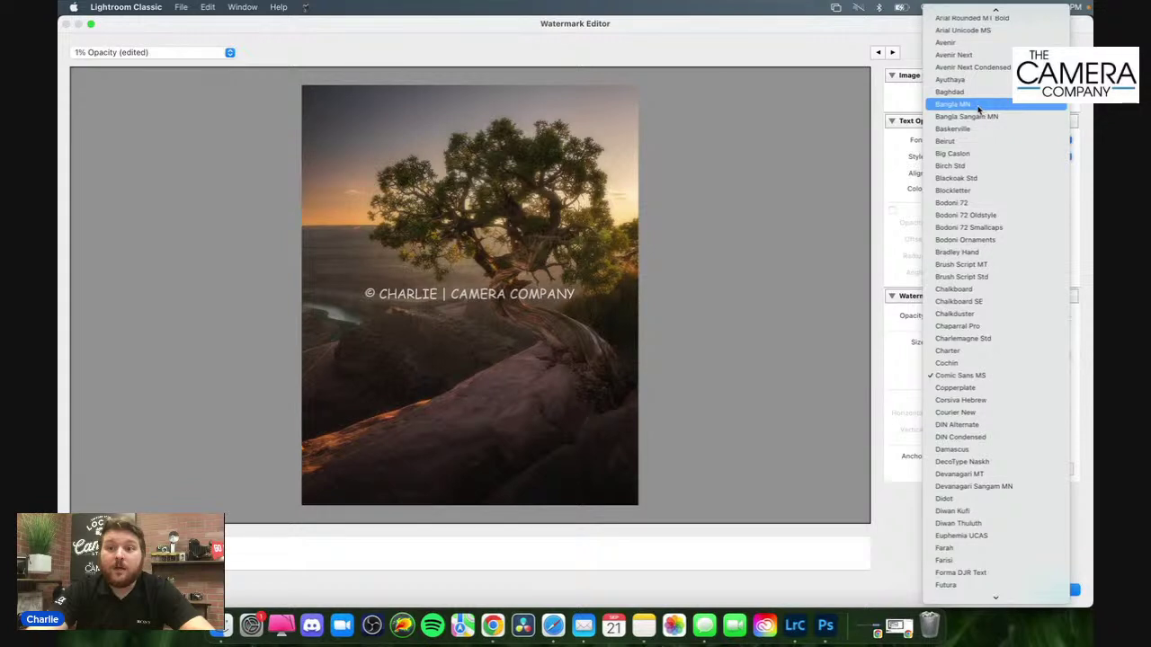
{"action": "left_click", "coordinate": [977, 128]}
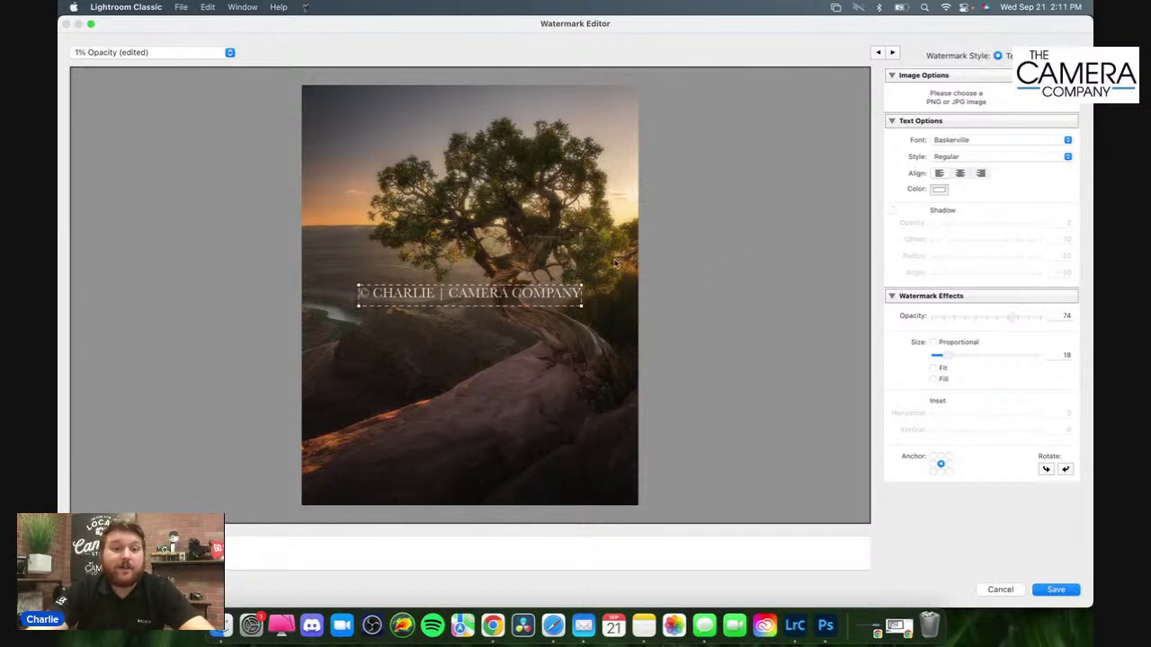
Step: Colour the watermark text light orange and try it at the photo's bottom centre before anchoring it back in the middle
{"action": "left_click", "coordinate": [940, 191]}
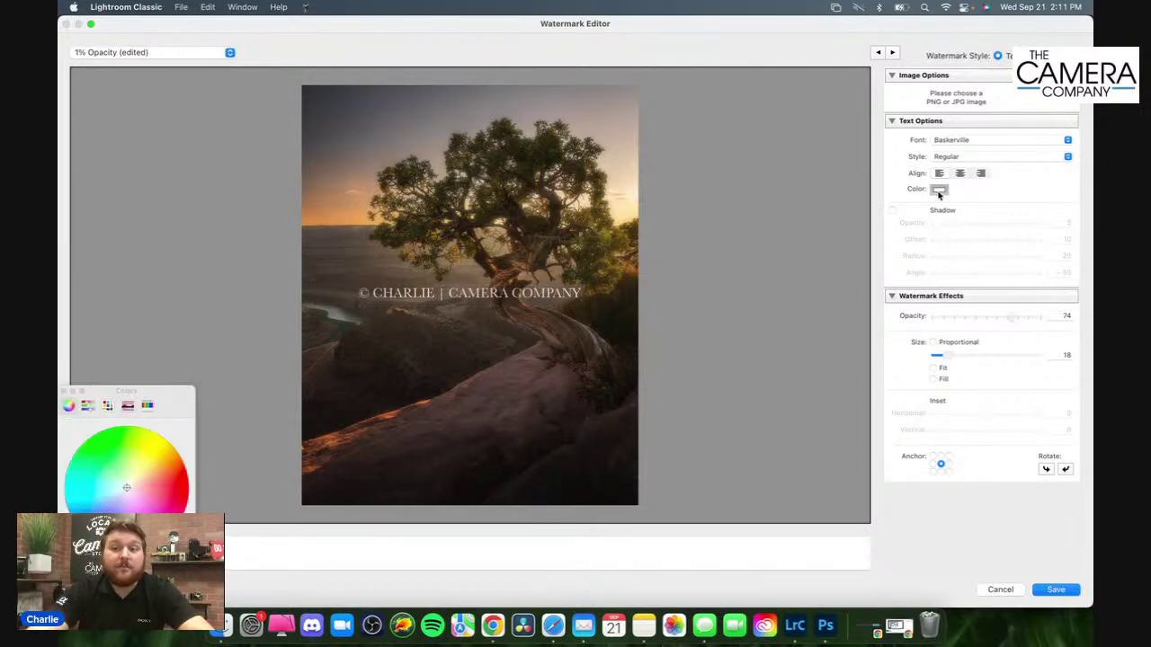
{"action": "left_click_drag", "start_coordinate": [118, 474], "coordinate": [152, 477]}
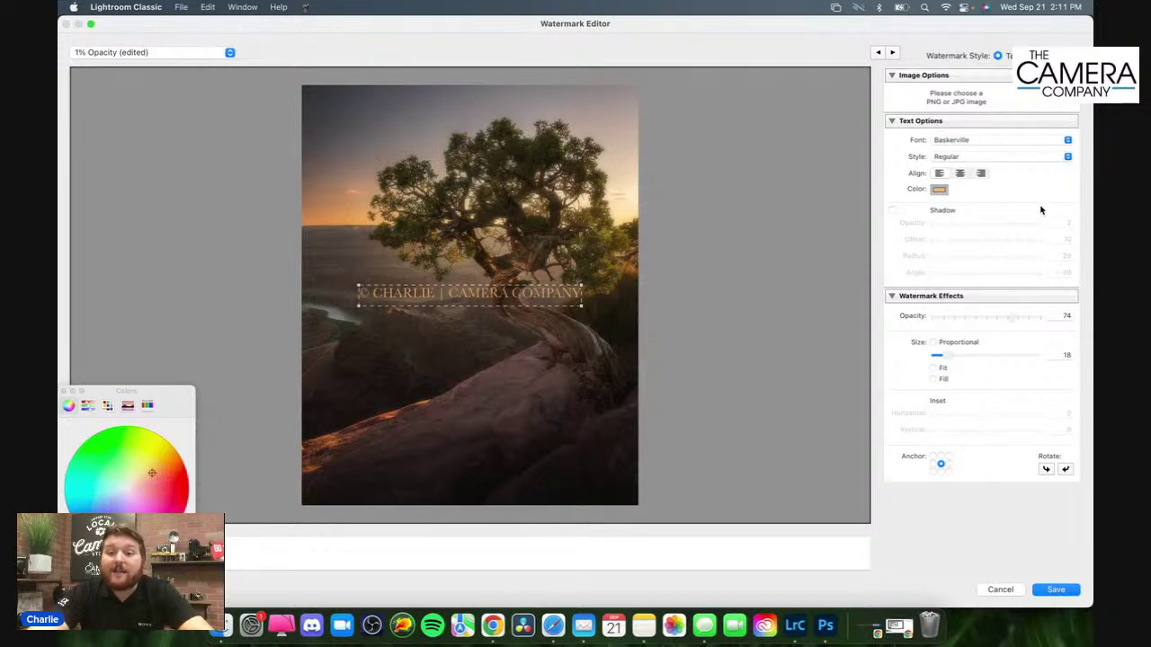
{"action": "left_click", "coordinate": [941, 474]}
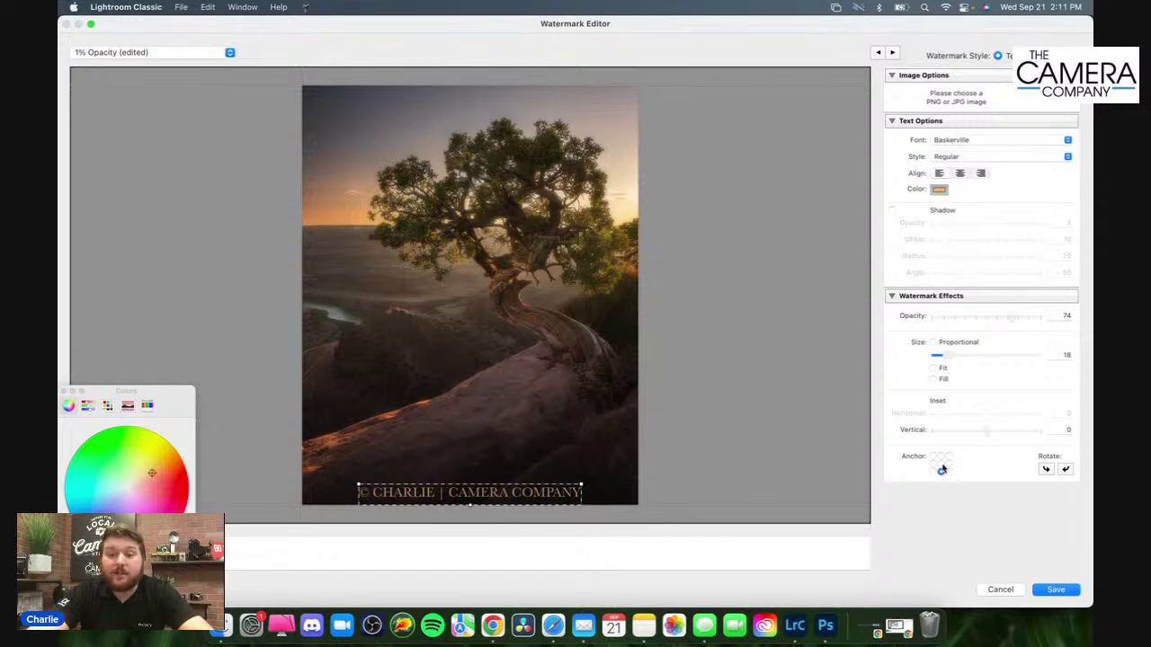
{"action": "left_click", "coordinate": [941, 464]}
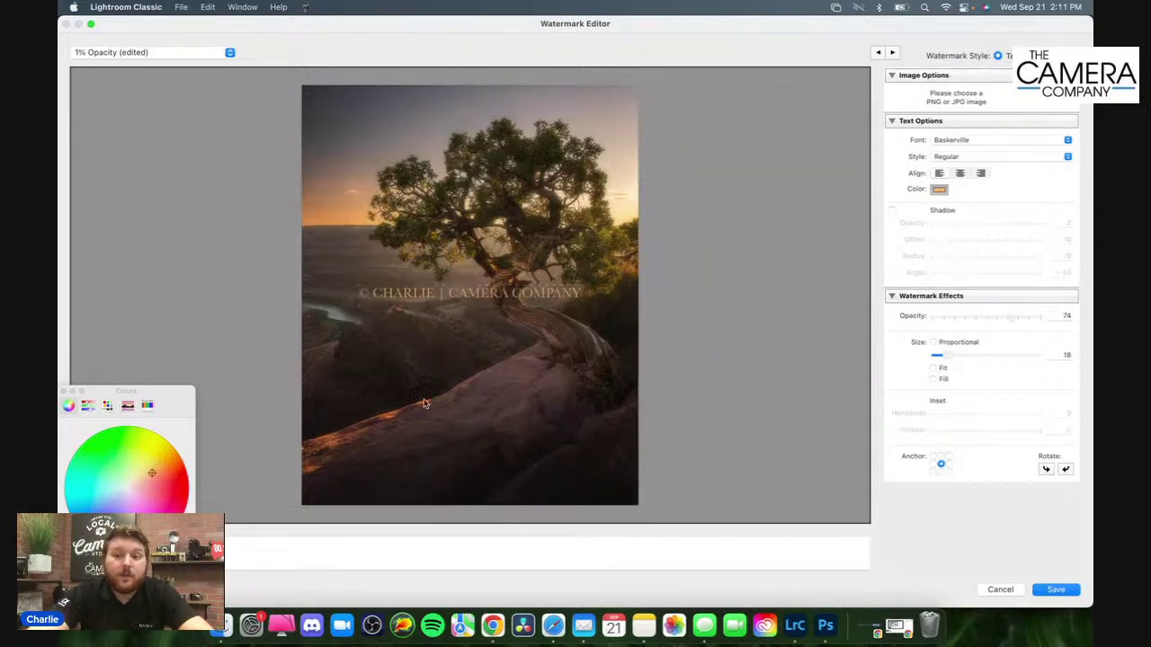
Step: Restore the watermark text colour to white and lower its opacity to almost nothing
{"action": "left_click", "coordinate": [129, 488]}
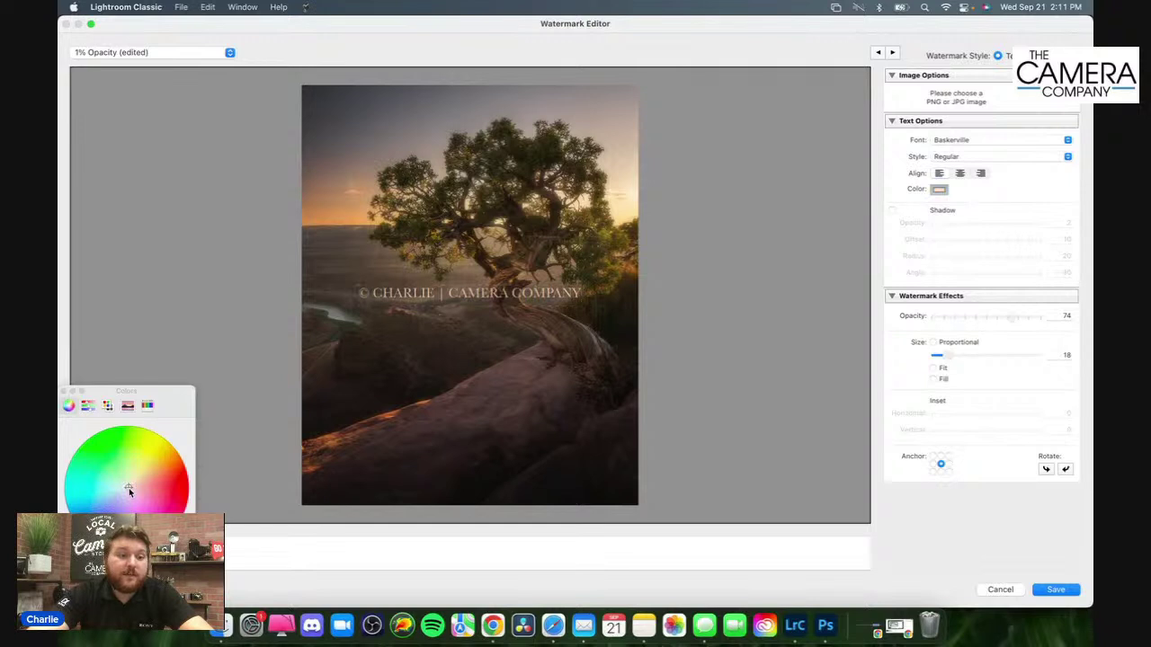
{"action": "left_click_drag", "start_coordinate": [128, 489], "coordinate": [127, 489]}
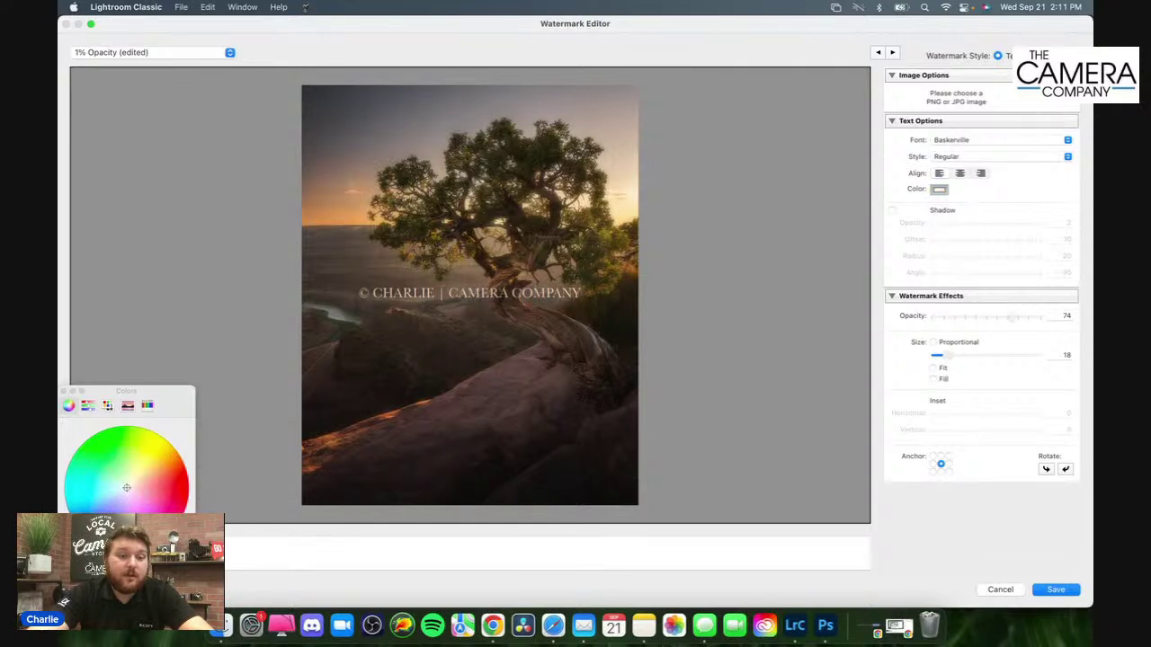
{"action": "left_click", "coordinate": [66, 394]}
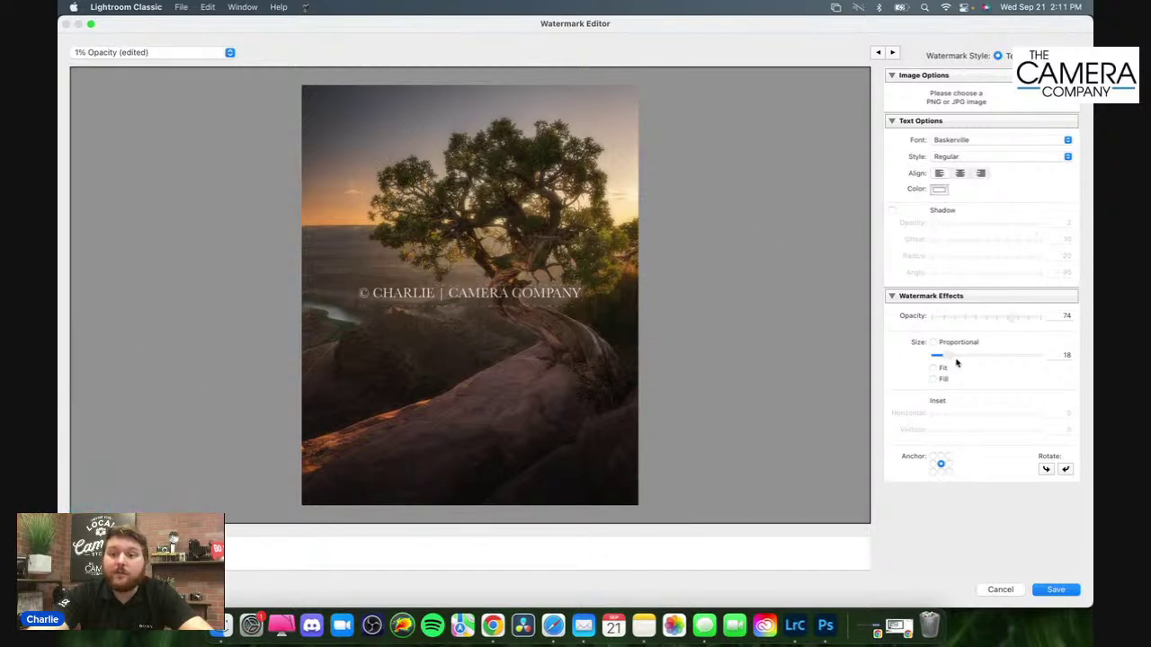
{"action": "left_click_drag", "start_coordinate": [1013, 321], "coordinate": [941, 323]}
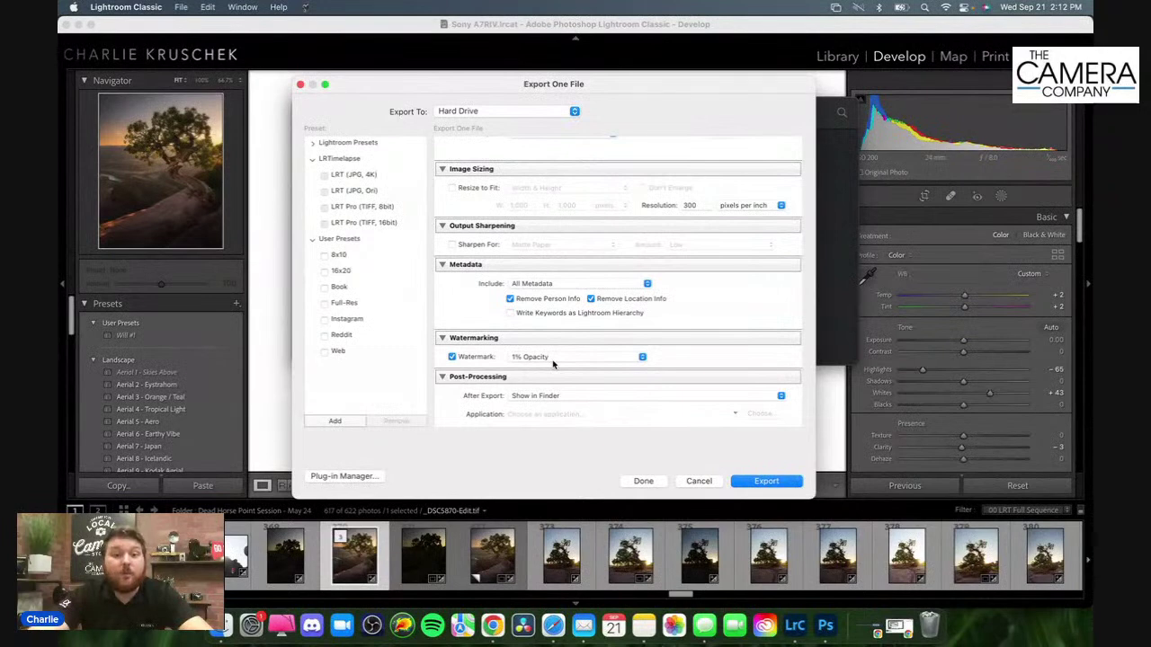
Step: Switch to Photoshop, collapse the Pro Panel and create a white 8 × 8 inch document at 300 pixels/inch
{"action": "left_click", "coordinate": [825, 635]}
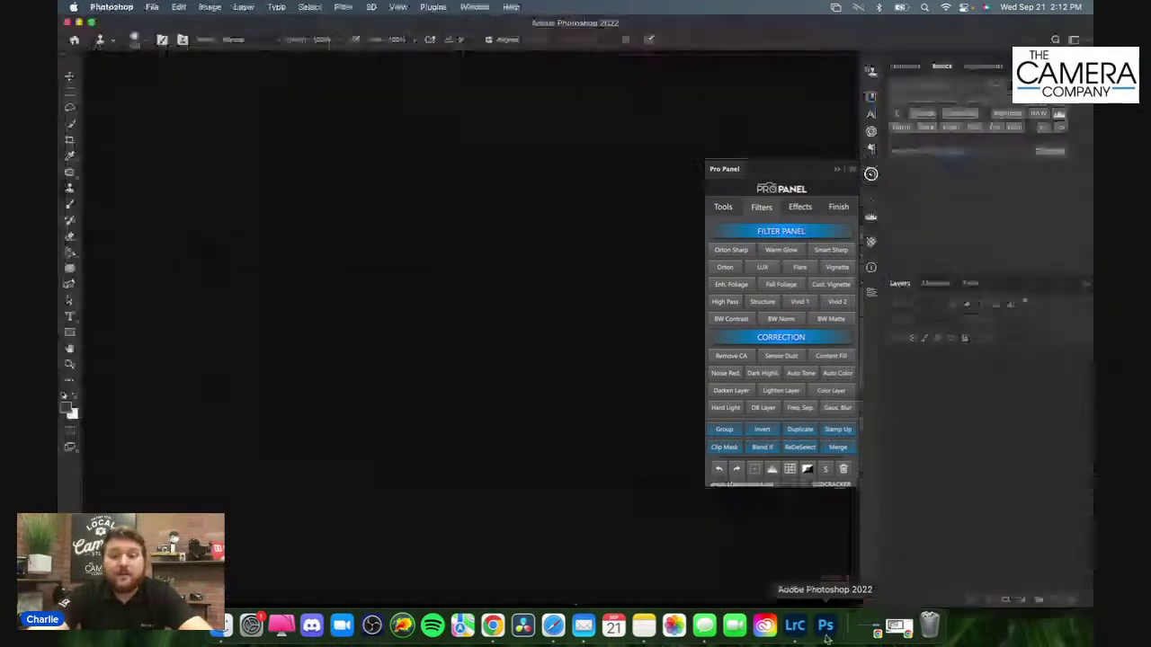
{"action": "left_click", "coordinate": [837, 169]}
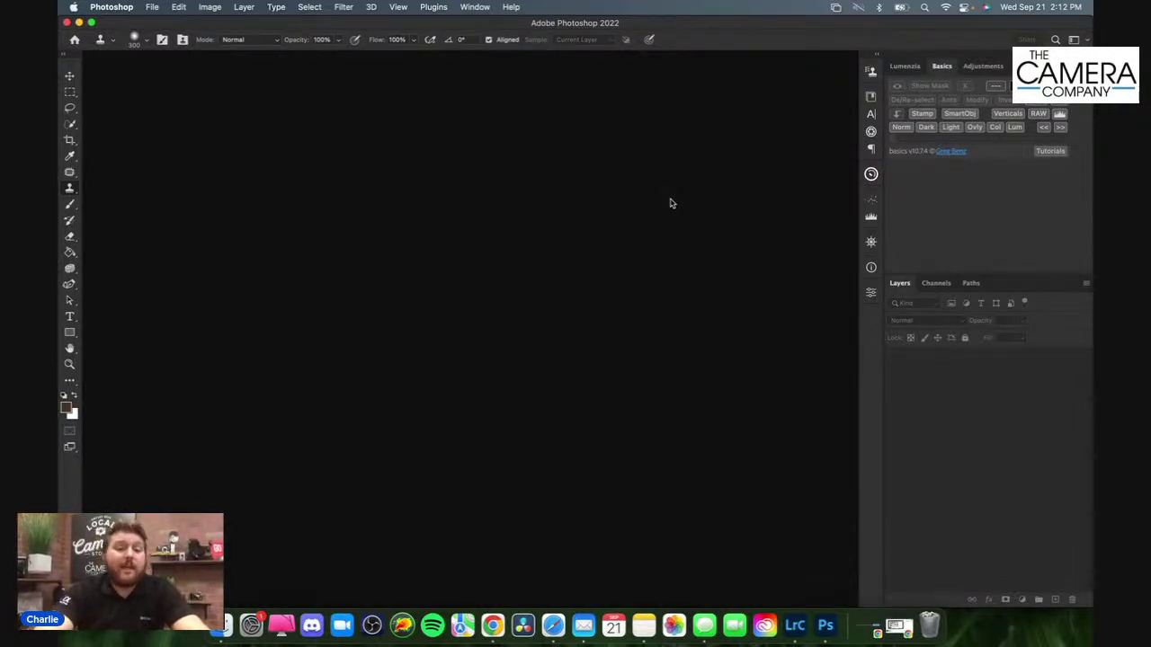
{"action": "key", "text": "super+n"}
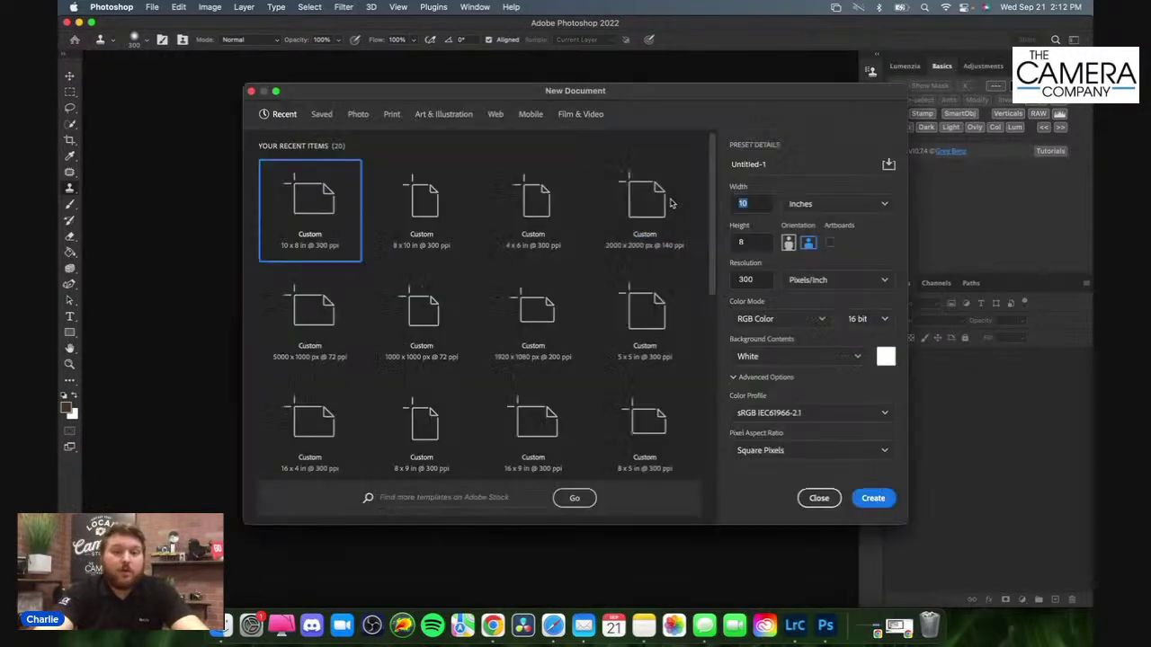
{"action": "left_click", "coordinate": [423, 231]}
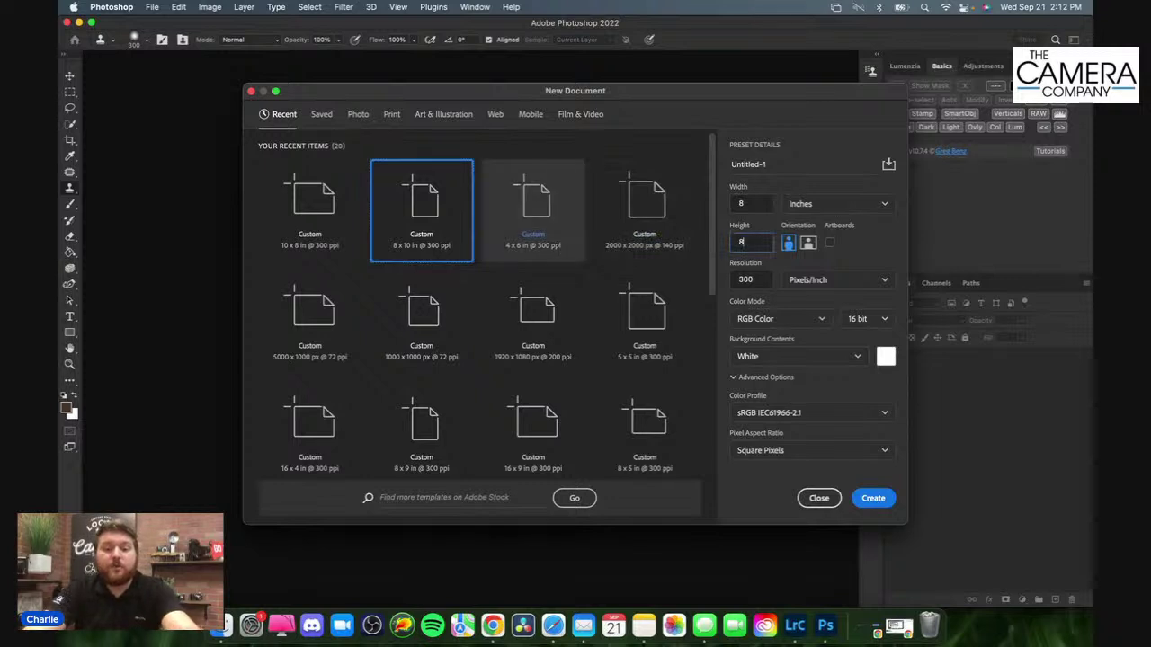
{"action": "key", "text": "Return"}
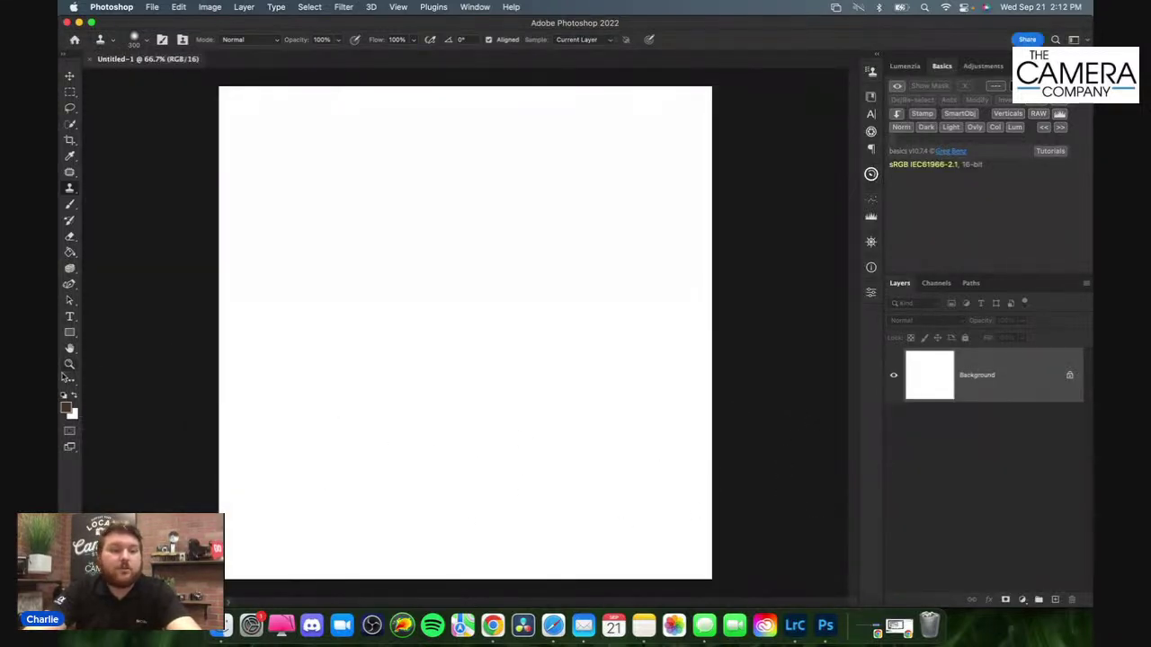
Step: Choose the Brush tool and set the foreground colour to black (000000)
{"action": "left_click", "coordinate": [69, 268]}
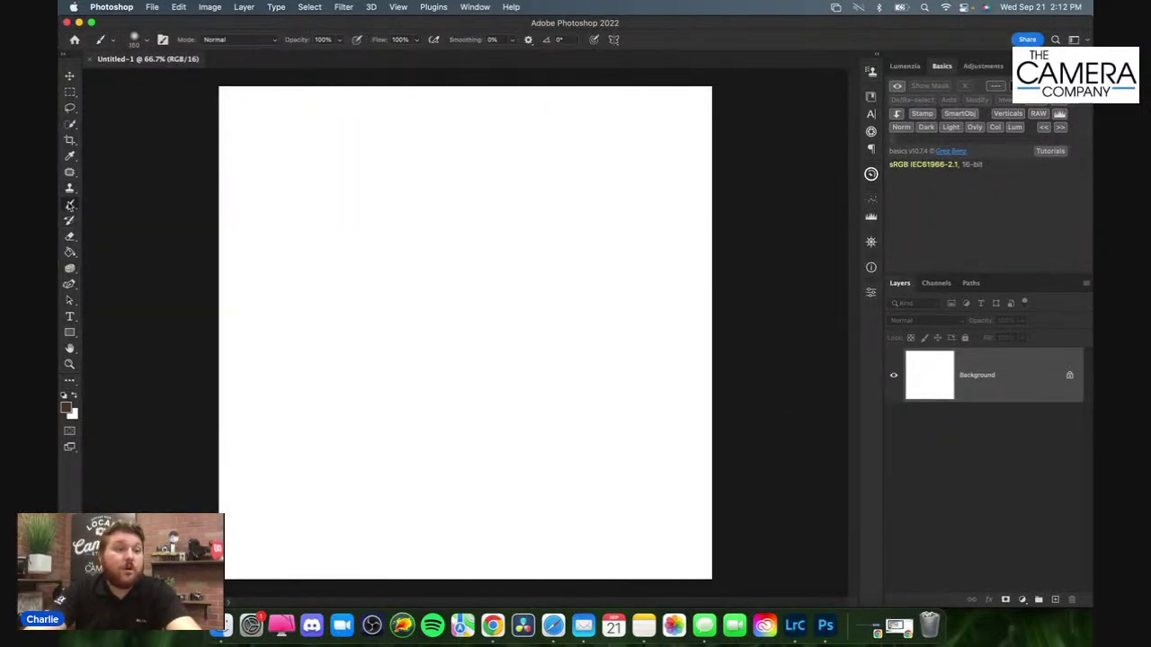
{"action": "left_click", "coordinate": [67, 407]}
{"action": "mouse_move", "coordinate": [790, 352]}
{"action": "left_mouse_down"}
{"action": "mouse_move", "coordinate": [894, 428]}
{"action": "mouse_move", "coordinate": [849, 410]}
{"action": "left_mouse_up"}
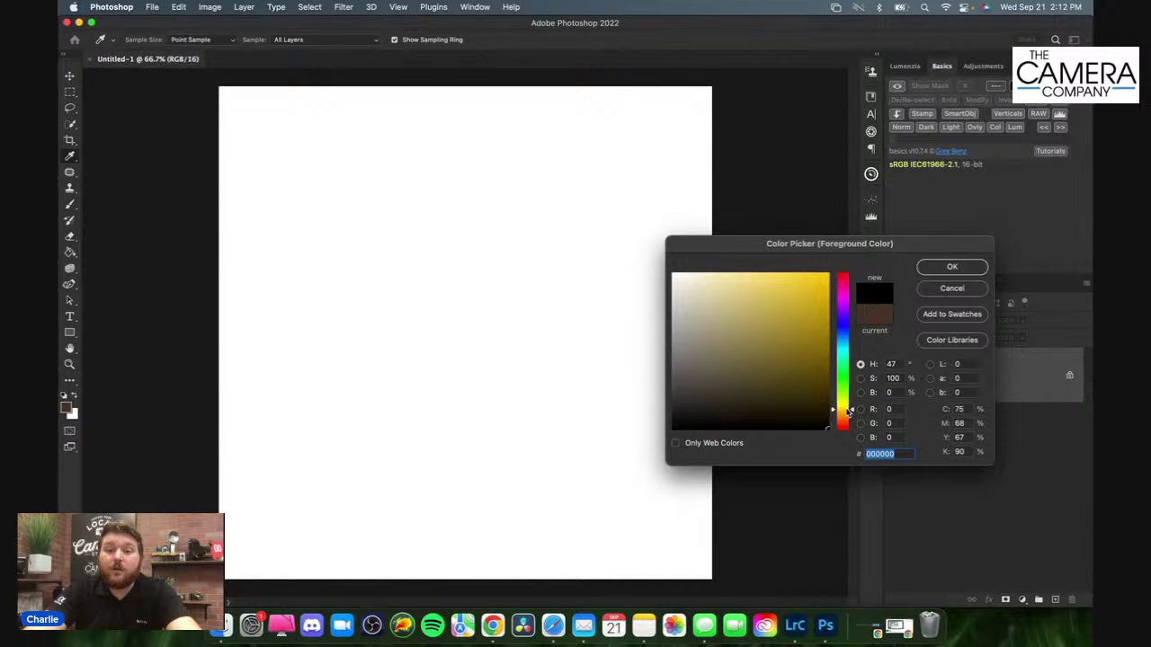
Step: Try painting a smiley face with two vertical eyes and a curved mouth on the Background layer, and undo the strokes
{"action": "left_click_drag", "start_coordinate": [537, 190], "coordinate": [536, 359]}
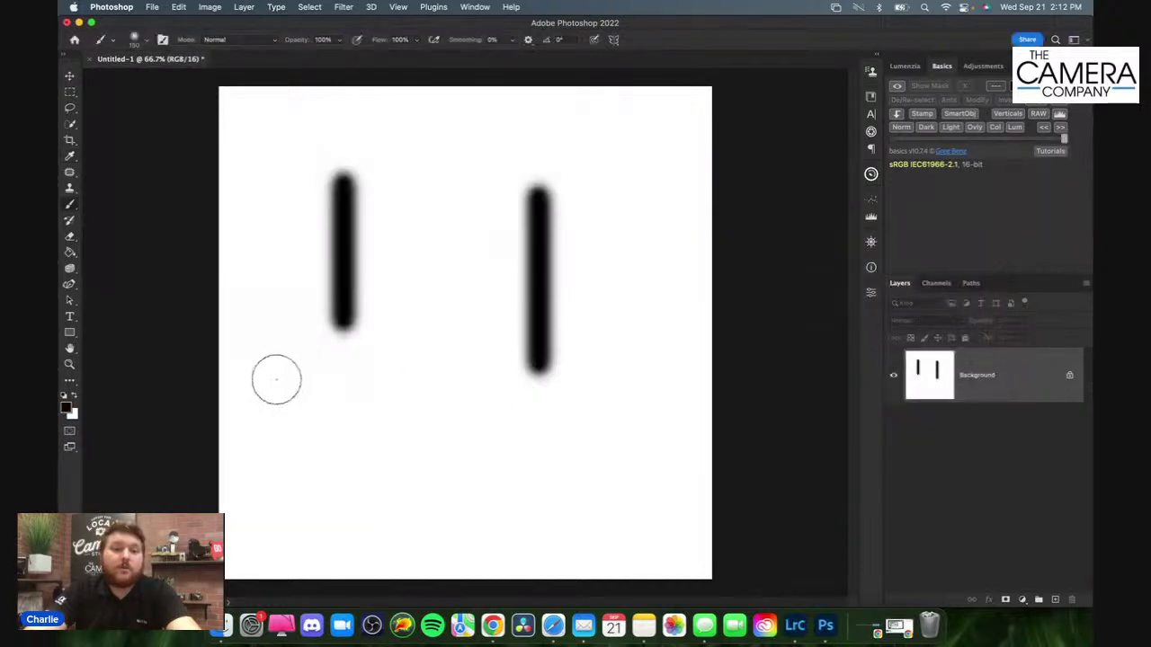
{"action": "mouse_move", "coordinate": [259, 369]}
{"action": "left_mouse_down"}
{"action": "mouse_move", "coordinate": [395, 511]}
{"action": "mouse_move", "coordinate": [648, 465]}
{"action": "mouse_move", "coordinate": [683, 403]}
{"action": "left_mouse_up"}
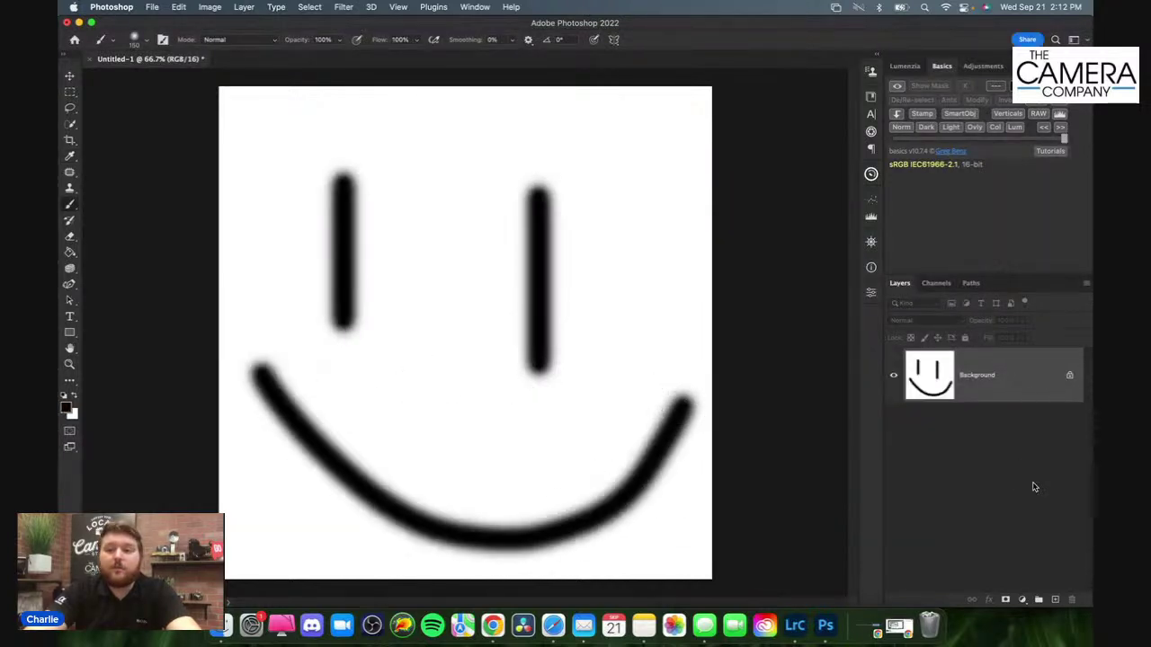
{"action": "key", "text": "super+z"}
{"action": "key", "text": "super+z"}
{"action": "key", "text": "super+z"}
{"action": "key", "text": "super+z"}
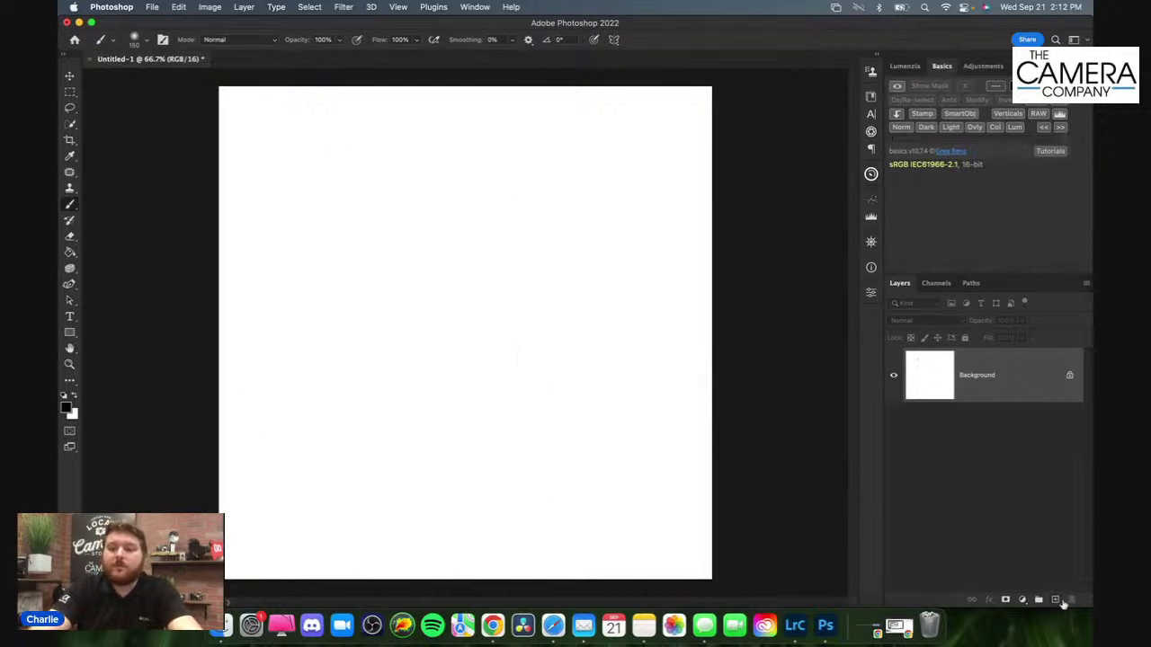
Step: Paint a black smiley face with two vertical eyes and a curved mouth on a new layer, and hide the Background layer
{"action": "left_click", "coordinate": [1055, 599]}
{"action": "left_click_drag", "start_coordinate": [376, 180], "coordinate": [376, 274]}
{"action": "left_click_drag", "start_coordinate": [532, 191], "coordinate": [533, 284]}
{"action": "mouse_move", "coordinate": [272, 340]}
{"action": "left_mouse_down"}
{"action": "mouse_move", "coordinate": [533, 477]}
{"action": "mouse_move", "coordinate": [606, 401]}
{"action": "left_mouse_up"}
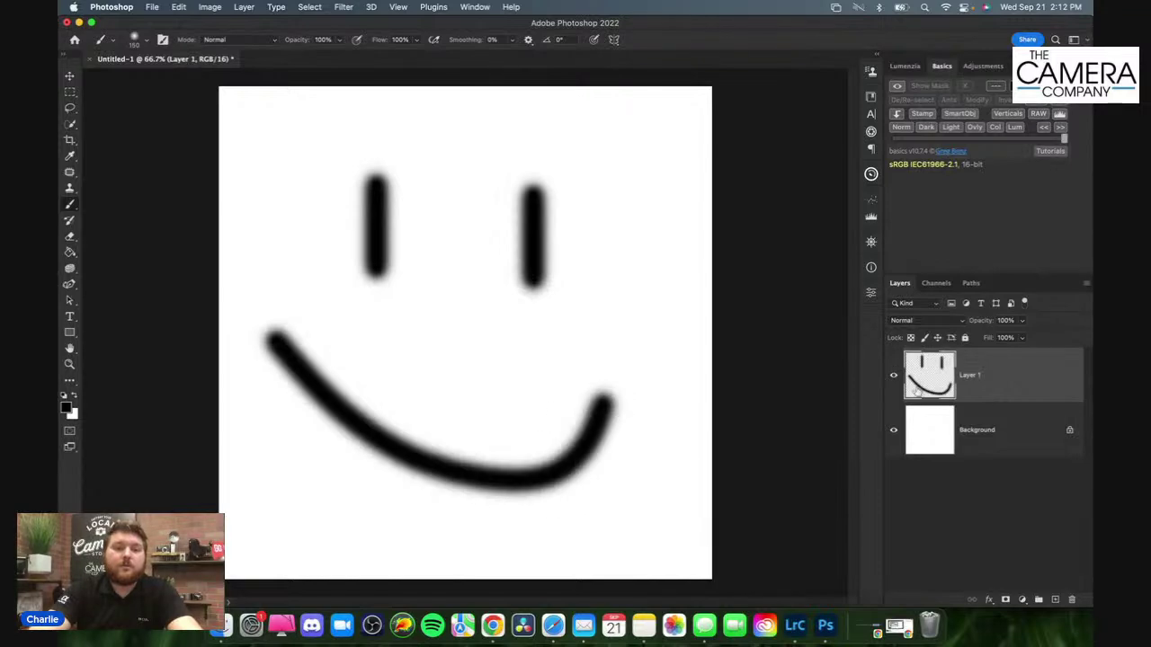
{"action": "left_click", "coordinate": [894, 432]}
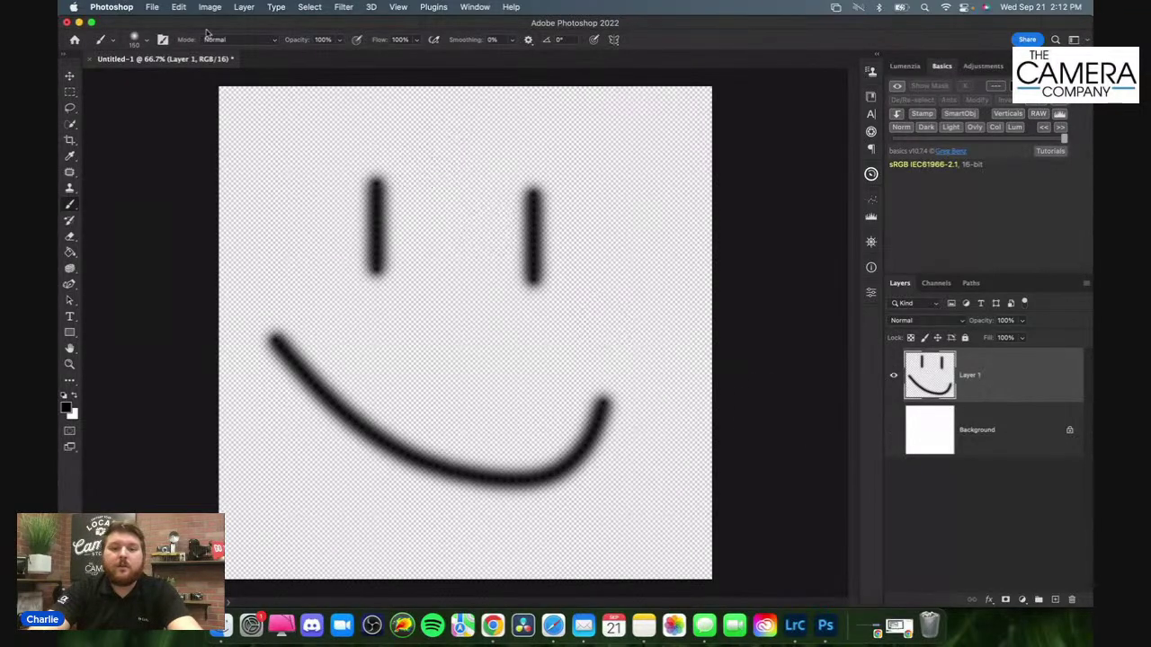
Step: Start saving a copy of the smiley document on the computer, with the Desktop folder as its location
{"action": "left_click", "coordinate": [151, 6]}
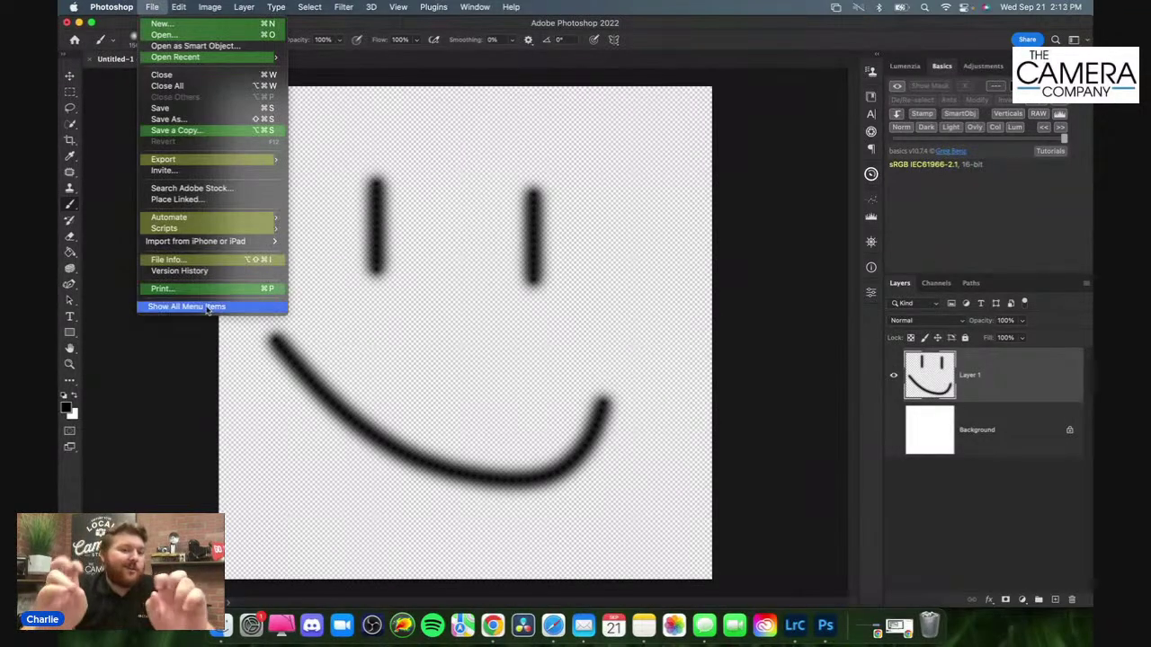
{"action": "left_click", "coordinate": [211, 132]}
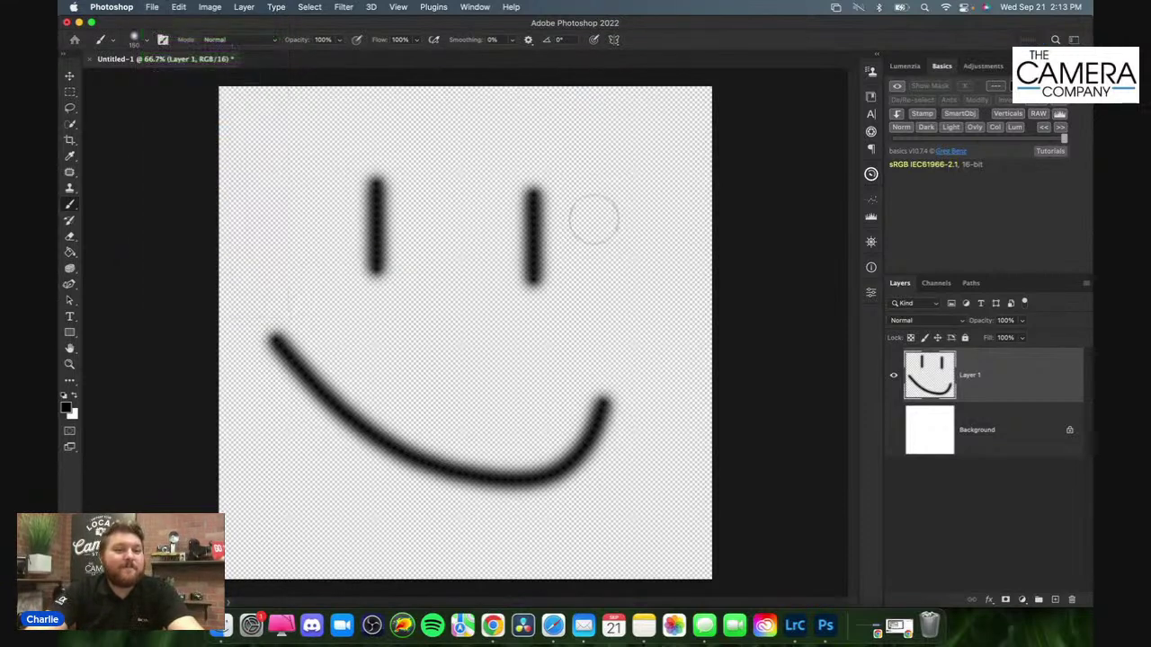
{"action": "left_click", "coordinate": [373, 474]}
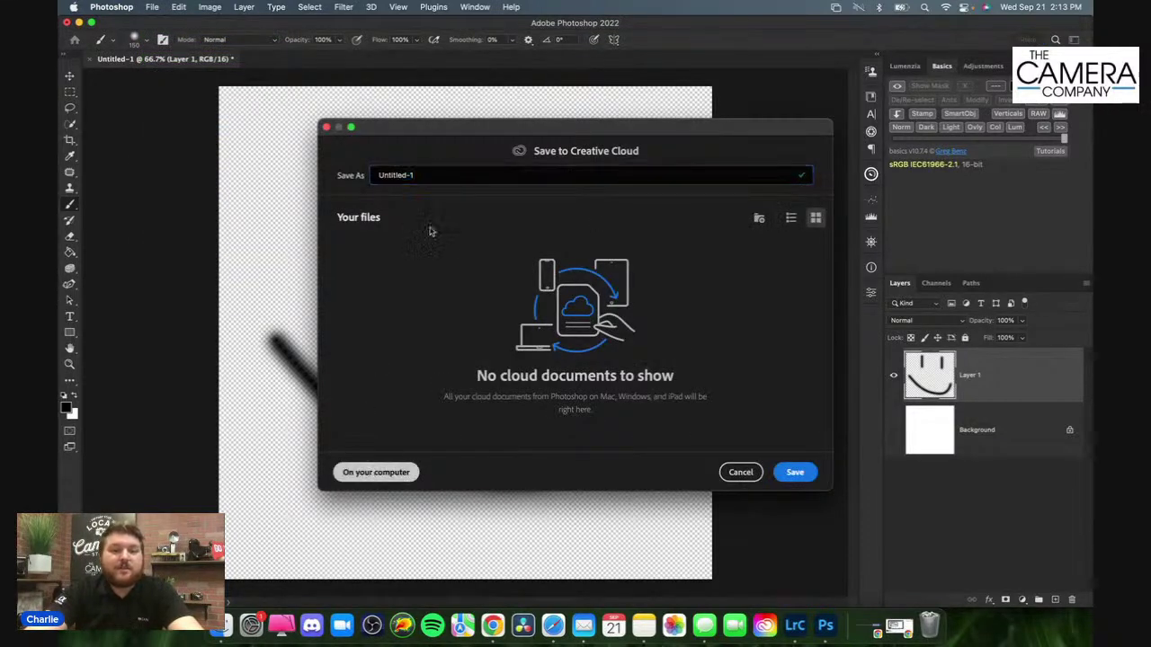
{"action": "left_click", "coordinate": [388, 156]}
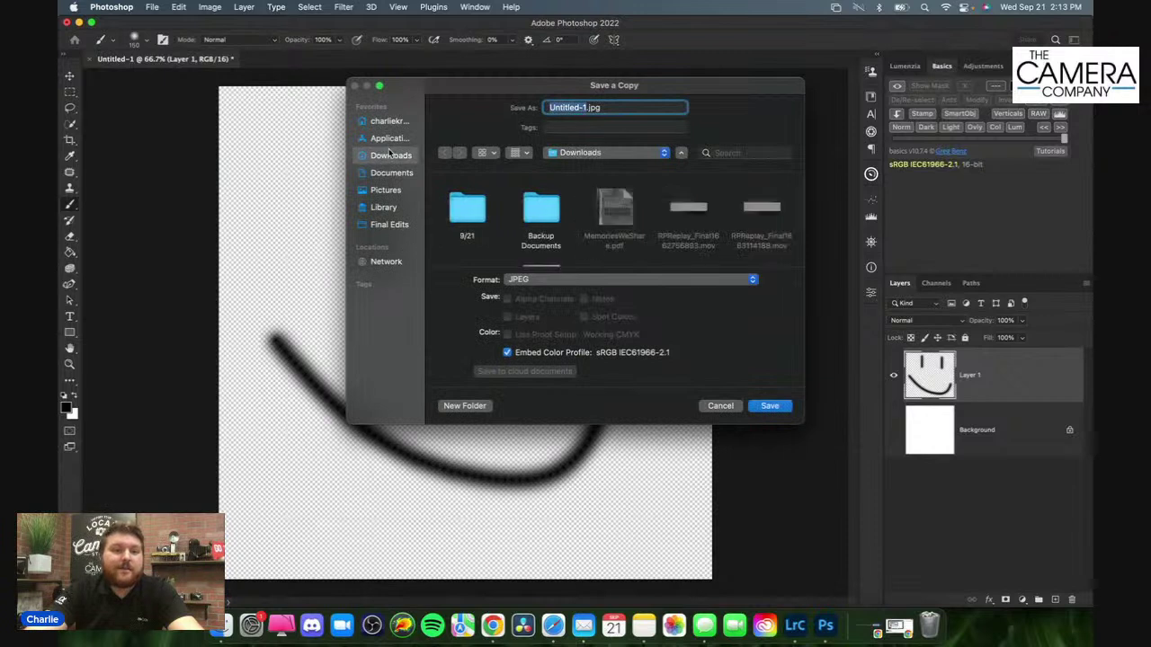
{"action": "left_click", "coordinate": [388, 120]}
{"action": "double_click", "coordinate": [616, 208]}
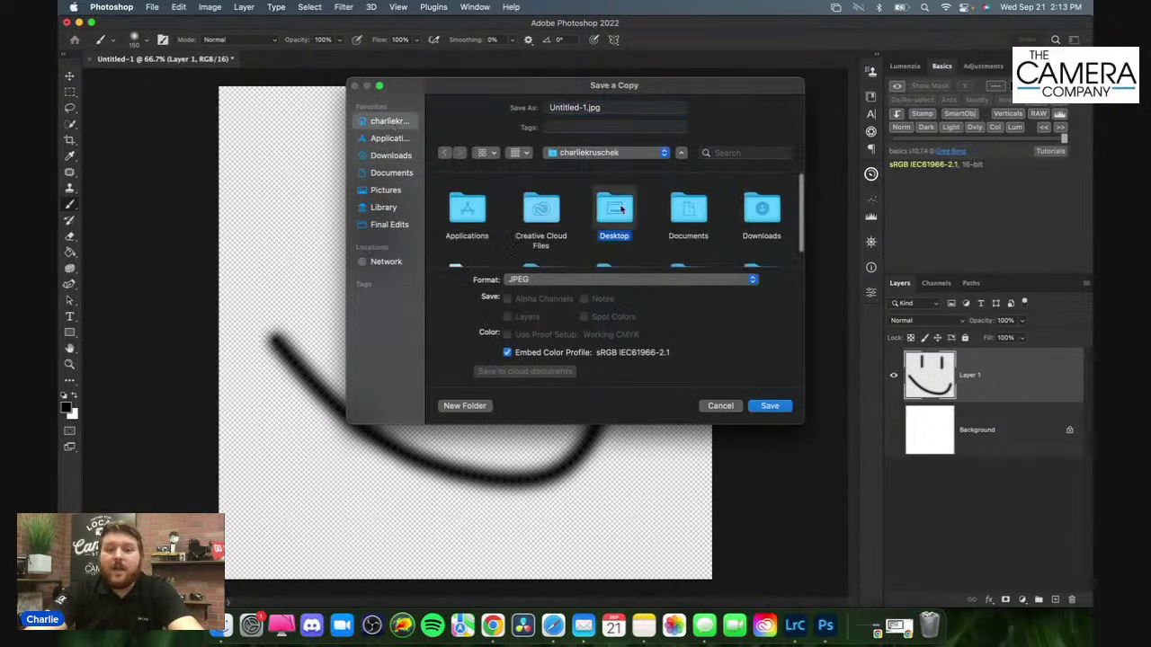
Step: Set the copy's file format to PNG and name it Smile
{"action": "left_click", "coordinate": [598, 282]}
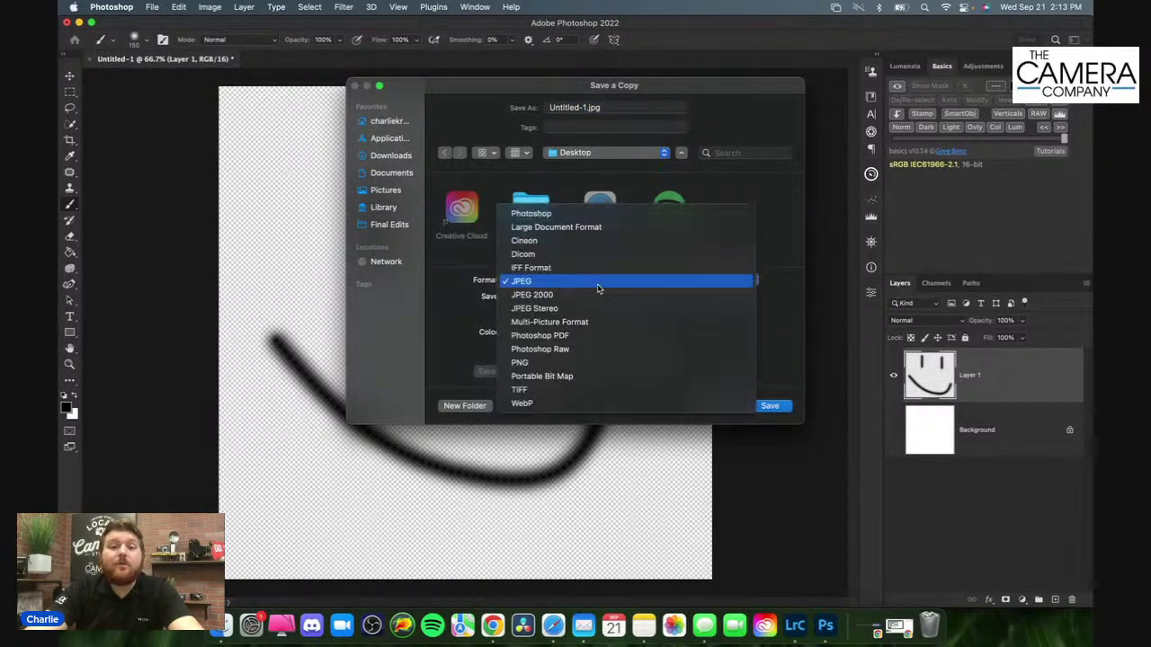
{"action": "left_click", "coordinate": [580, 362]}
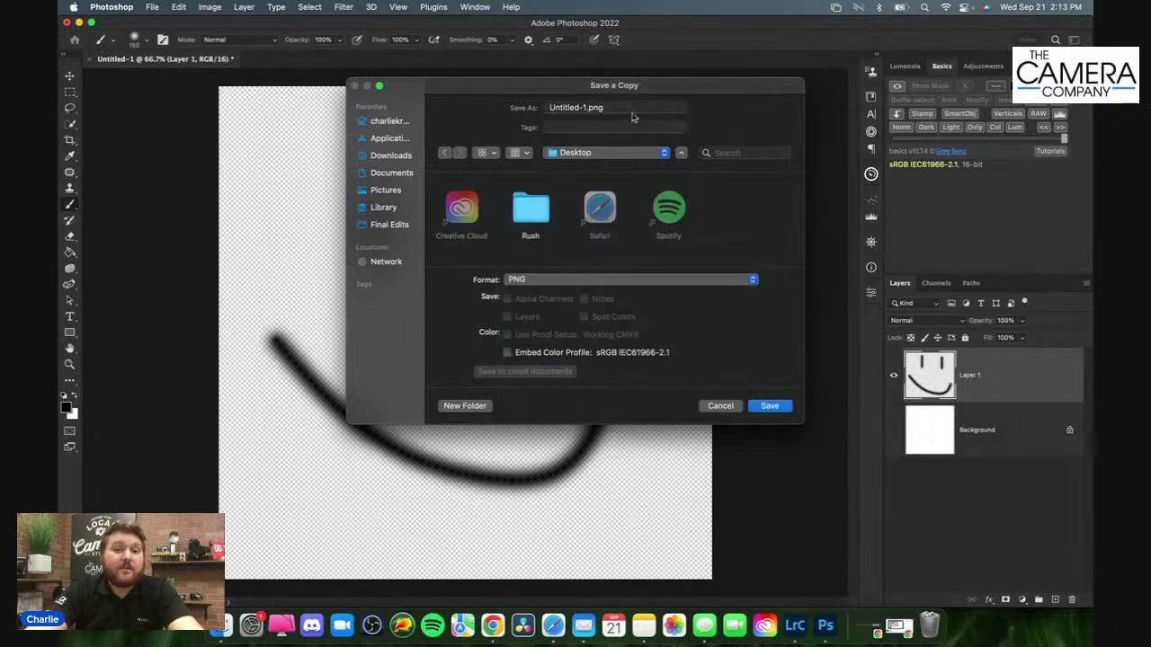
{"action": "left_click", "coordinate": [633, 109]}
{"action": "type", "text": "Smile"}
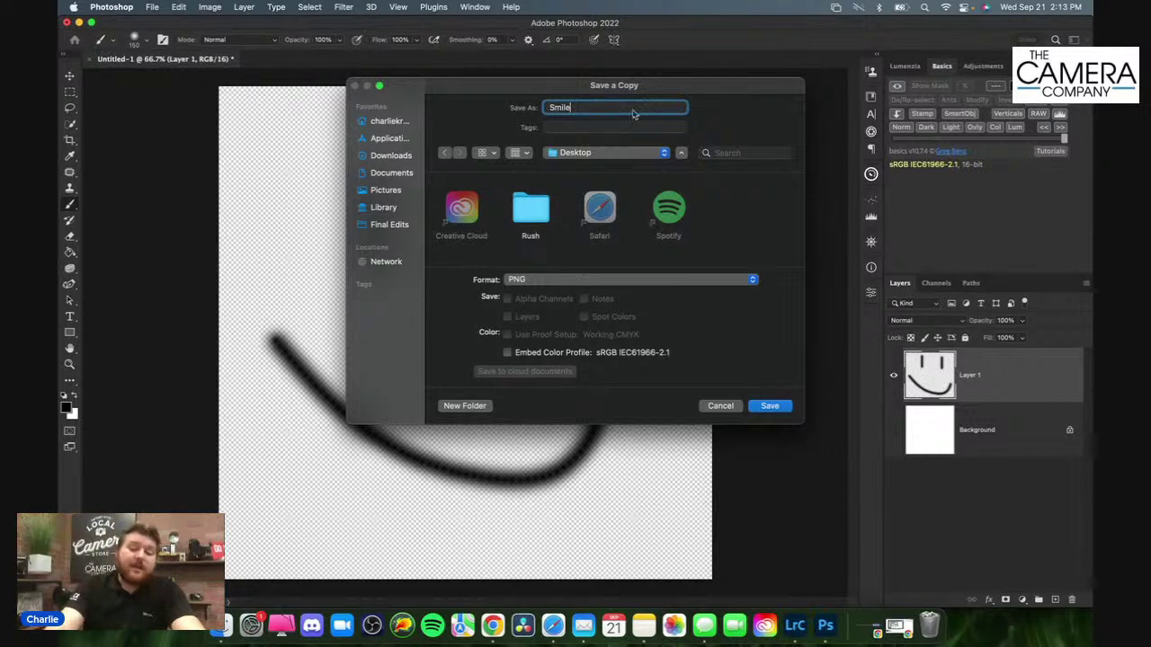
Step: Finish saving the Smile PNG copy, and switch to Lightroom Classic to open the Watermark Editor from the export settings
{"action": "key", "text": "Return"}
{"action": "key", "text": "Return"}
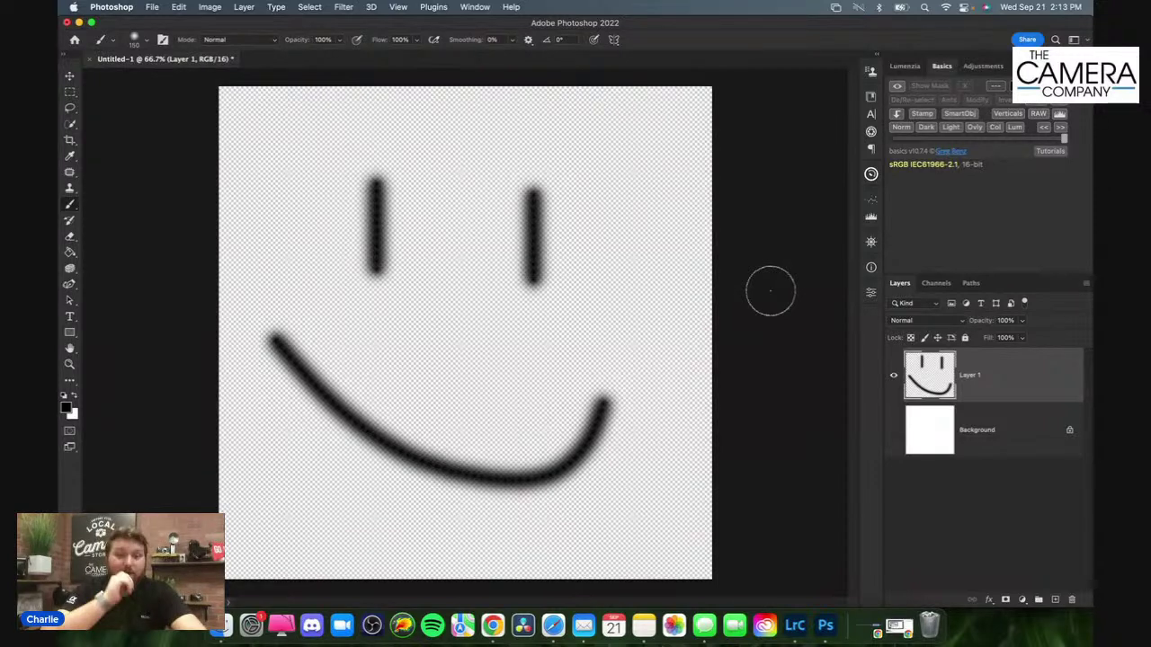
{"action": "left_click", "coordinate": [800, 634]}
{"action": "left_click", "coordinate": [607, 360]}
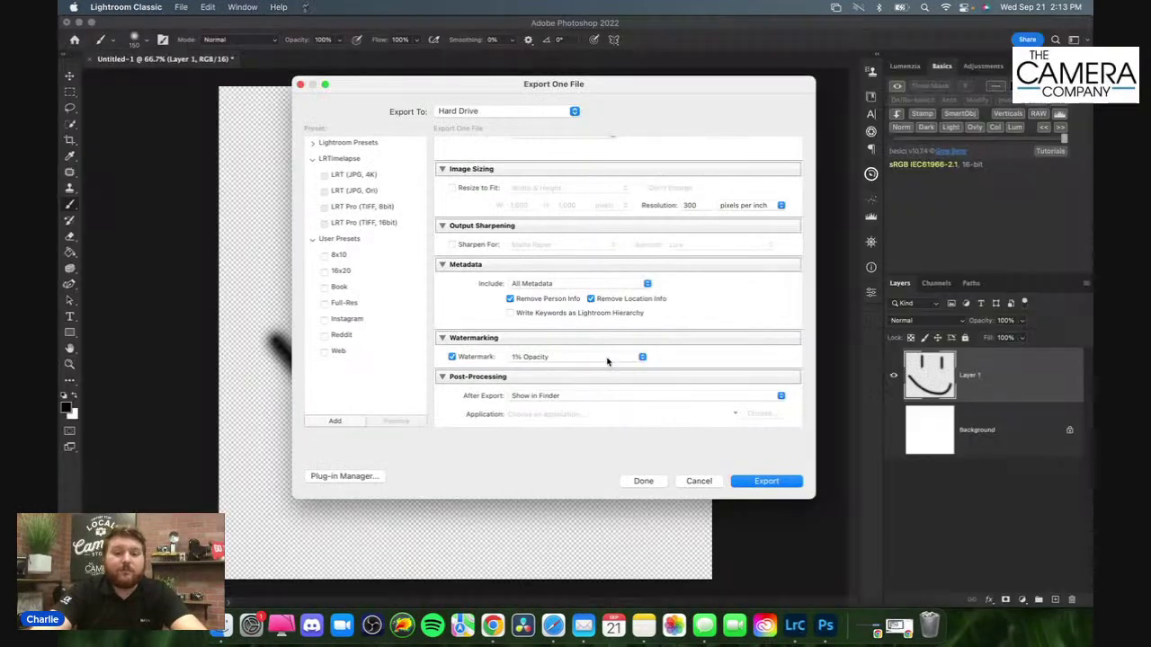
{"action": "left_click", "coordinate": [560, 529]}
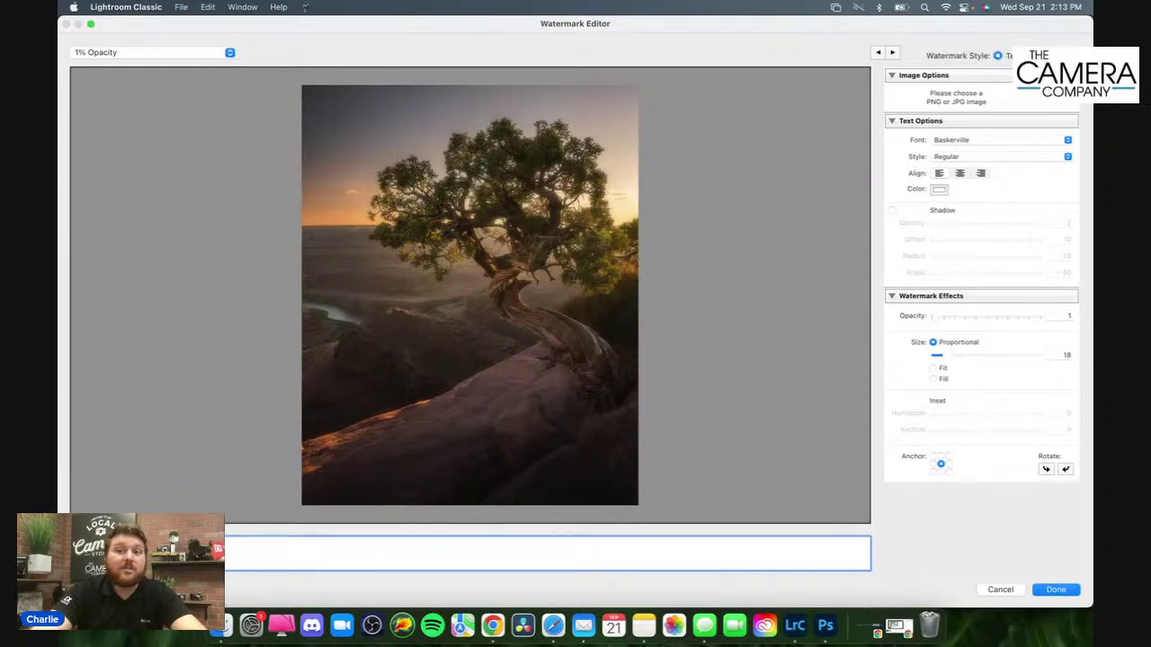
Step: Set the watermark style to graphic and load Smile.png from the Desktop as the watermark image
{"action": "left_click", "coordinate": [1034, 55]}
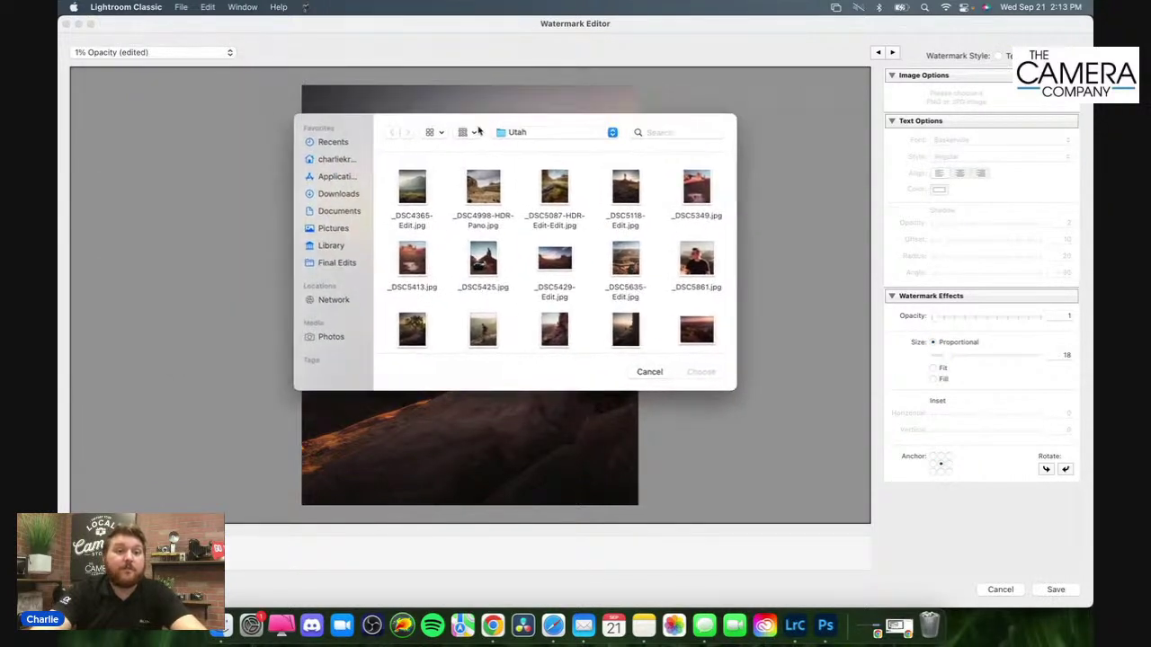
{"action": "left_click", "coordinate": [341, 162]}
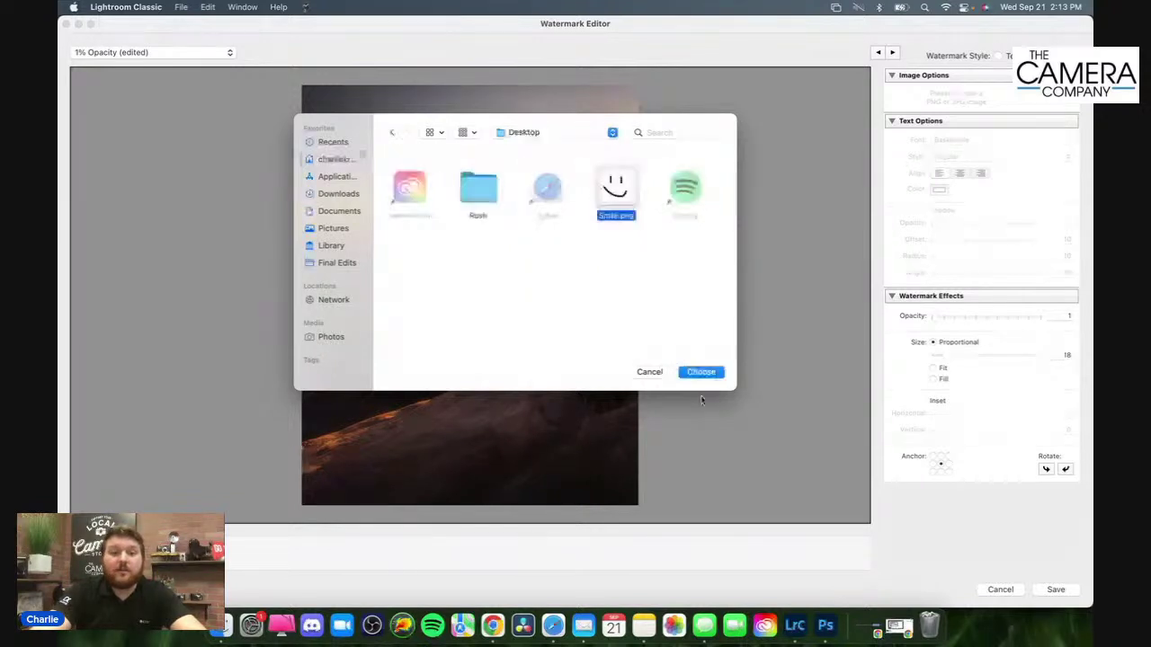
{"action": "left_click", "coordinate": [701, 371]}
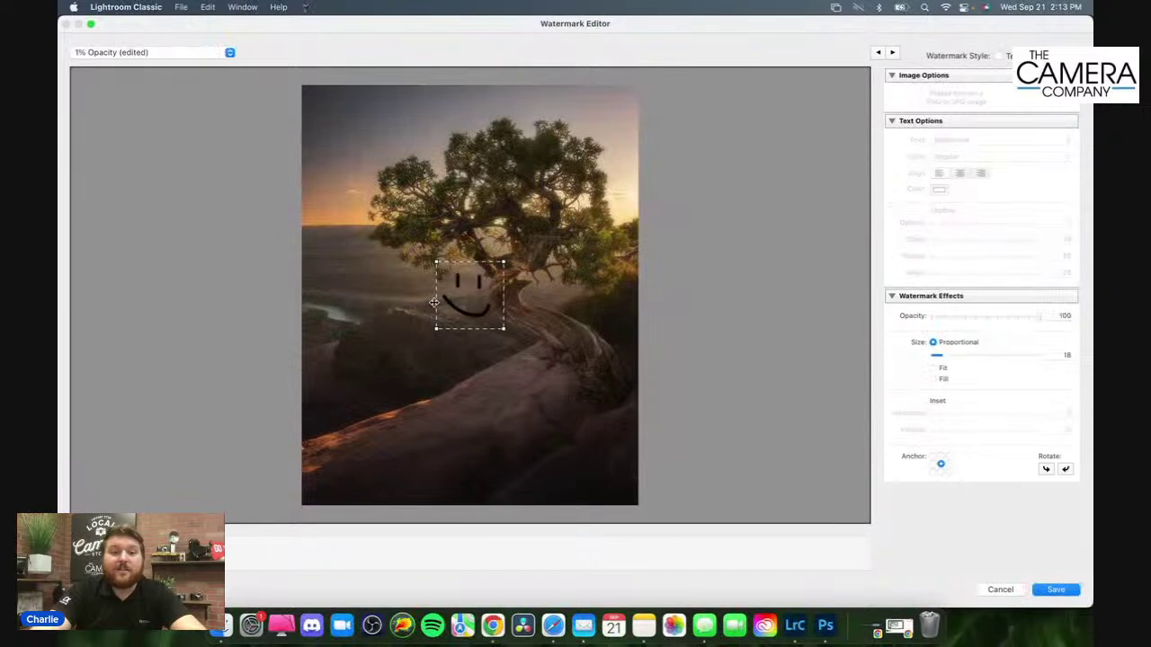
Step: Set the smiley watermark's proportional size to 16, and try the Fill and Fit sizing options
{"action": "mouse_move", "coordinate": [940, 358]}
{"action": "left_mouse_down"}
{"action": "mouse_move", "coordinate": [1035, 363]}
{"action": "mouse_move", "coordinate": [902, 375]}
{"action": "mouse_move", "coordinate": [949, 378]}
{"action": "left_mouse_up"}
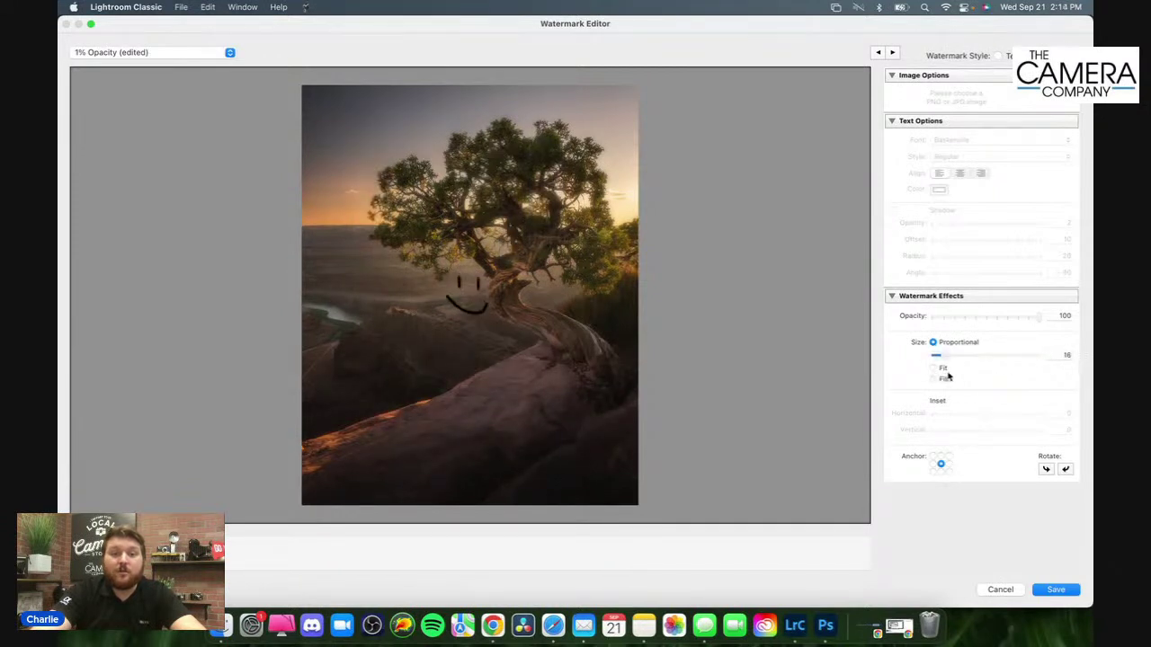
{"action": "left_click", "coordinate": [933, 378]}
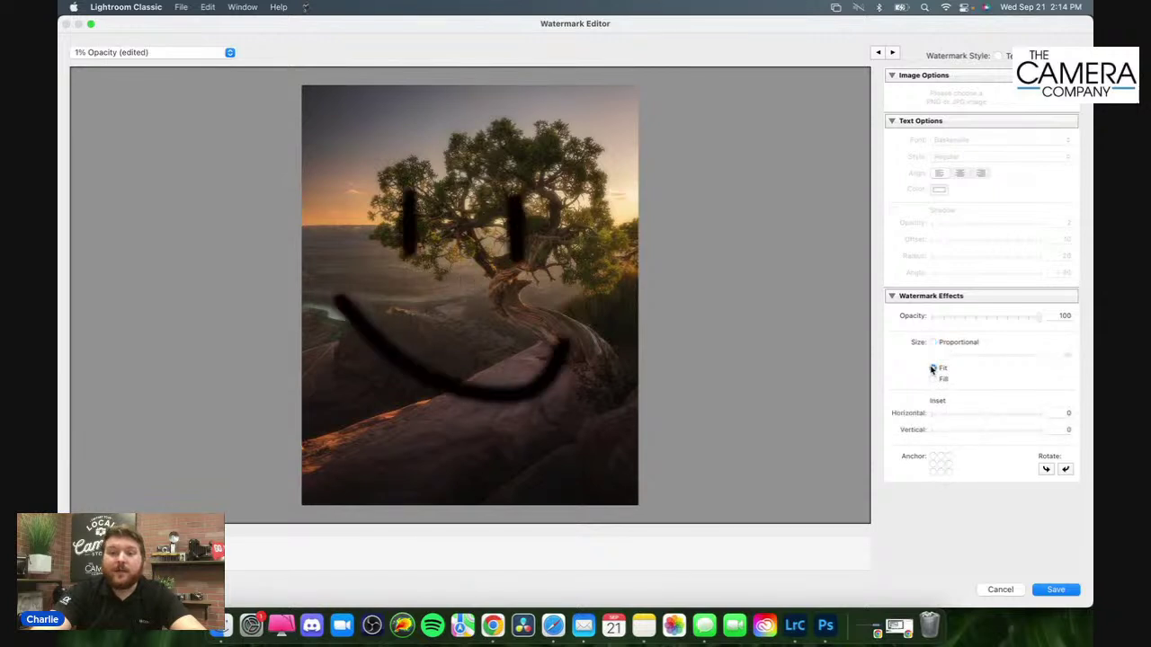
{"action": "left_click", "coordinate": [933, 368]}
Step: Restore proportional sizing and anchor the smiley in the photo's top-left corner with insets of 6 horizontally and 7 vertically
{"action": "left_click", "coordinate": [932, 341]}
{"action": "left_click", "coordinate": [932, 457]}
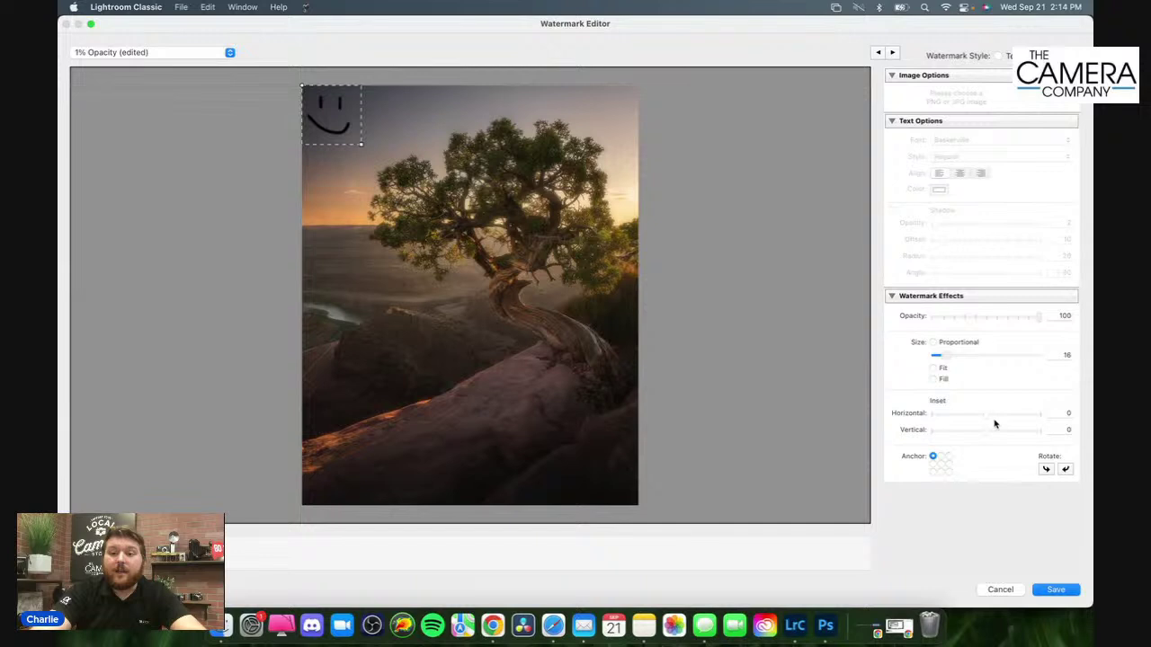
{"action": "left_click_drag", "start_coordinate": [995, 423], "coordinate": [1023, 438]}
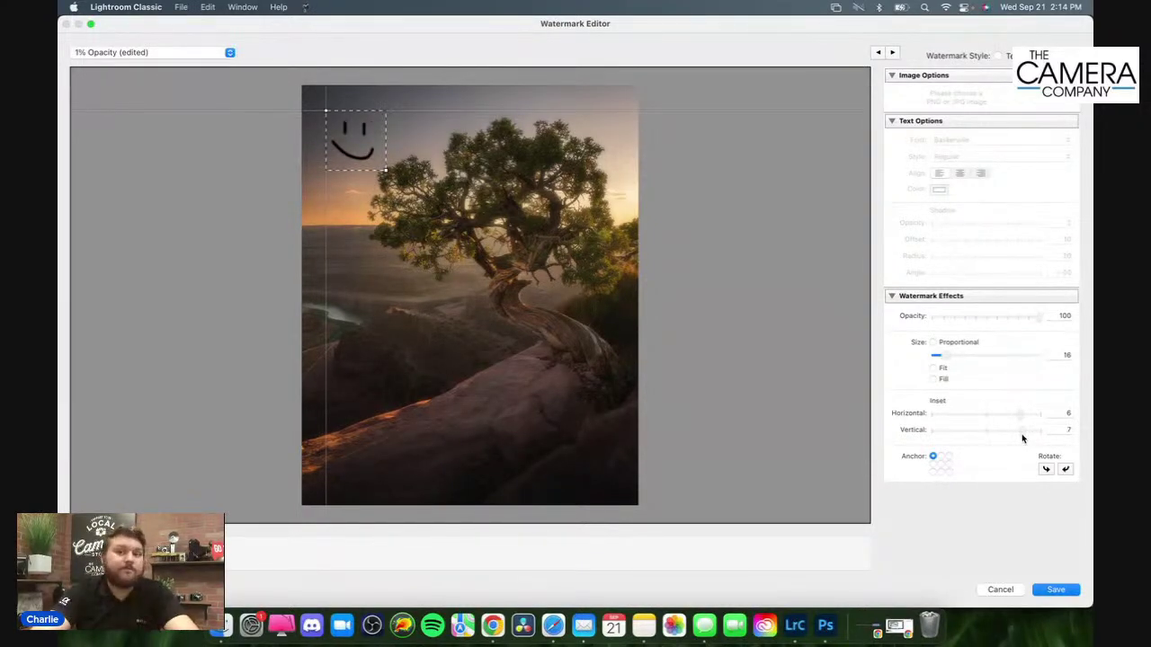
Step: Switch to Photoshop, show the Background layer, and save a JPEG copy to the Desktop as SmileJPEG at quality 12
{"action": "key", "text": "super+Tab"}
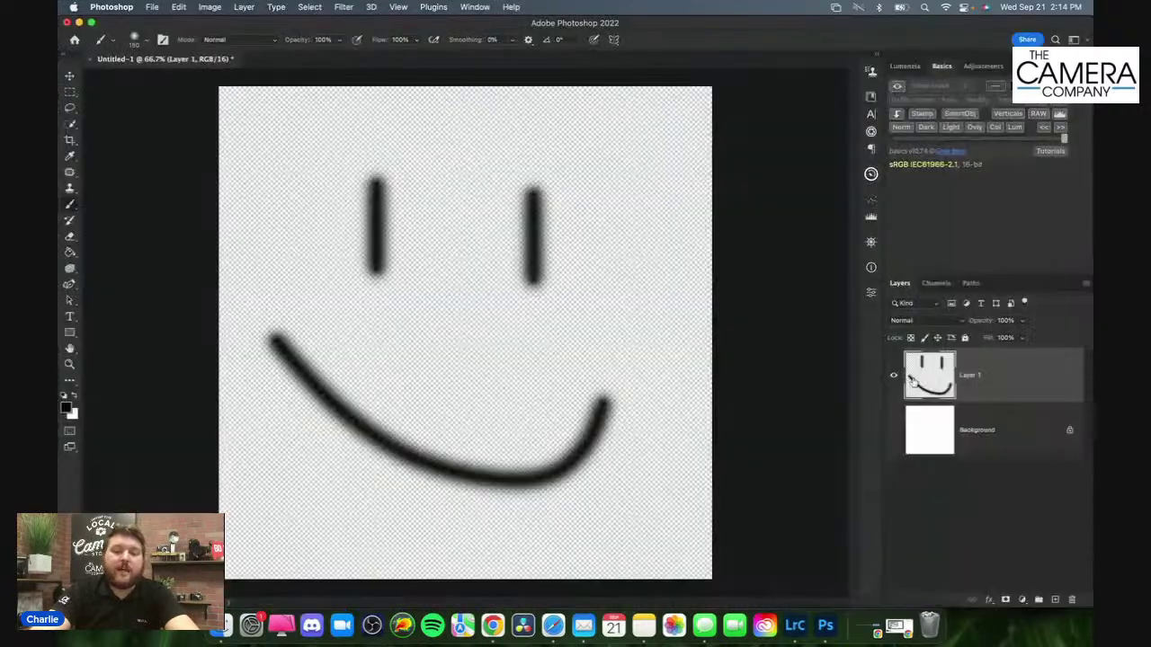
{"action": "left_click", "coordinate": [893, 429]}
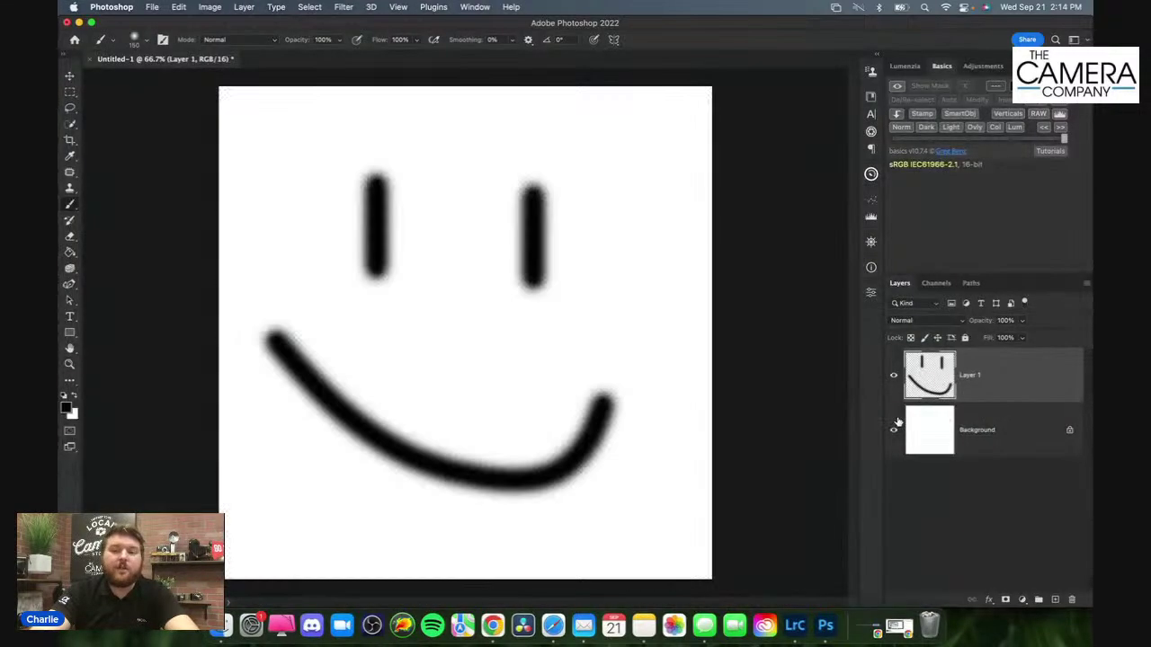
{"action": "left_click", "coordinate": [152, 7]}
{"action": "left_click", "coordinate": [221, 129]}
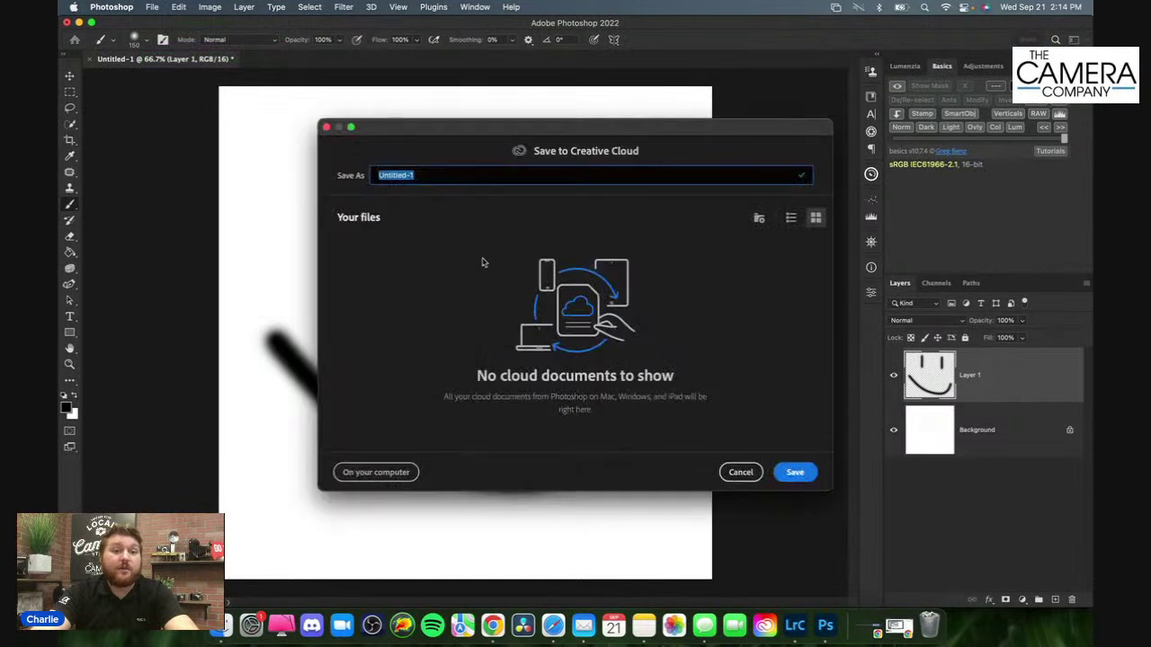
{"action": "left_click", "coordinate": [376, 473]}
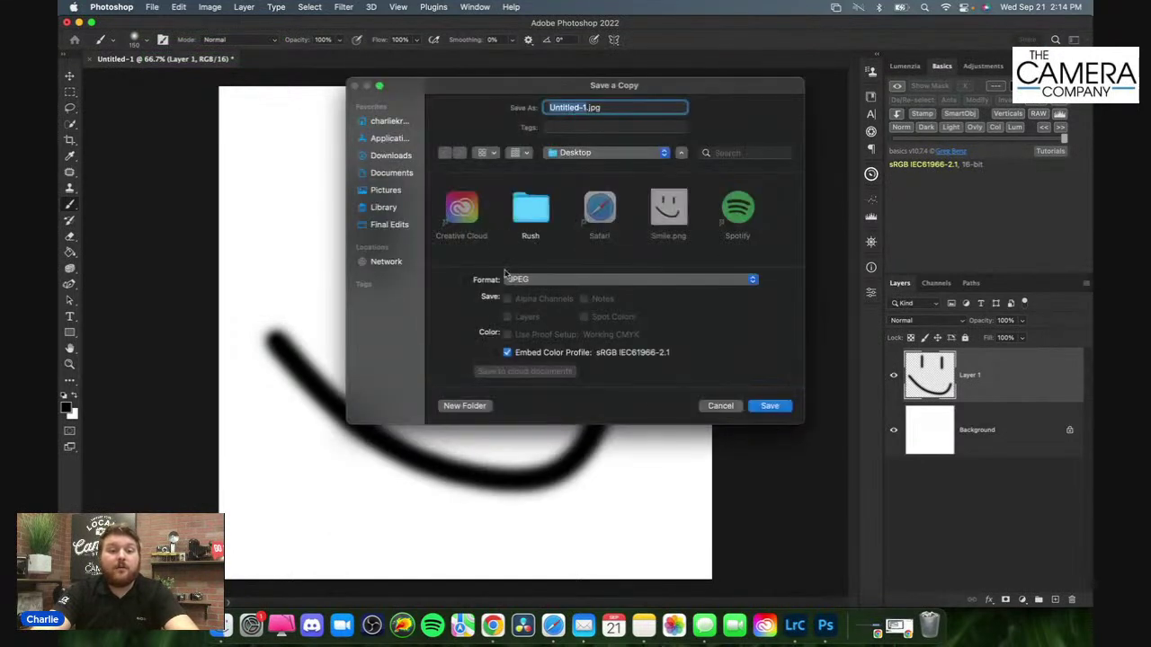
{"action": "type", "text": "SmileJPEG"}
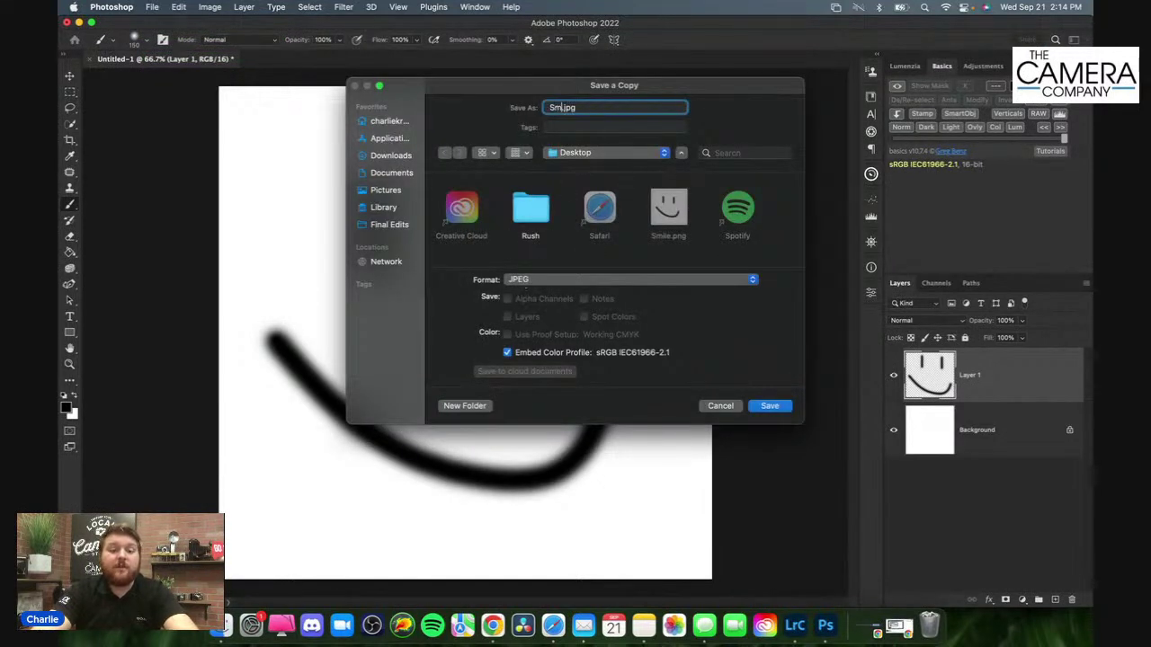
{"action": "key", "text": "Return"}
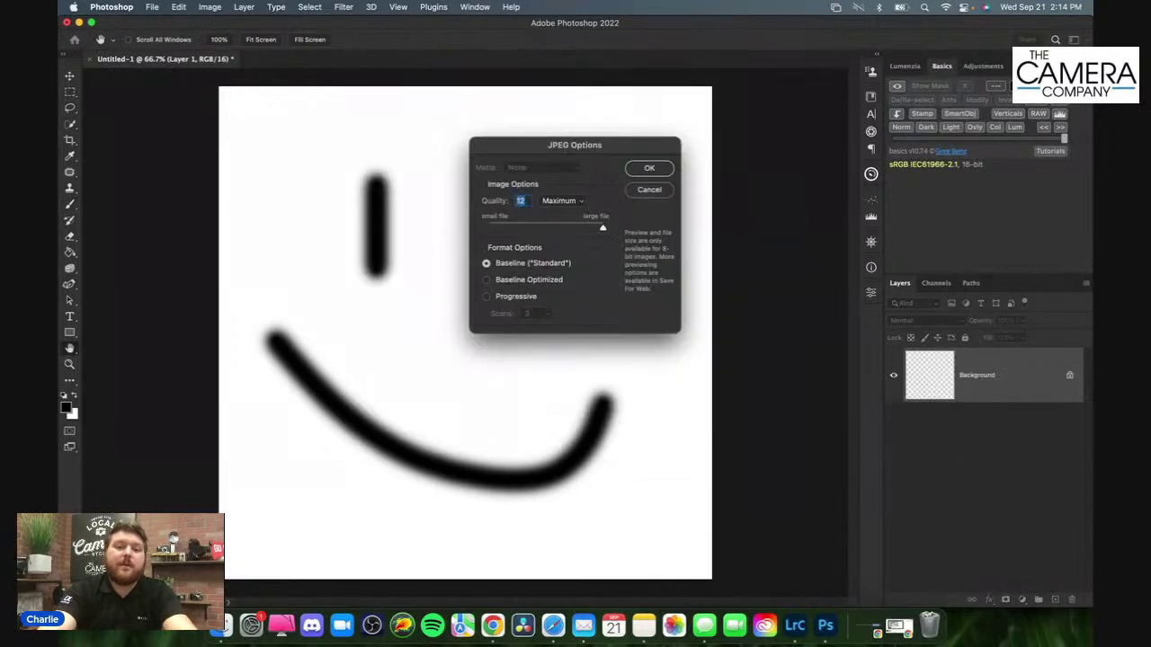
{"action": "key", "text": "Return"}
Step: Switch to Lightroom Classic, try SmileJPEG.jpg as the watermark image, and load Smile.png again in its place
{"action": "left_click", "coordinate": [795, 628]}
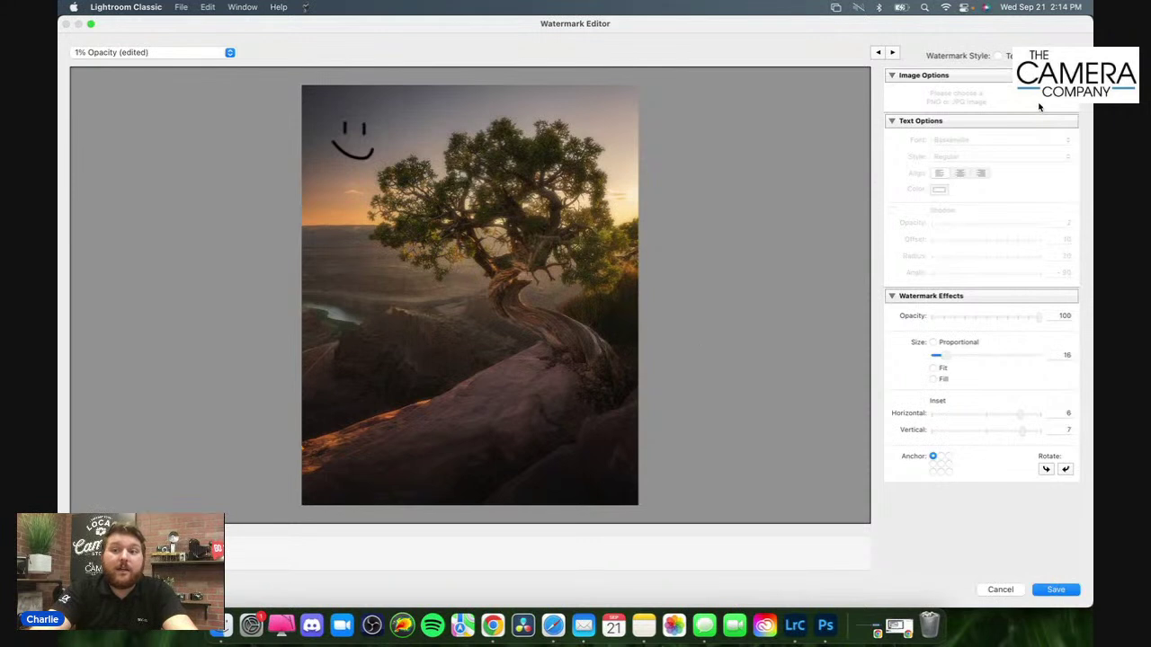
{"action": "left_click", "coordinate": [1034, 56]}
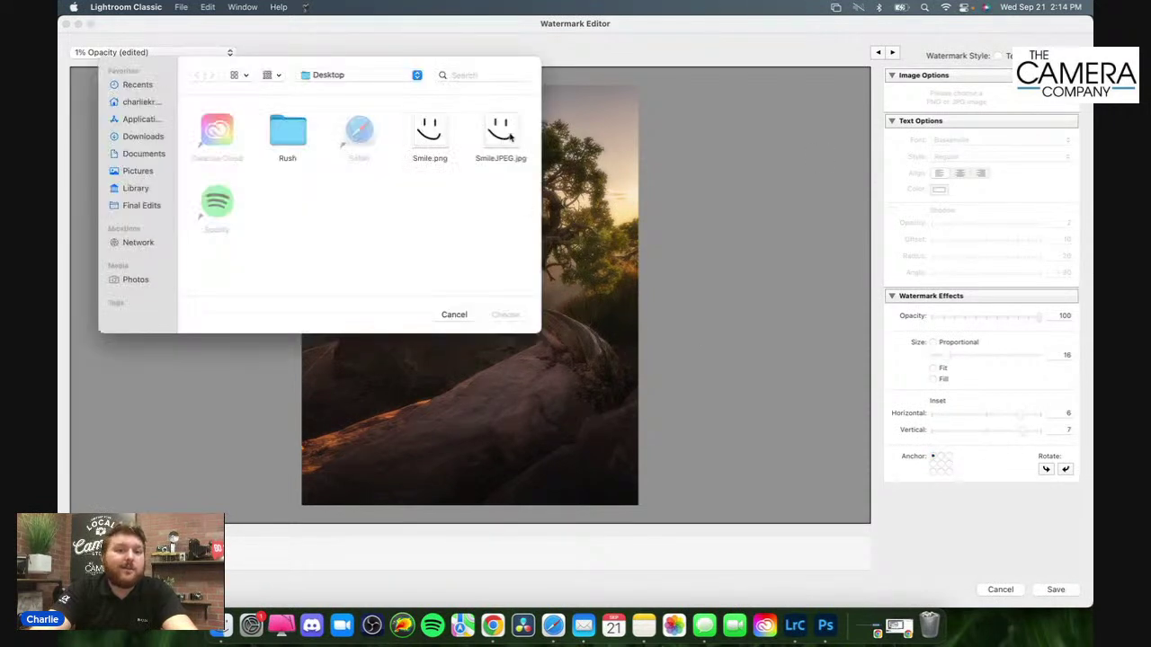
{"action": "double_click", "coordinate": [509, 135]}
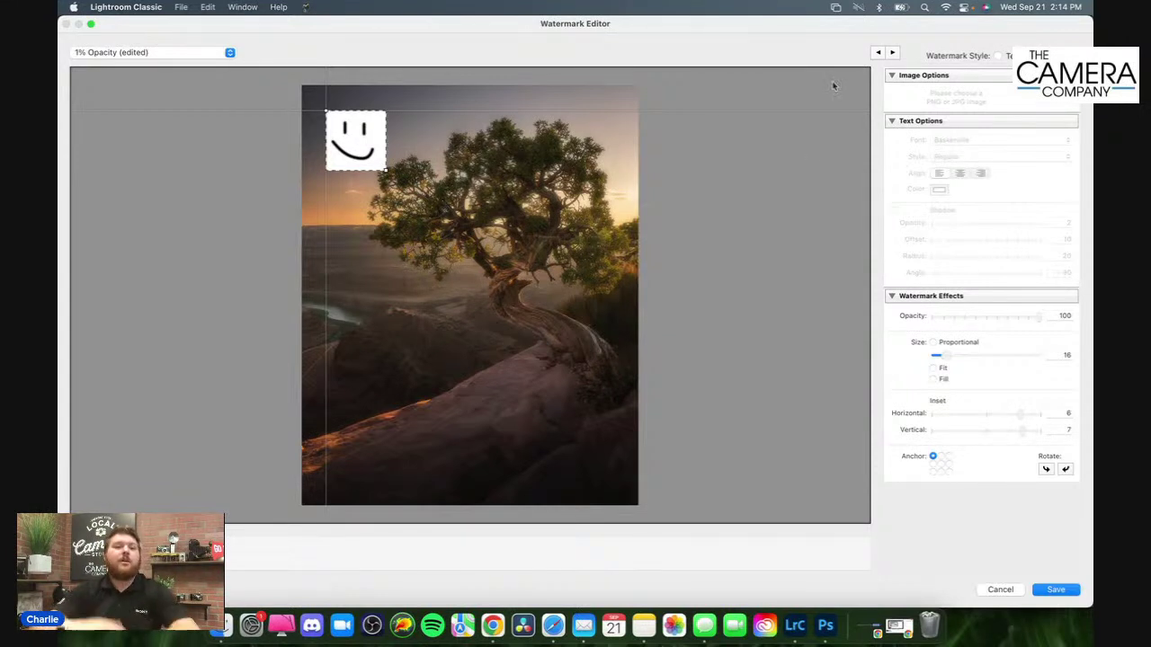
{"action": "left_click", "coordinate": [1046, 105]}
{"action": "double_click", "coordinate": [432, 142]}
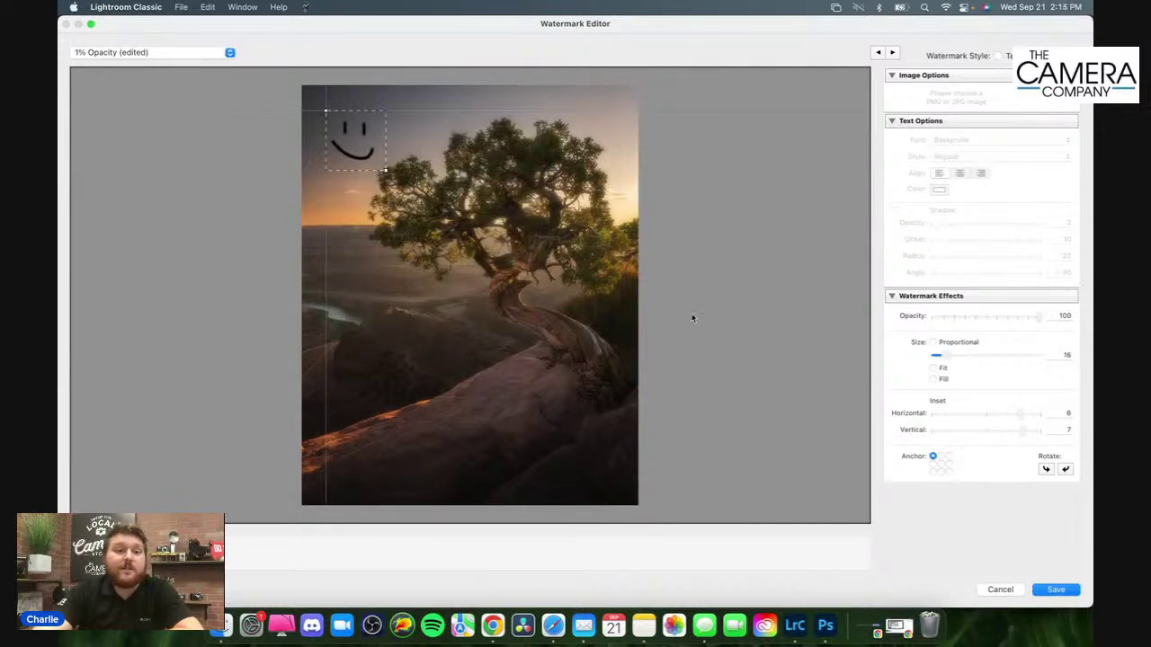
Step: Leave the Watermark Editor and export the tree photo as a JPEG with the 1% Opacity watermark
{"action": "left_click", "coordinate": [998, 56]}
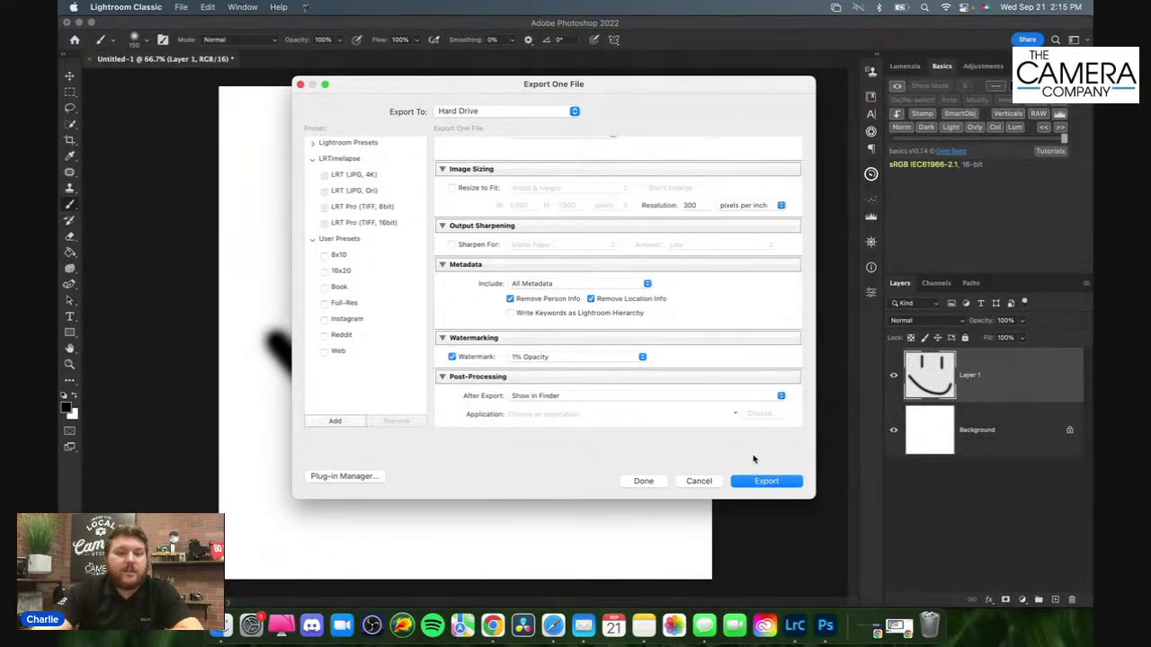
{"action": "scroll", "coordinate": [751, 413], "scroll_direction": "up", "scroll_amount": 10}
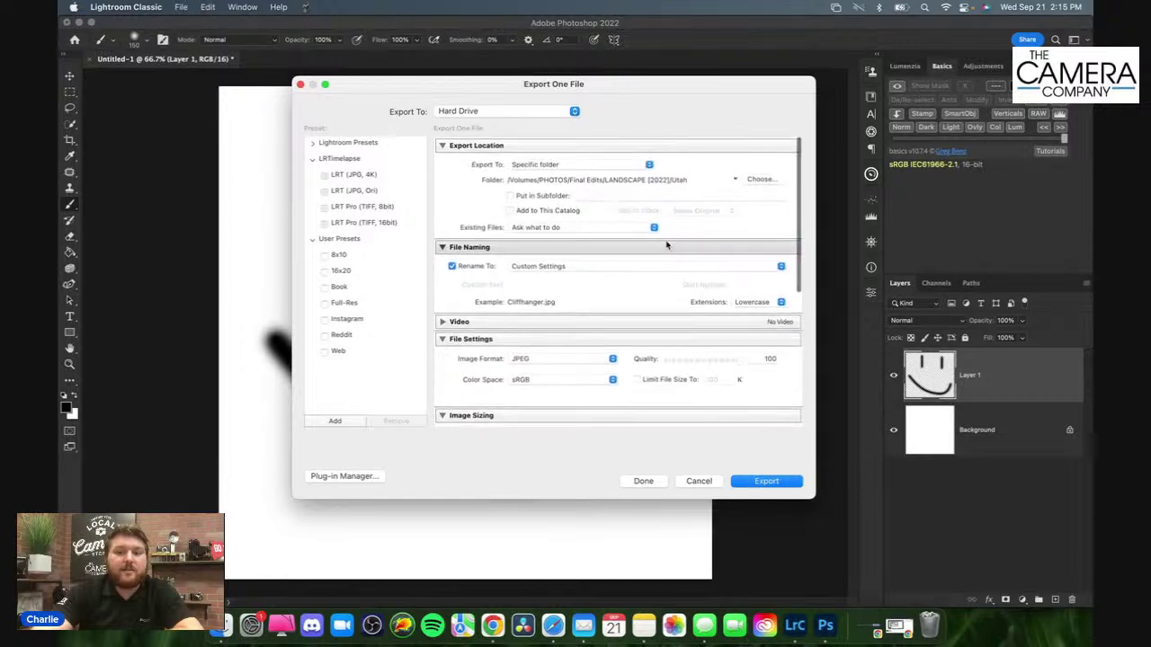
{"action": "left_click", "coordinate": [795, 484]}
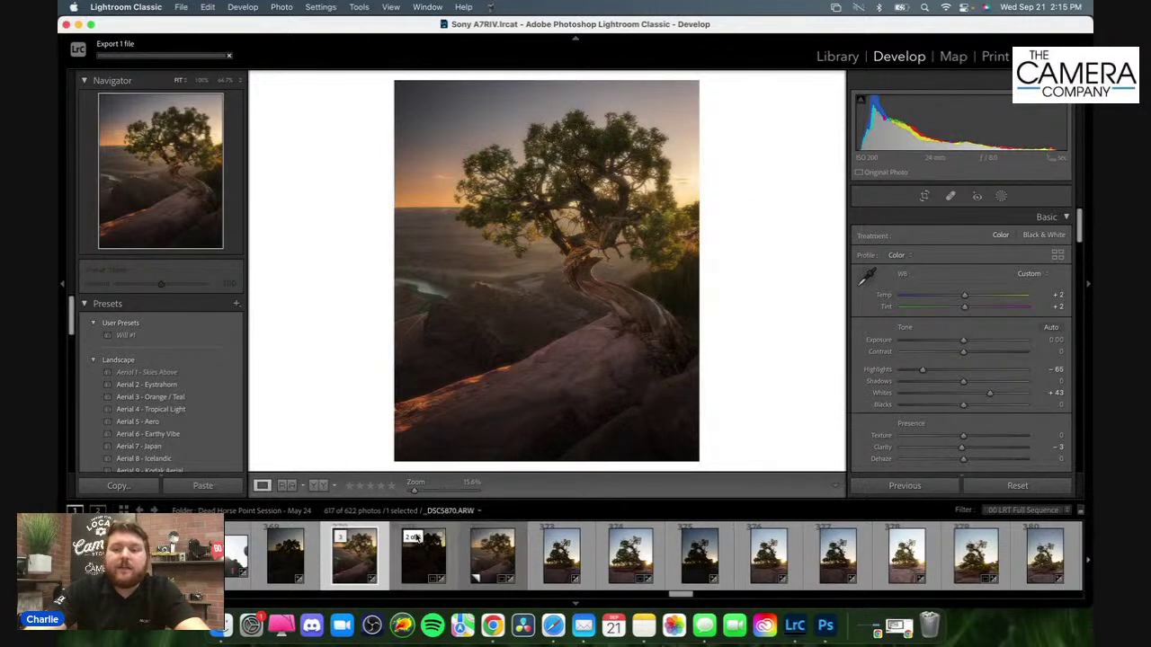
Step: Add the _DSC5898 and _DSC5986-Edit photos from the filmstrip to the tree photo selection
{"action": "left_click", "coordinate": [758, 447]}
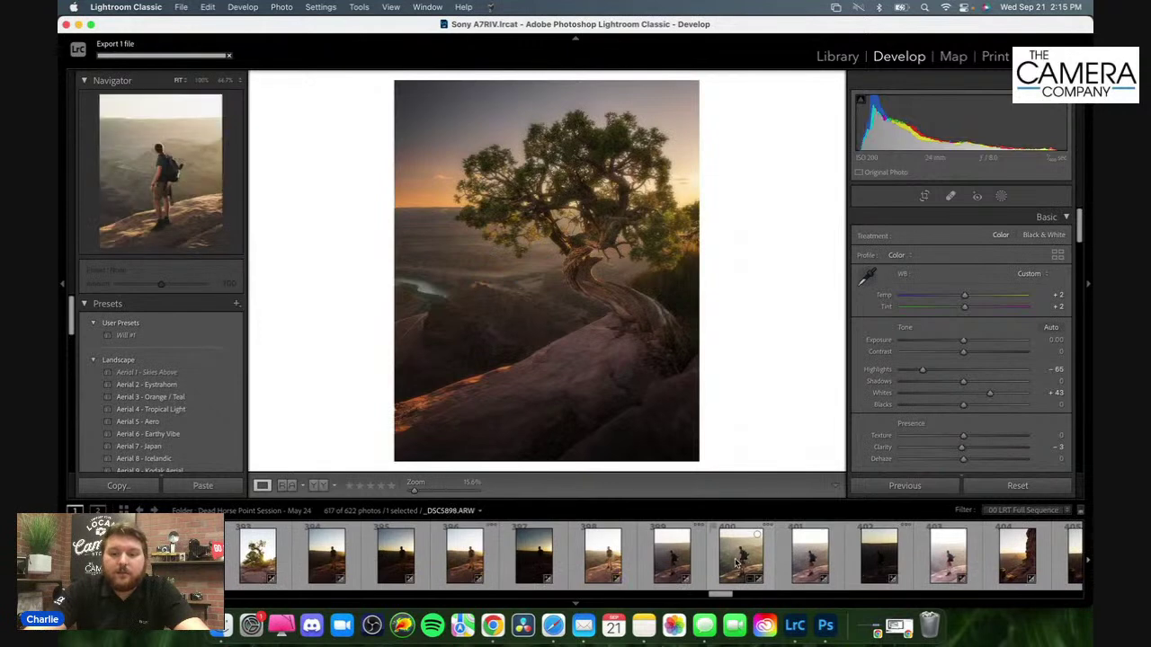
{"action": "scroll", "coordinate": [736, 563], "scroll_direction": "down", "scroll_amount": 5}
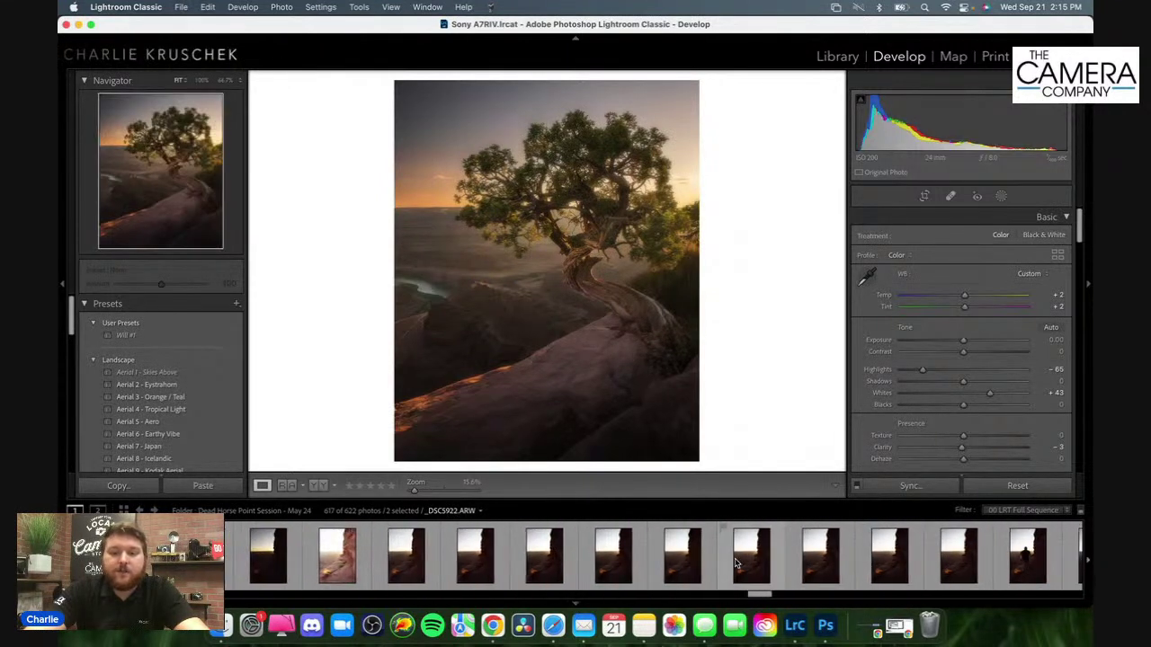
{"action": "scroll", "coordinate": [735, 563], "scroll_direction": "down", "scroll_amount": 5}
{"action": "scroll", "coordinate": [618, 559], "scroll_direction": "down", "scroll_amount": 5}
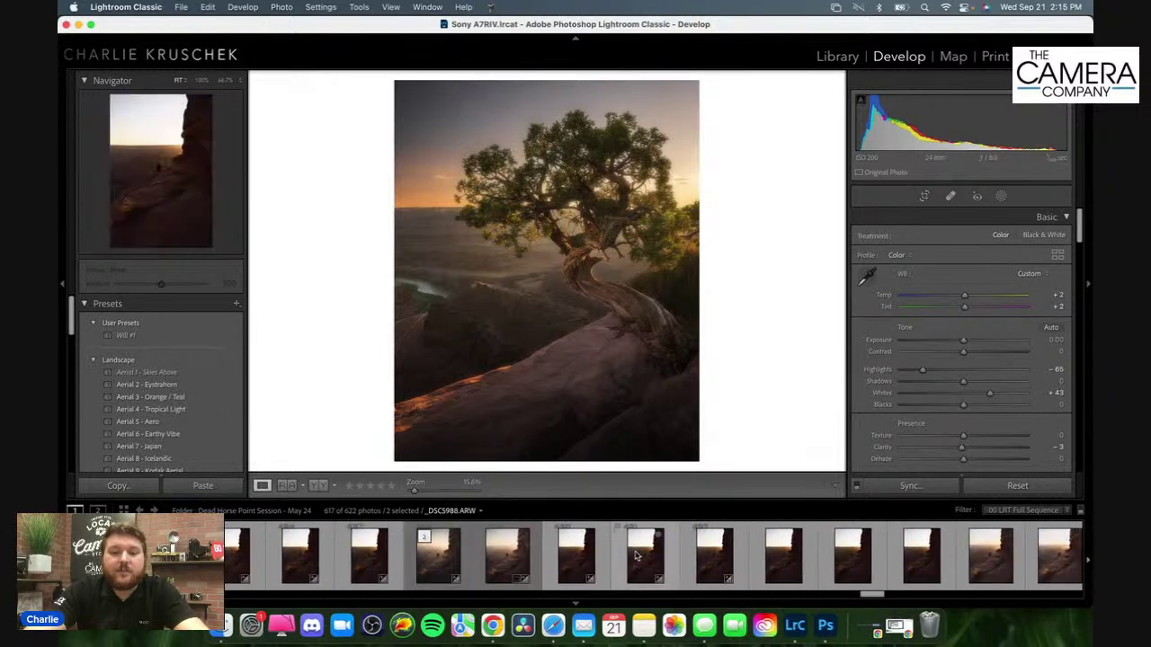
{"action": "scroll", "coordinate": [635, 556], "scroll_direction": "down", "scroll_amount": 1}
{"action": "left_click", "coordinate": [410, 565]}
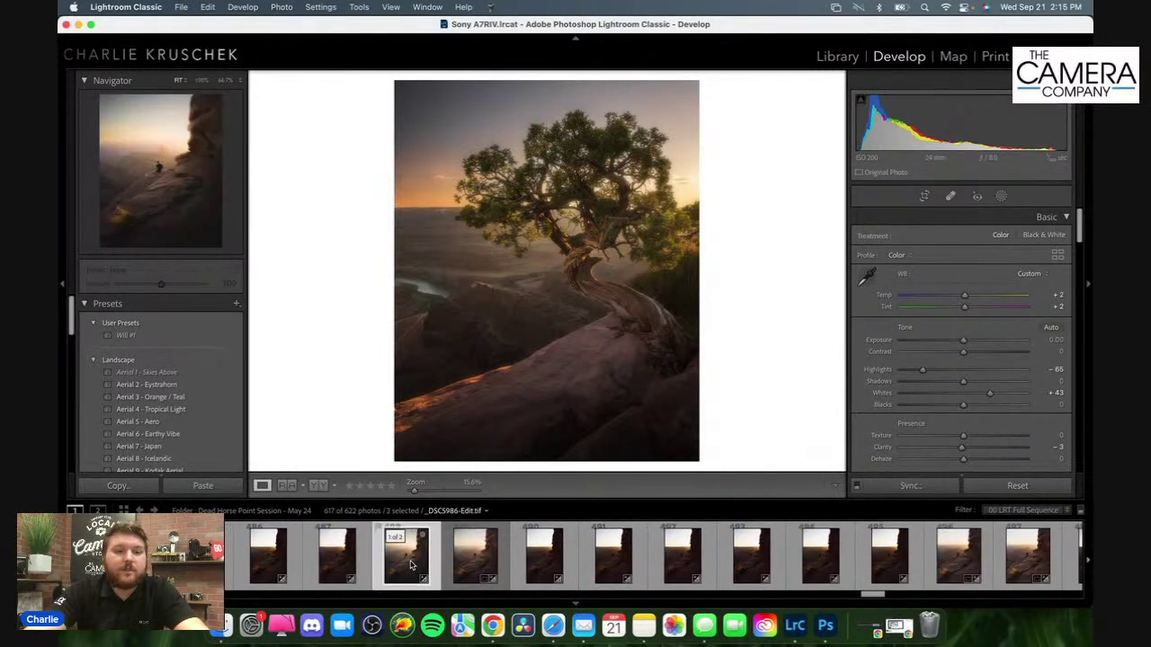
{"action": "right_click", "coordinate": [410, 565]}
{"action": "left_click", "coordinate": [410, 562]}
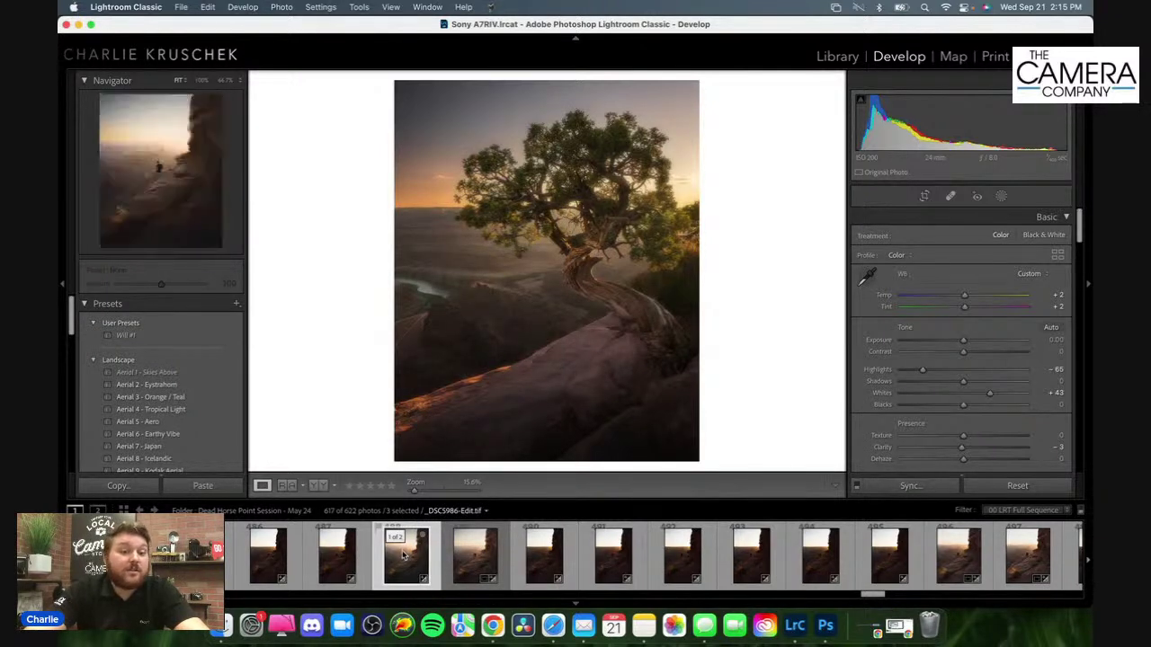
Step: Open the export settings for the three selected photos and turn off file renaming
{"action": "right_click", "coordinate": [402, 558]}
{"action": "mouse_move", "coordinate": [490, 534]}
{"action": "left_click", "coordinate": [583, 330]}
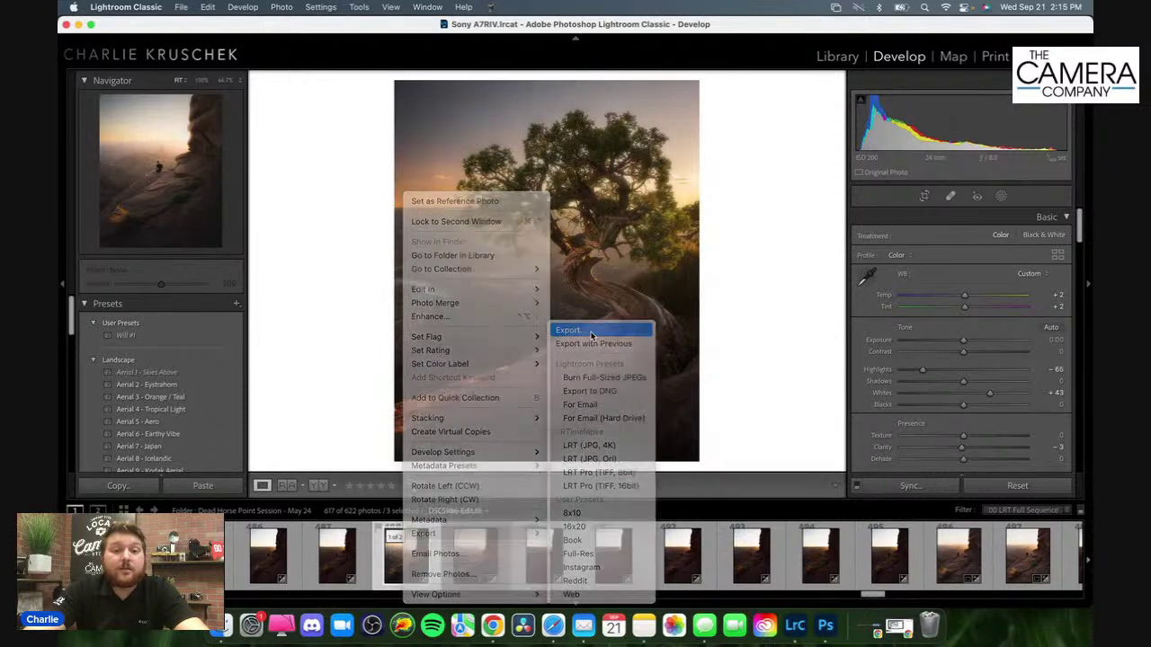
{"action": "scroll", "coordinate": [576, 296], "scroll_direction": "down", "scroll_amount": 3}
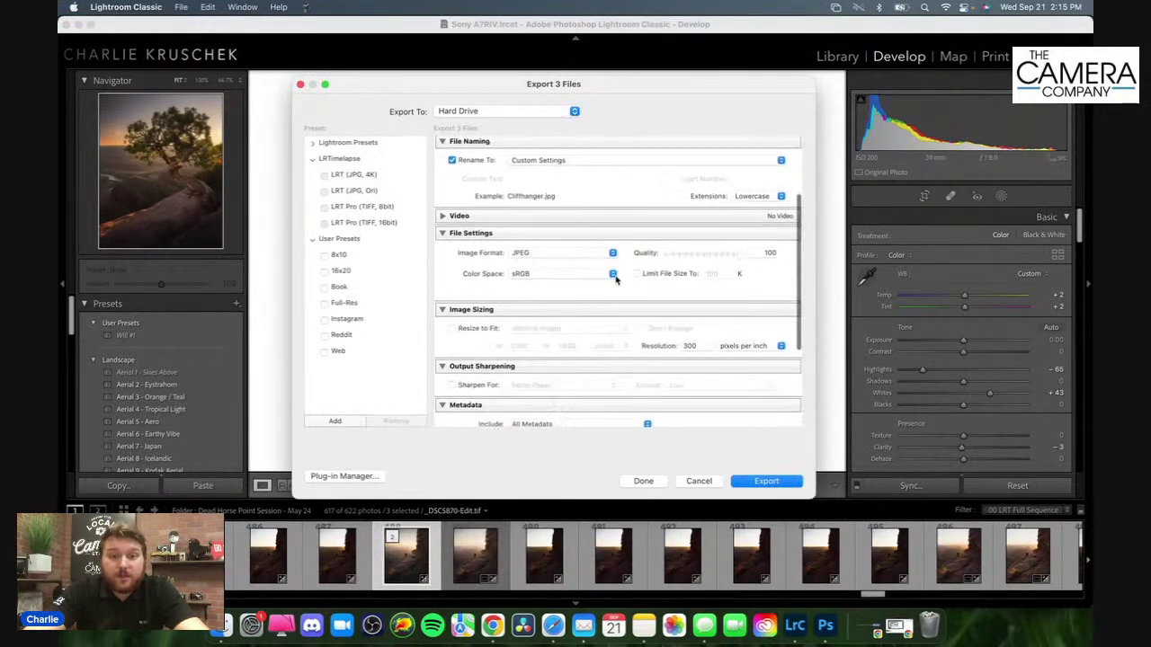
{"action": "scroll", "coordinate": [545, 254], "scroll_direction": "up", "scroll_amount": 2}
{"action": "left_click", "coordinate": [480, 219]}
{"action": "scroll", "coordinate": [651, 194], "scroll_direction": "up", "scroll_amount": 3}
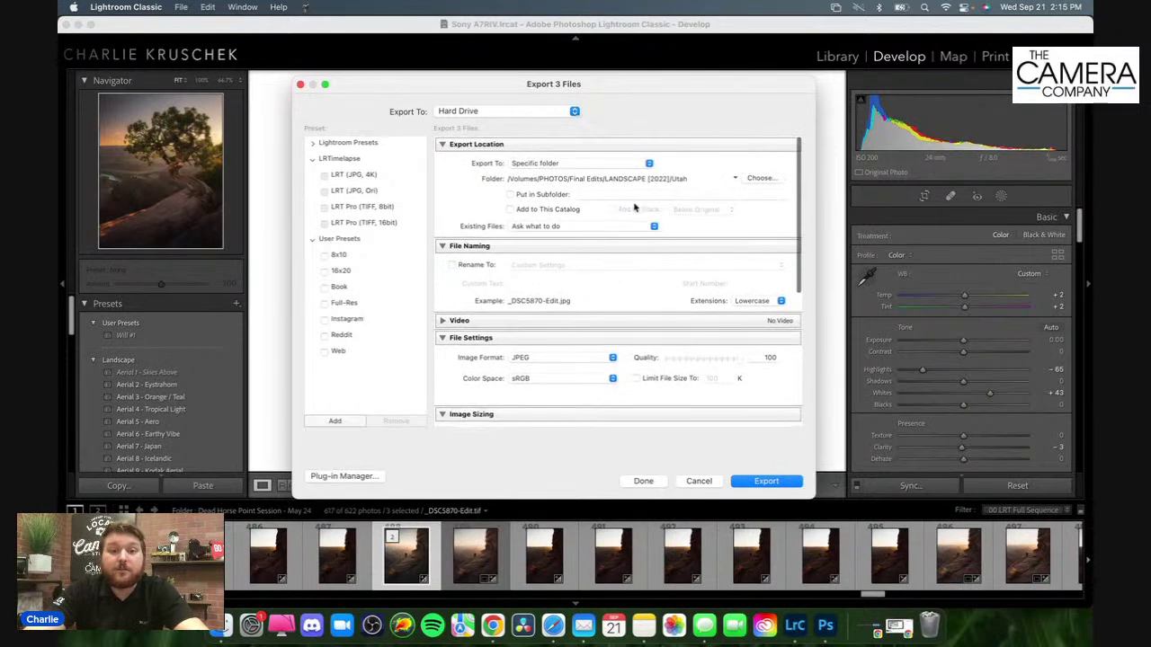
Step: Export the three photos with the 1% Opacity watermark, overwriting the existing files
{"action": "scroll", "coordinate": [656, 360], "scroll_direction": "down", "scroll_amount": 10}
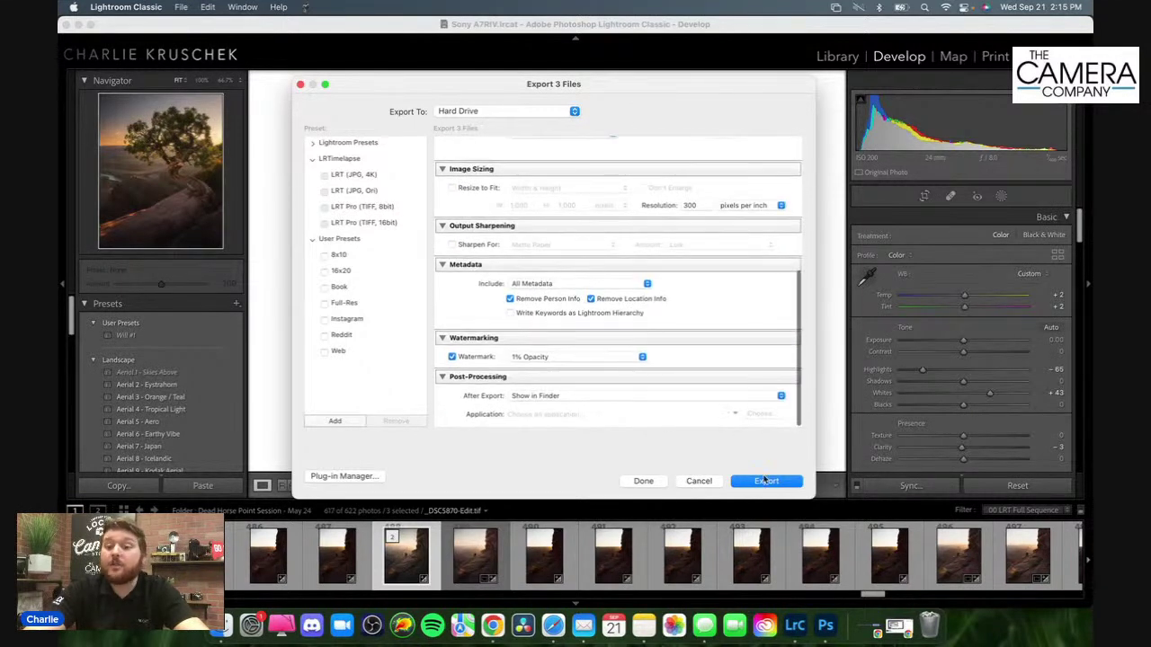
{"action": "left_click", "coordinate": [766, 480]}
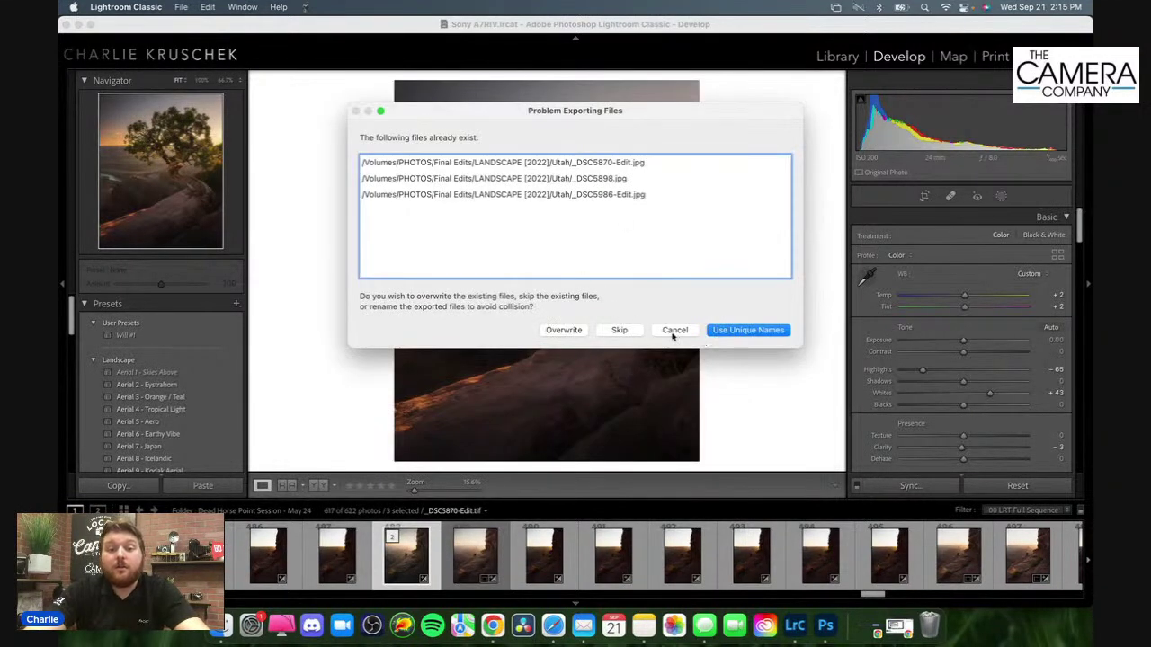
{"action": "left_click", "coordinate": [559, 331]}
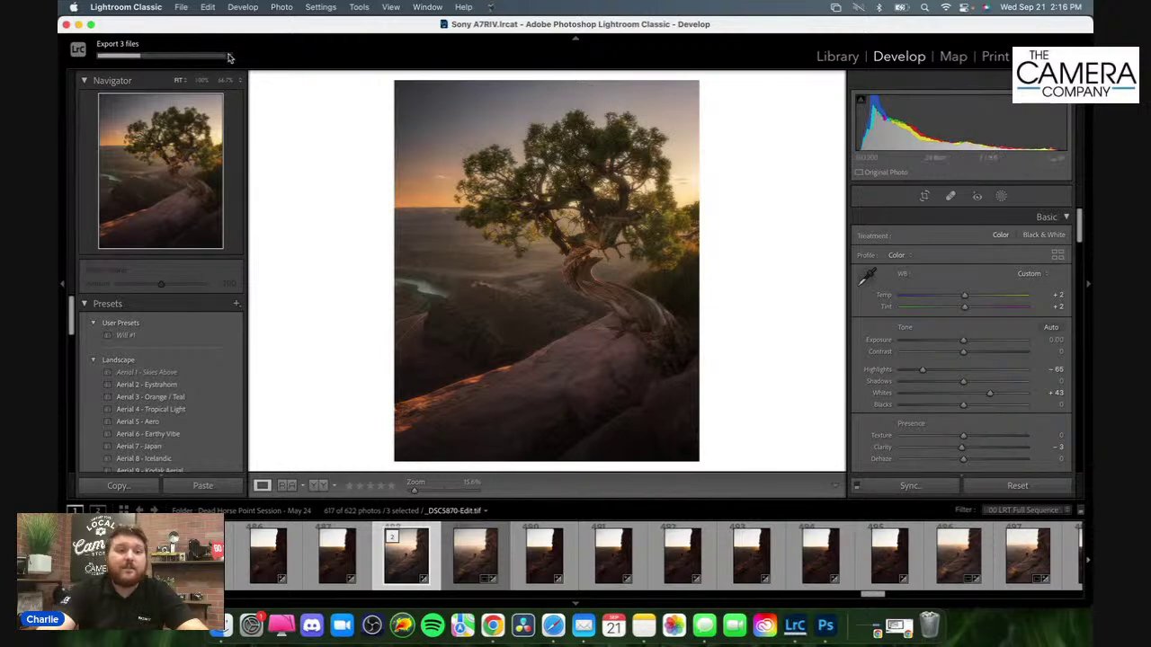
{"action": "right_click", "coordinate": [647, 300]}
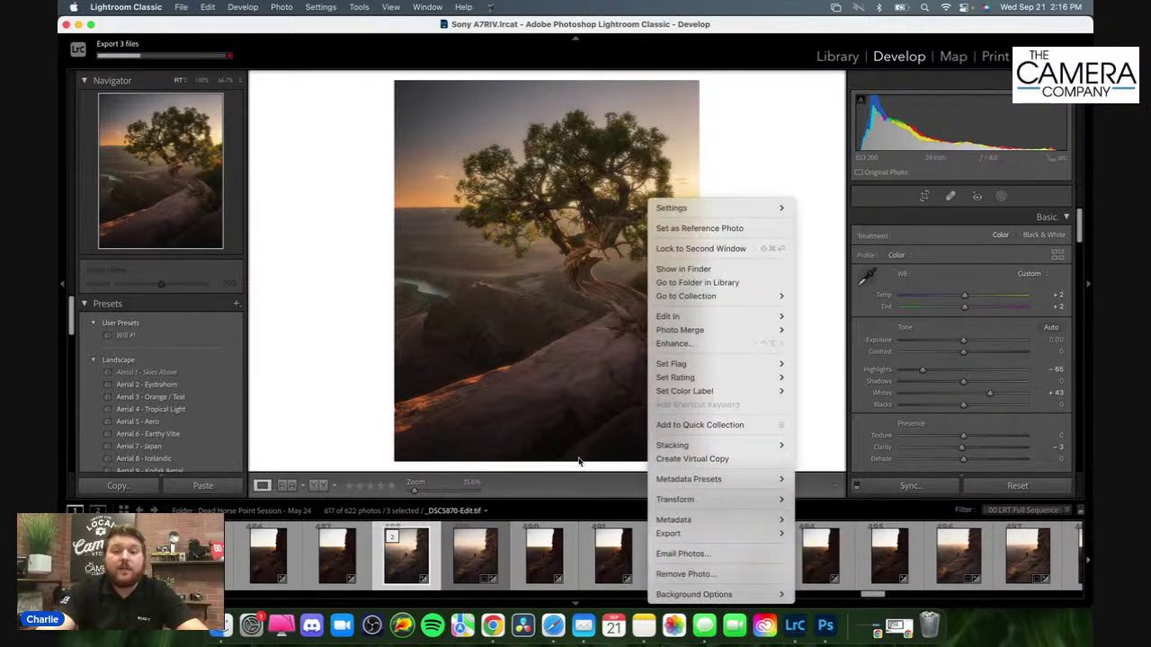
{"action": "left_click", "coordinate": [422, 453]}
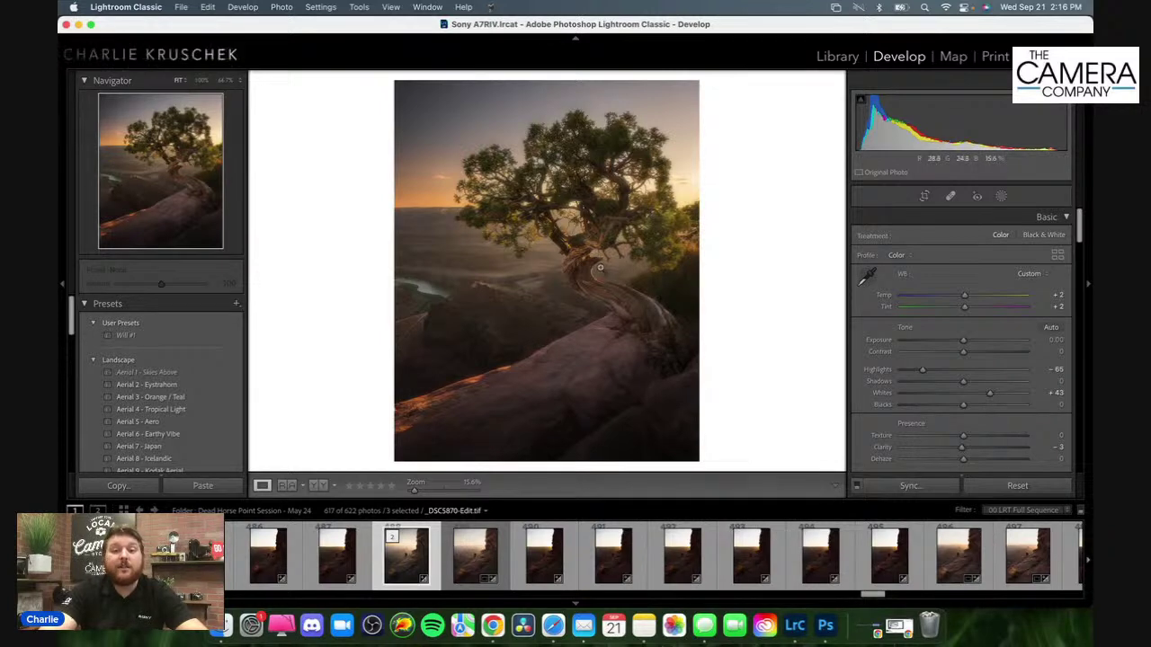
{"action": "right_click", "coordinate": [592, 365]}
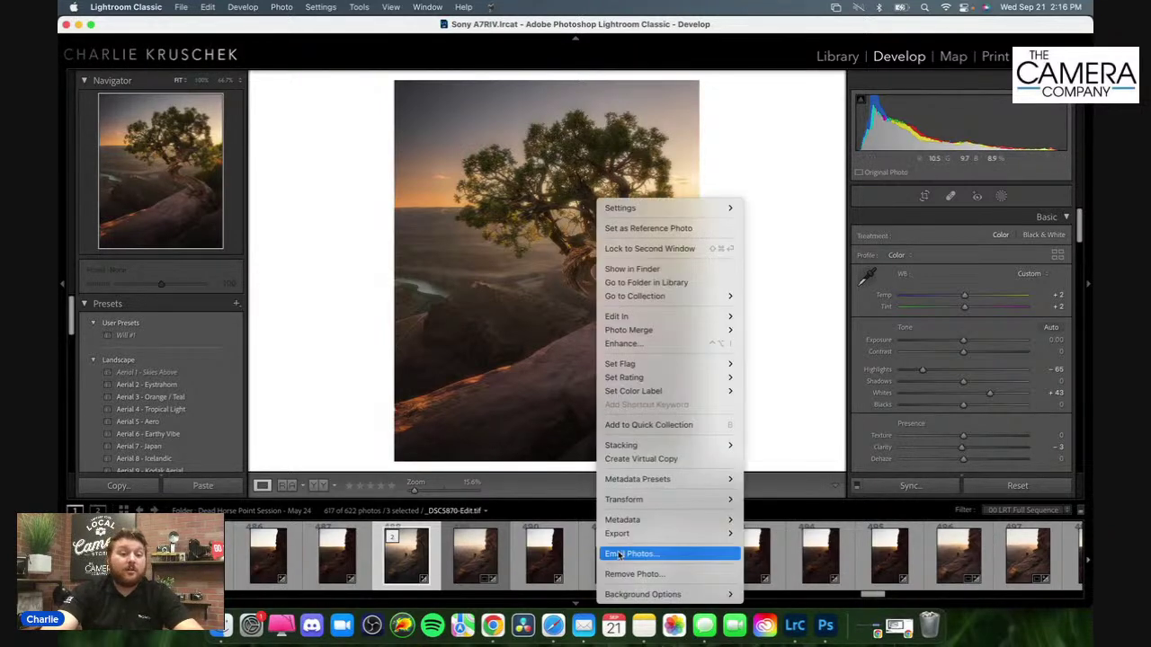
{"action": "left_click", "coordinate": [551, 448]}
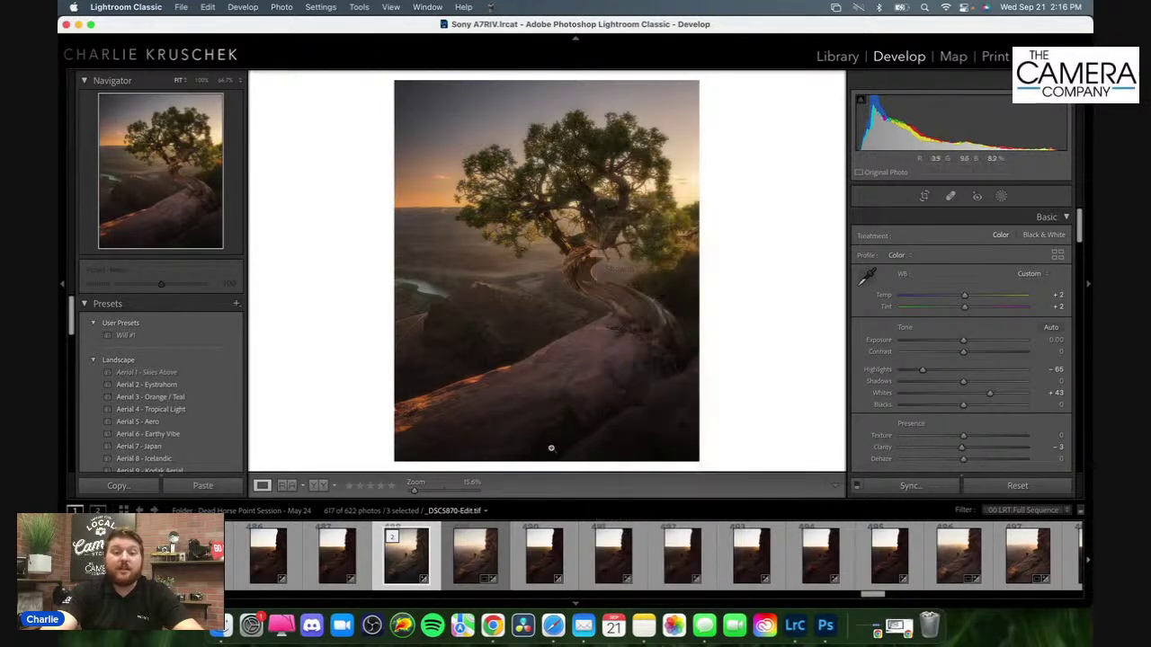
Step: Brush a new mask over a narrow strip near the tree photo's lower edge, set its exposure to 4.00 and finish masking
{"action": "left_click", "coordinate": [1003, 195]}
{"action": "left_click", "coordinate": [867, 231]}
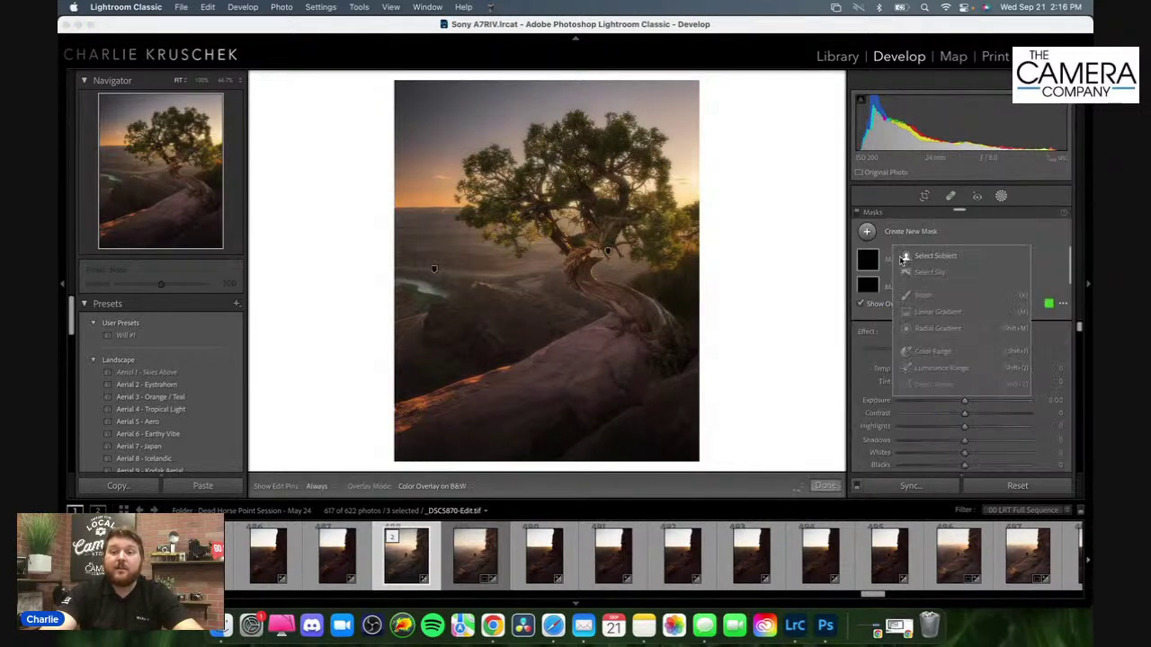
{"action": "left_click", "coordinate": [922, 294]}
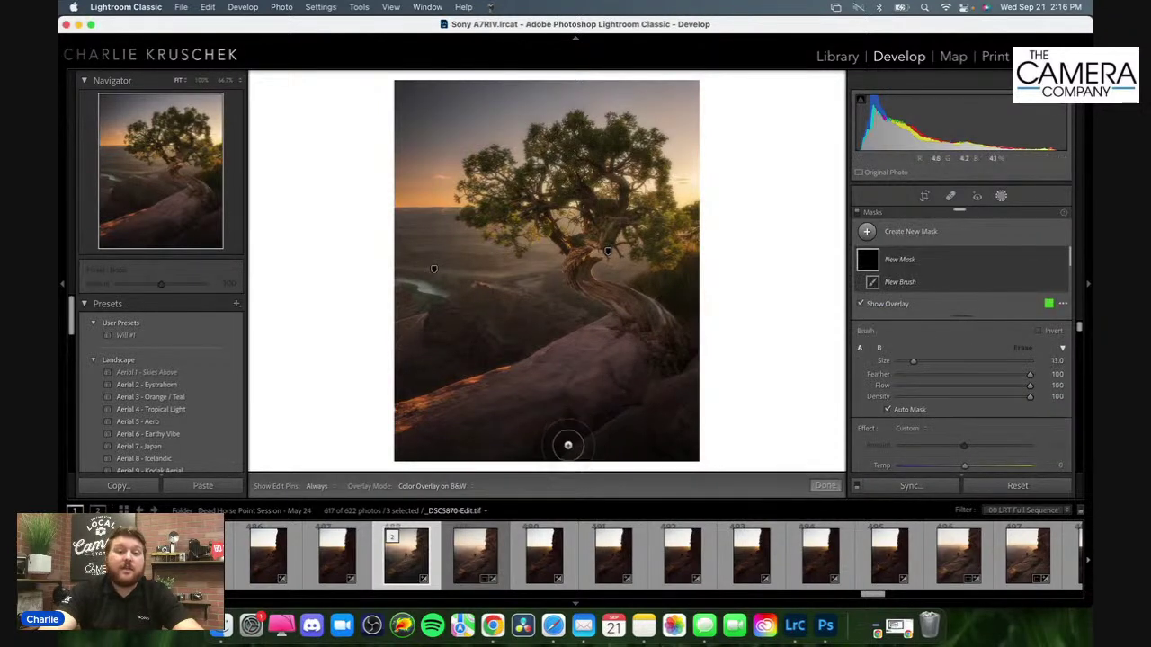
{"action": "key", "text": "alt"}
{"action": "key", "text": "h"}
{"action": "key", "text": "h"}
{"action": "left_click_drag", "start_coordinate": [537, 447], "coordinate": [670, 447]}
{"action": "scroll", "coordinate": [936, 423], "scroll_direction": "down", "scroll_amount": 2}
{"action": "left_click_drag", "start_coordinate": [984, 455], "coordinate": [1058, 475]}
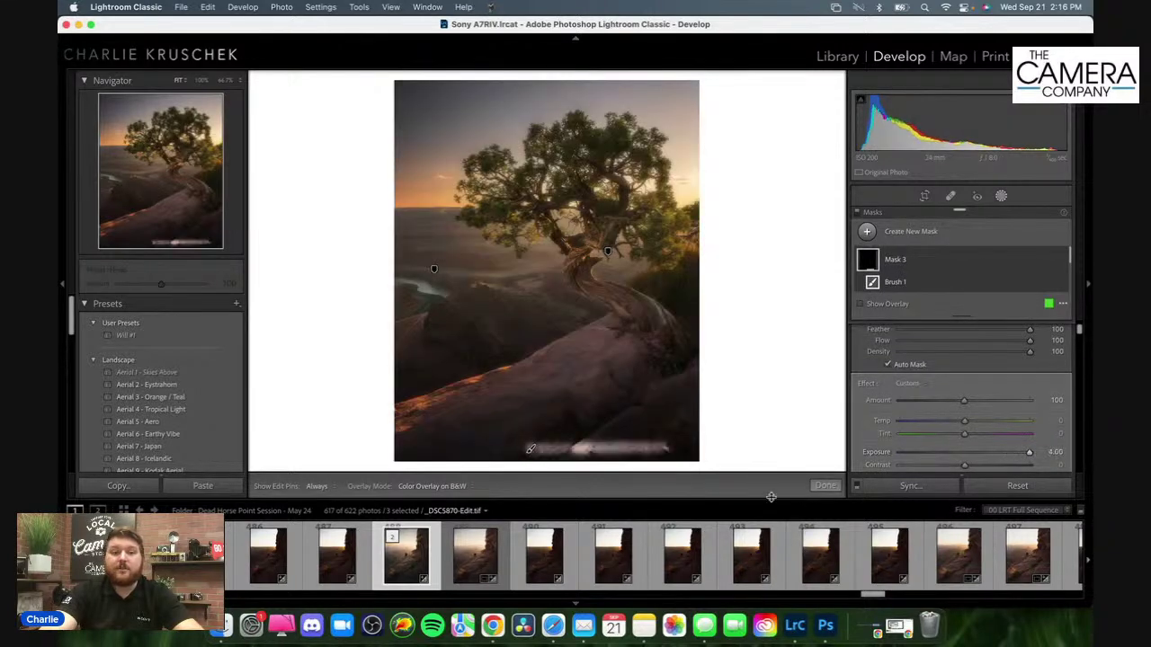
{"action": "left_click", "coordinate": [826, 486]}
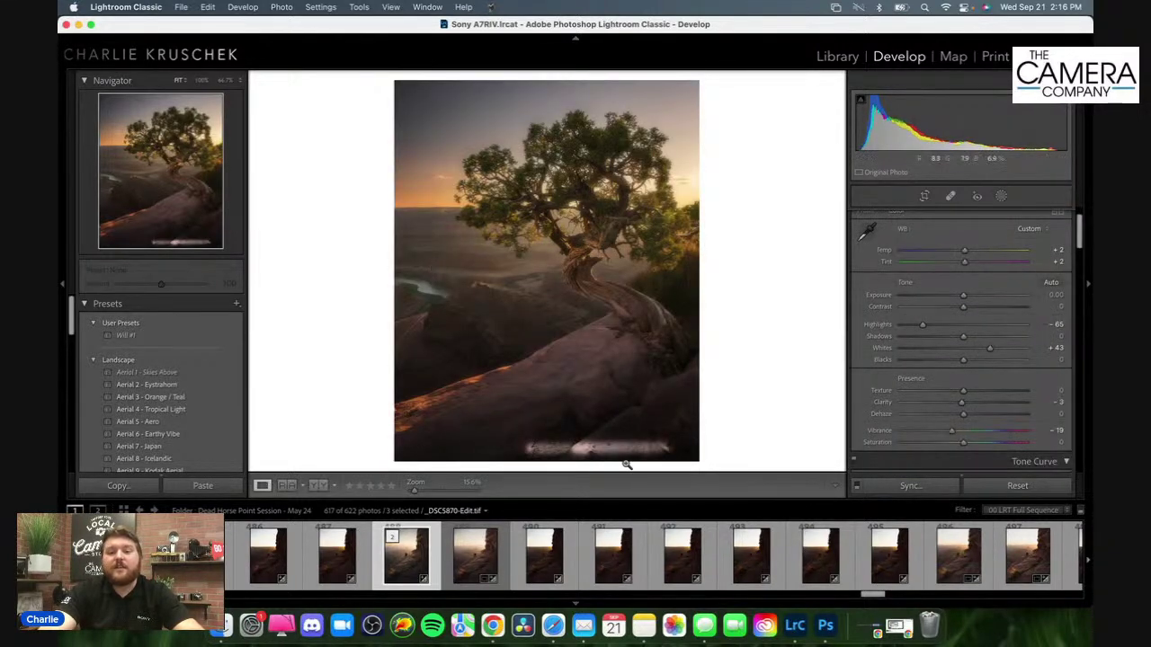
Step: Crop the brightened strip off the tree photo's lower edge, and undo both the crop and the mask's exposure change
{"action": "left_click", "coordinate": [929, 206]}
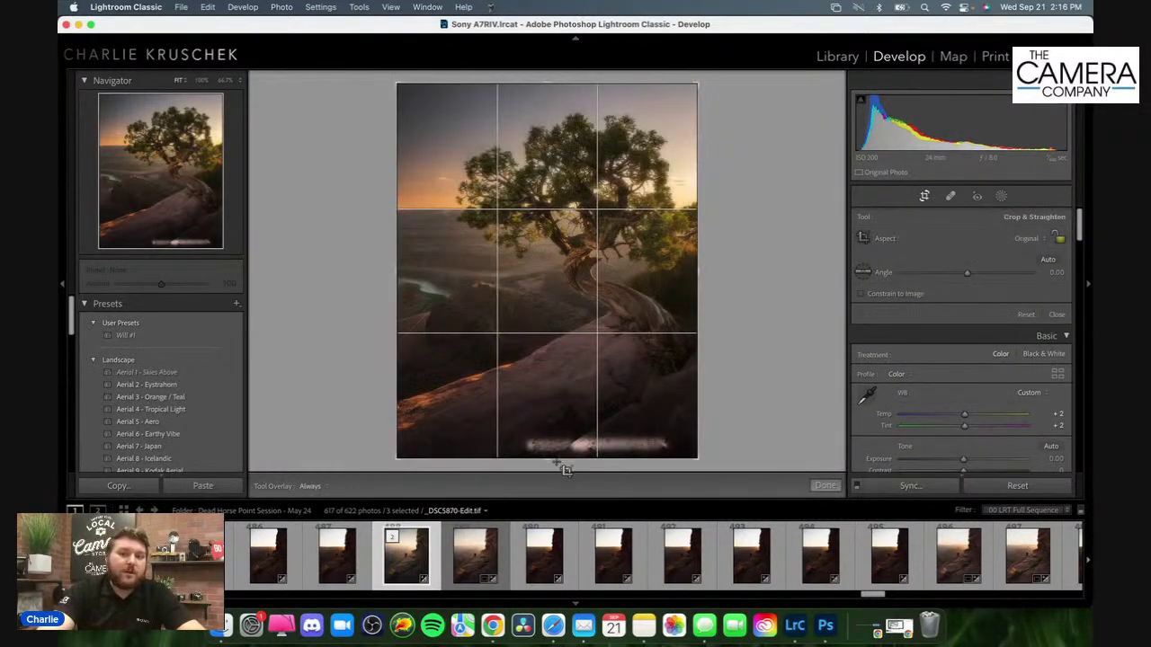
{"action": "left_click_drag", "start_coordinate": [545, 460], "coordinate": [565, 440]}
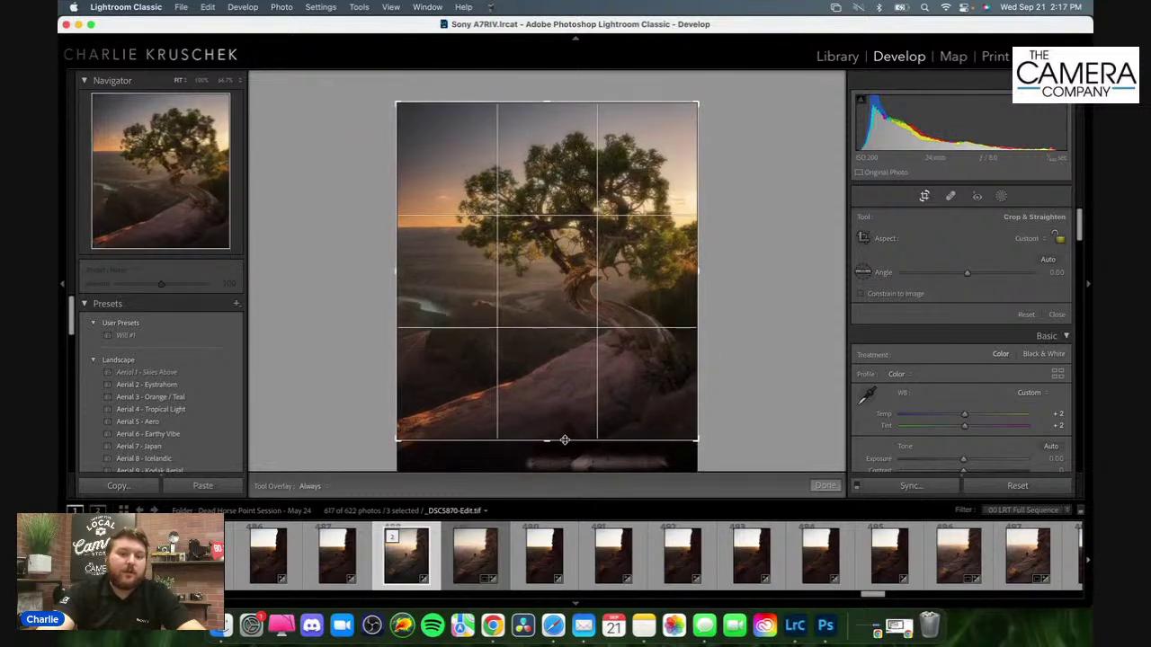
{"action": "key", "text": "Return"}
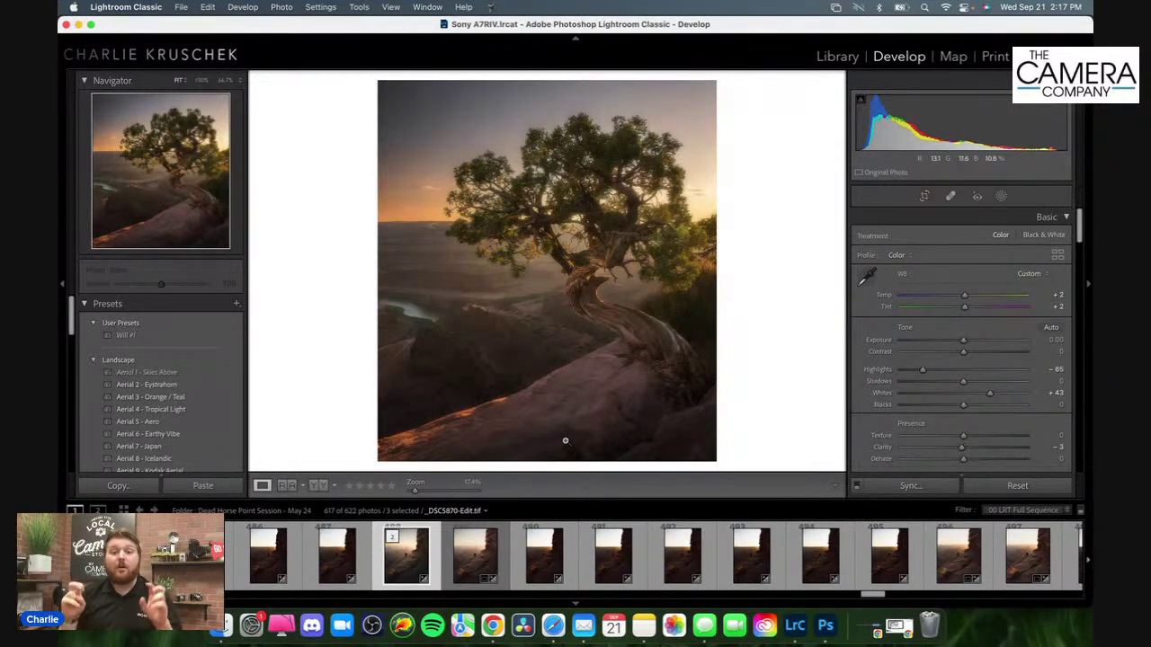
{"action": "key", "text": "super+z"}
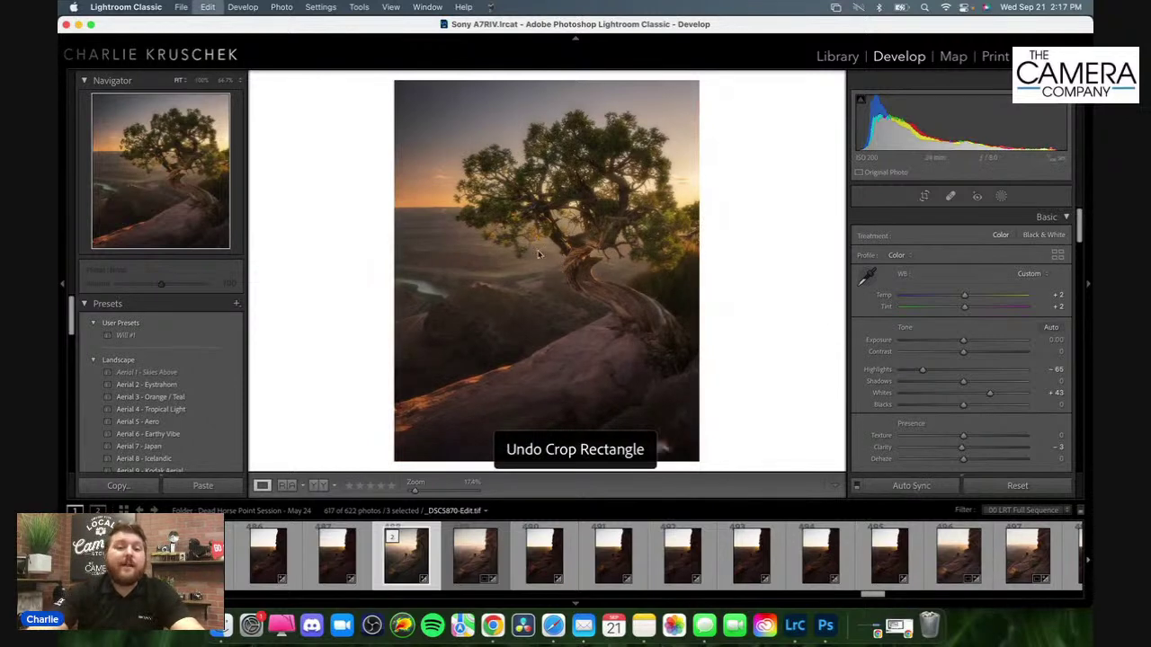
{"action": "key", "text": "super+z"}
Step: Try several crops of the tree photo from its lower edge, undo the crop changes and leave the Crop tool
{"action": "left_click", "coordinate": [926, 196]}
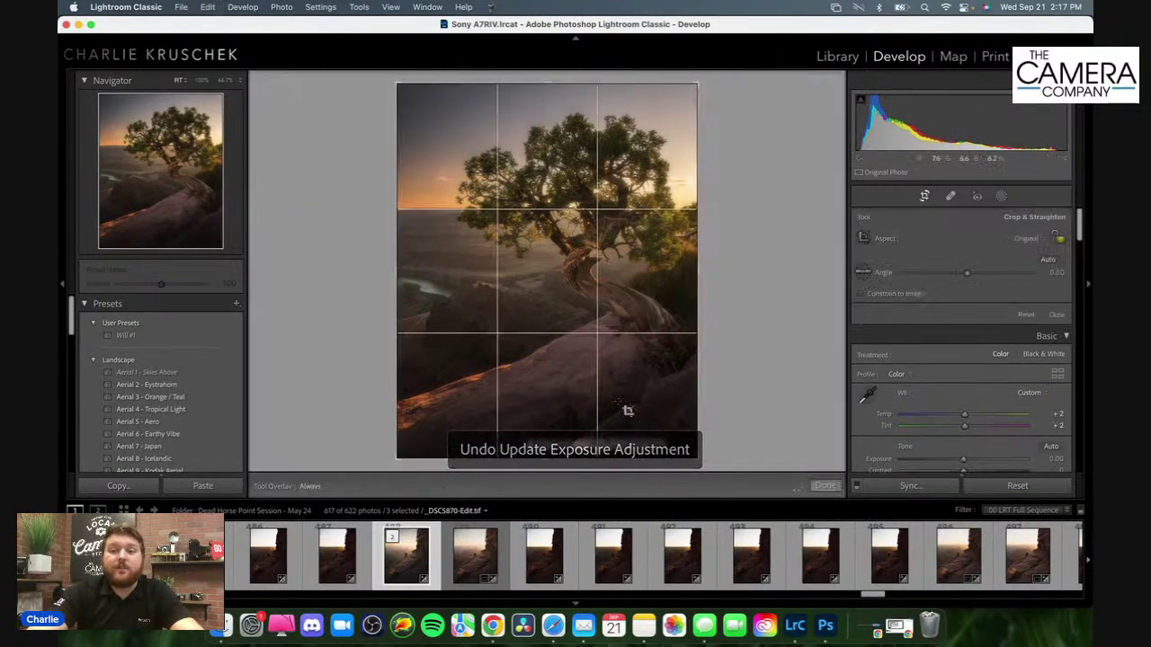
{"action": "left_click_drag", "start_coordinate": [544, 461], "coordinate": [562, 130]}
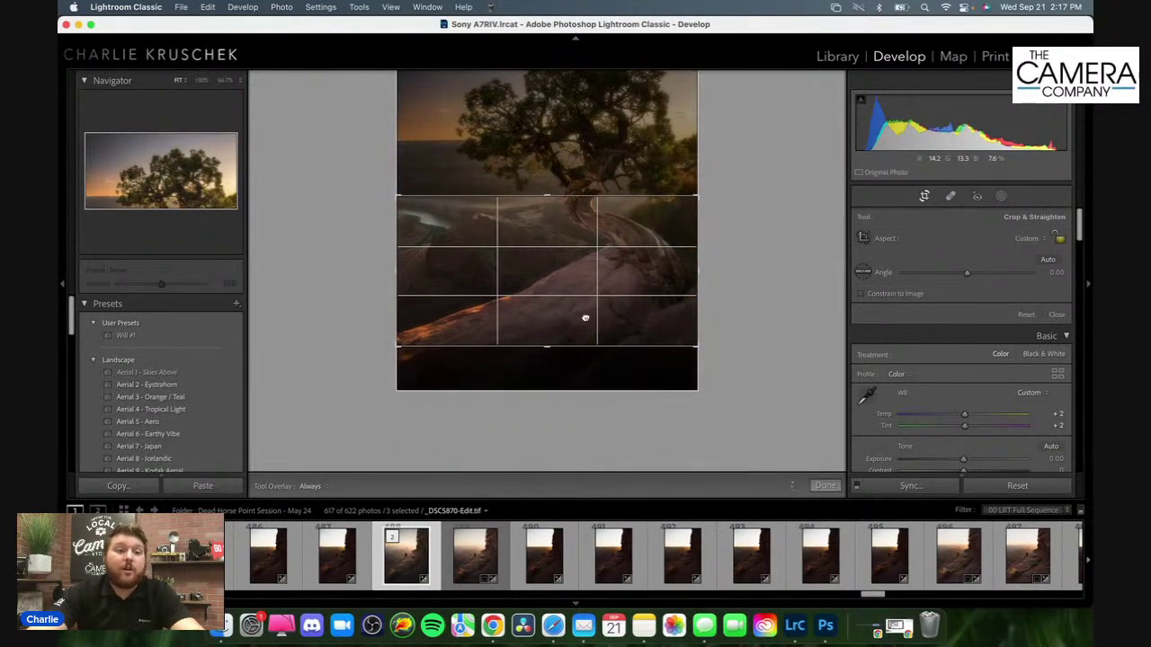
{"action": "left_click_drag", "start_coordinate": [548, 193], "coordinate": [551, 3]}
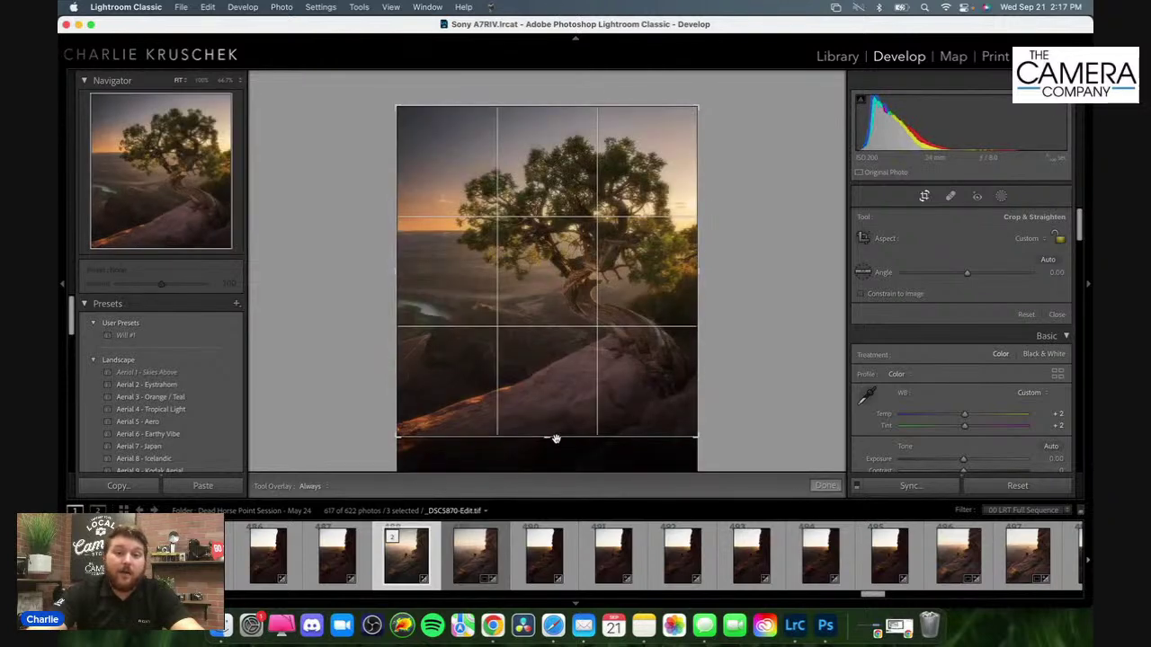
{"action": "left_click_drag", "start_coordinate": [552, 440], "coordinate": [559, 440]}
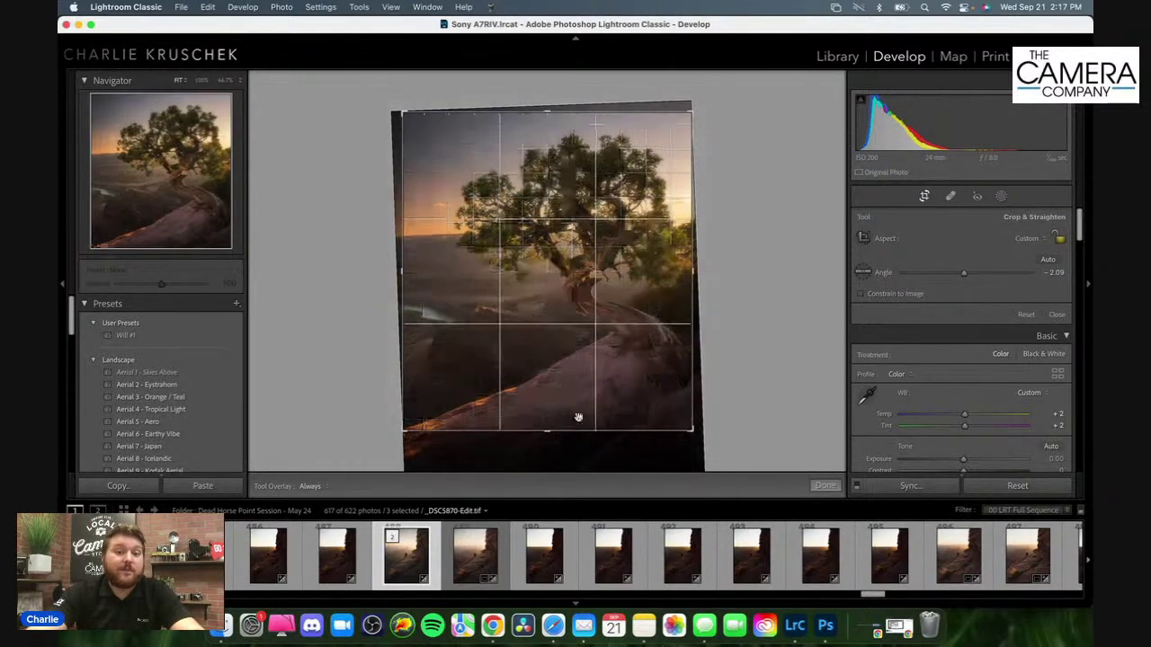
{"action": "key", "text": "super+z"}
{"action": "key", "text": "r"}
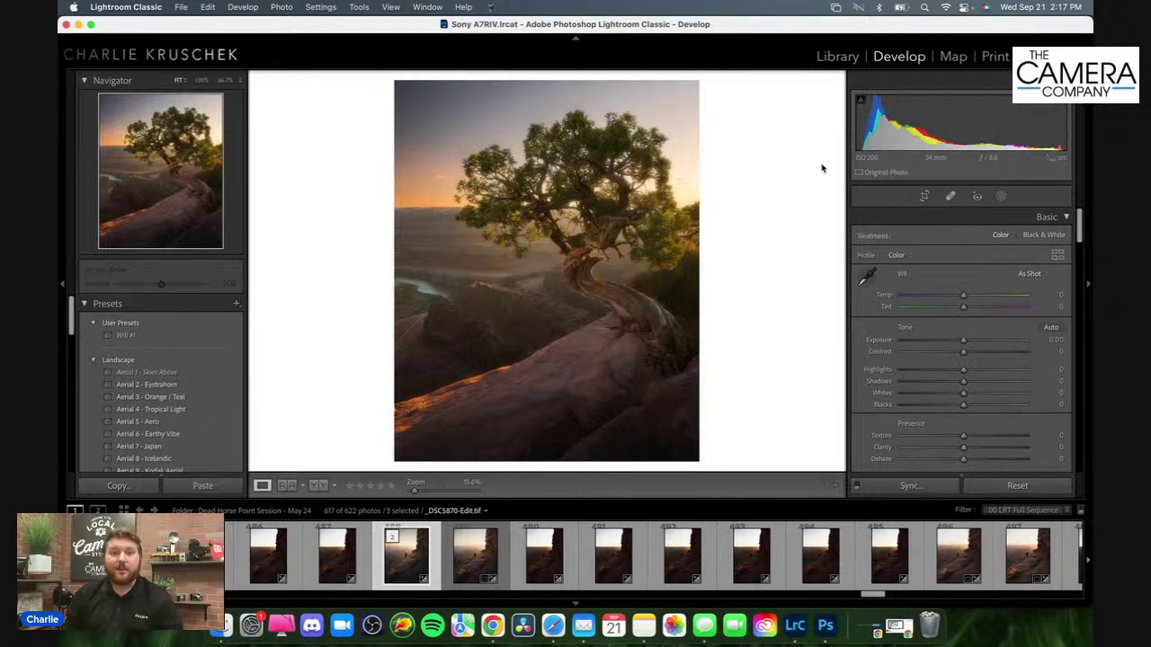
Step: Switch to Chrome to read the viewer comments in StreamYard, and minimize the browser window
{"action": "left_click", "coordinate": [492, 628]}
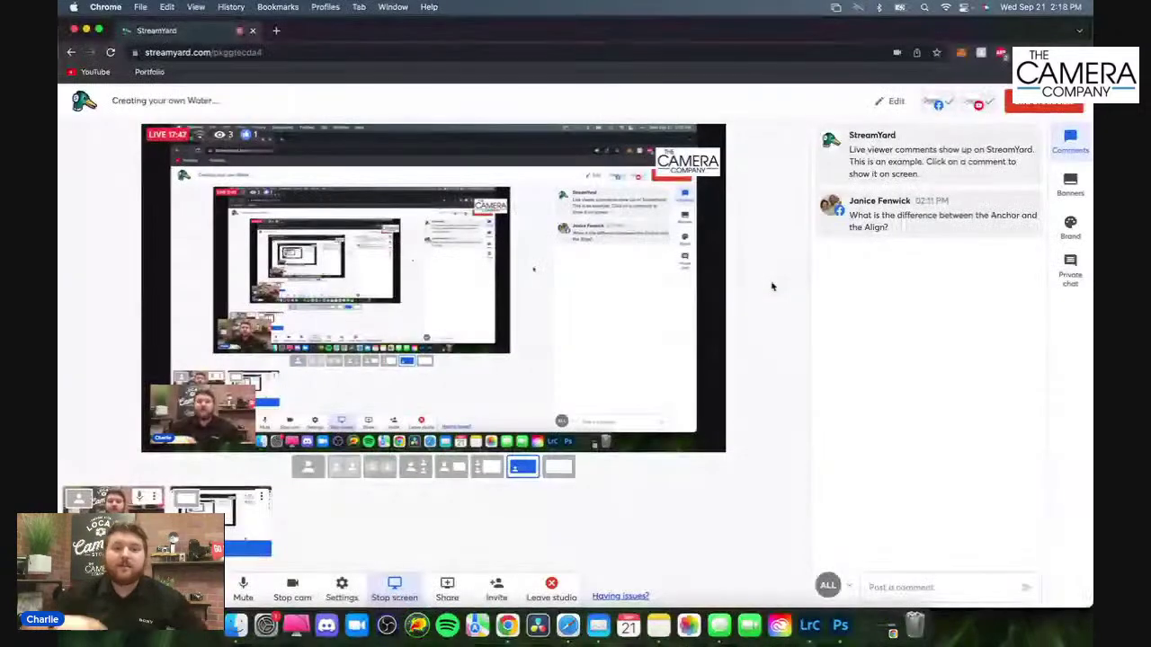
{"action": "left_click", "coordinate": [86, 31]}
Step: Open the export settings for the three selected photos and launch the Watermark Editor for the 1% Opacity watermark
{"action": "right_click", "coordinate": [556, 287]}
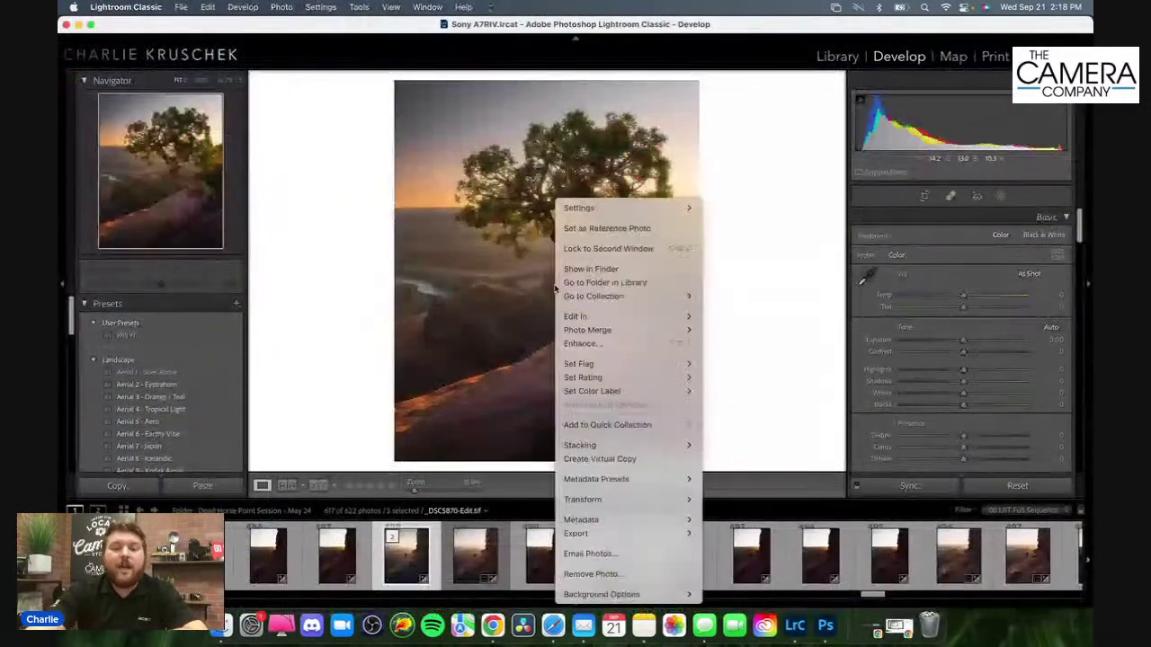
{"action": "mouse_move", "coordinate": [593, 535]}
{"action": "left_click", "coordinate": [743, 331]}
{"action": "scroll", "coordinate": [639, 387], "scroll_direction": "down", "scroll_amount": 10}
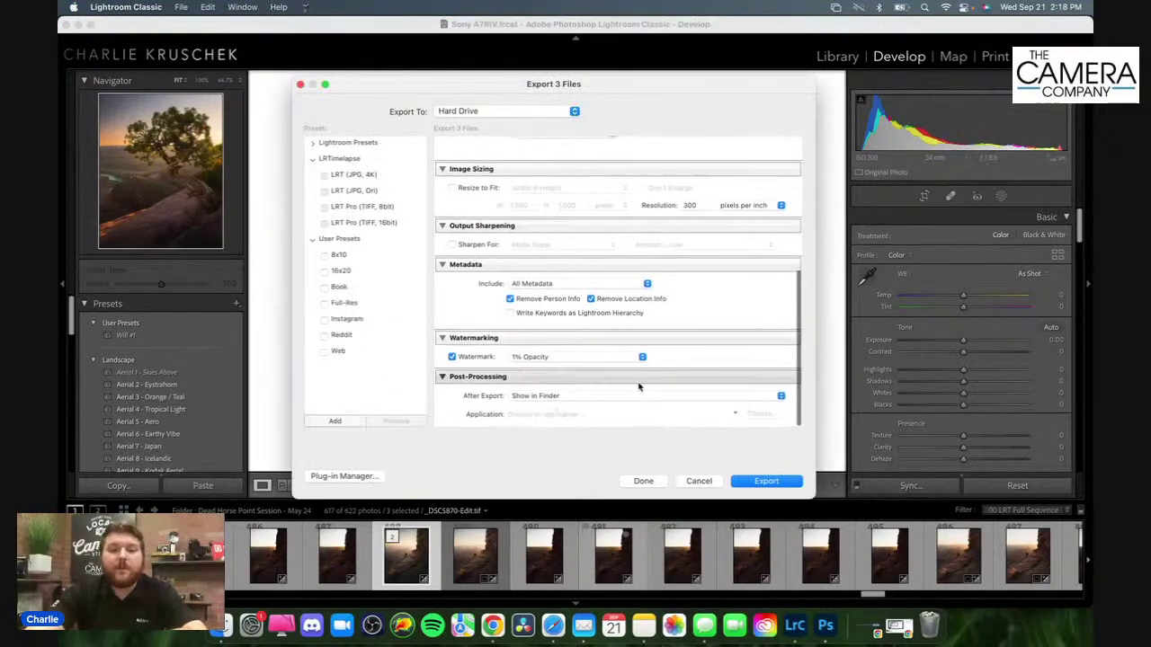
{"action": "left_click", "coordinate": [637, 358]}
{"action": "left_click", "coordinate": [589, 535]}
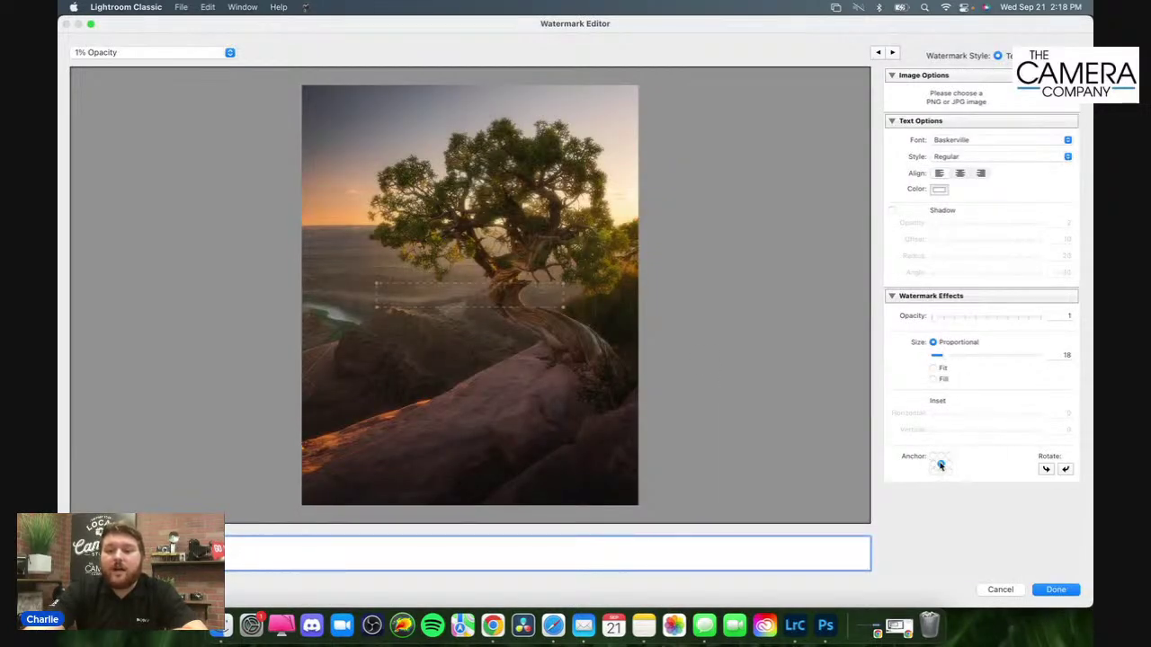
Step: Set the centered watermark's opacity to 100 and add a second text line reading "LIKES EGGS AND BACON AS IF IT WAS A DOCUMENT"
{"action": "left_click", "coordinate": [940, 465]}
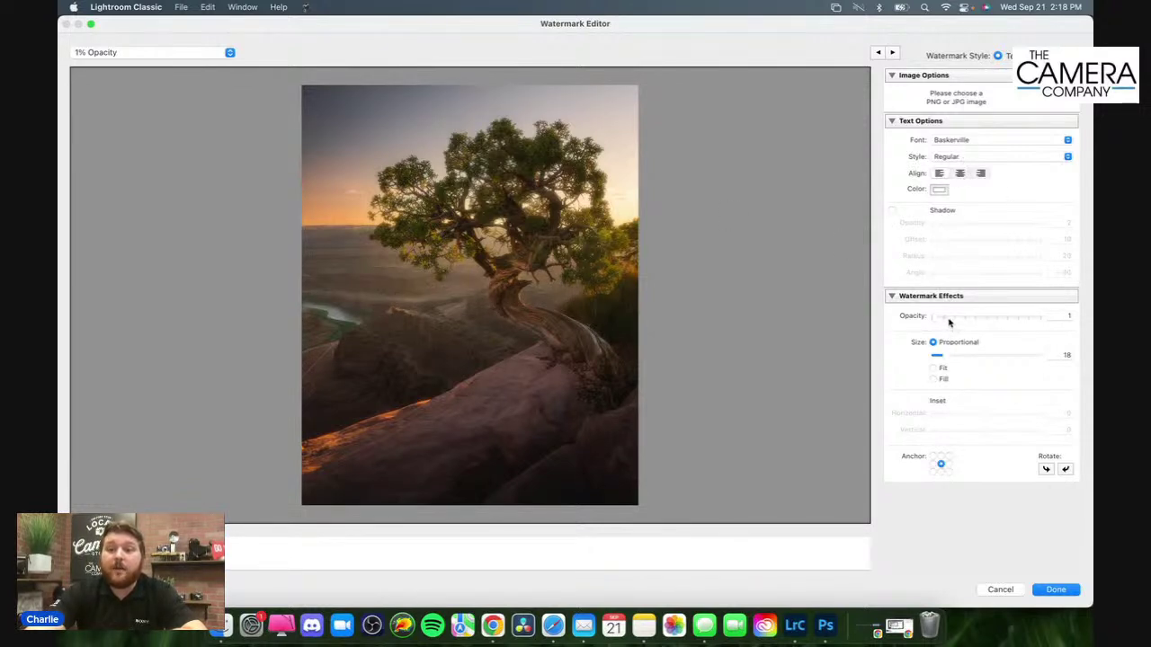
{"action": "left_click_drag", "start_coordinate": [949, 319], "coordinate": [1043, 317]}
{"action": "left_click", "coordinate": [410, 540]}
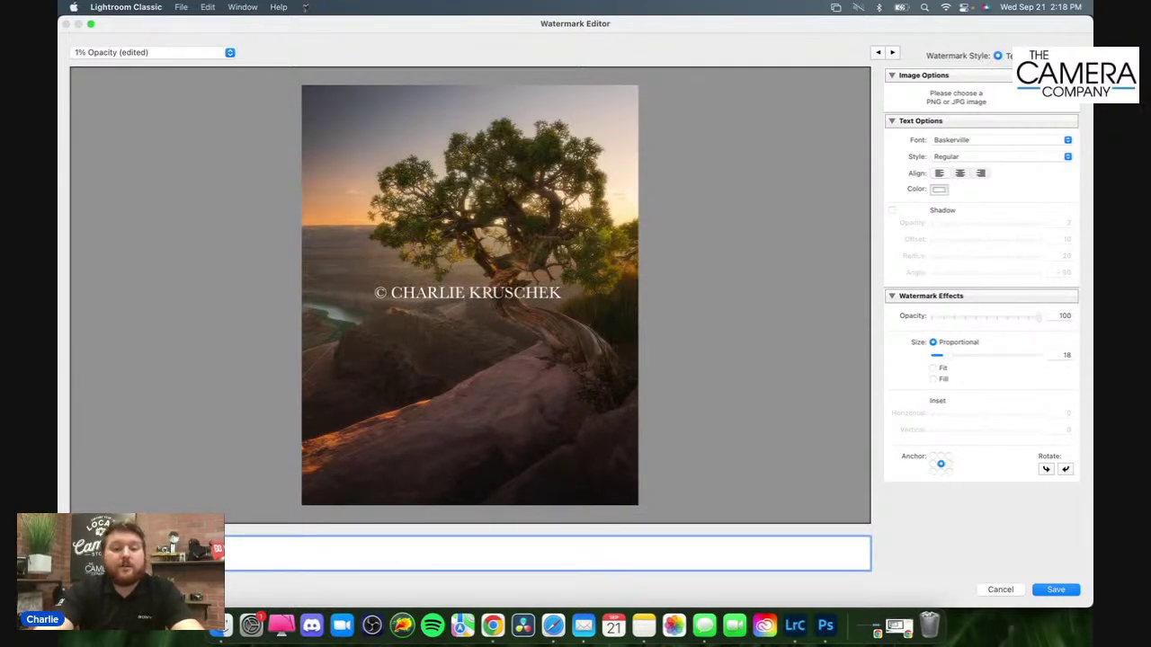
{"action": "key", "text": "Return"}
{"action": "type", "text": "LIKES EG"}
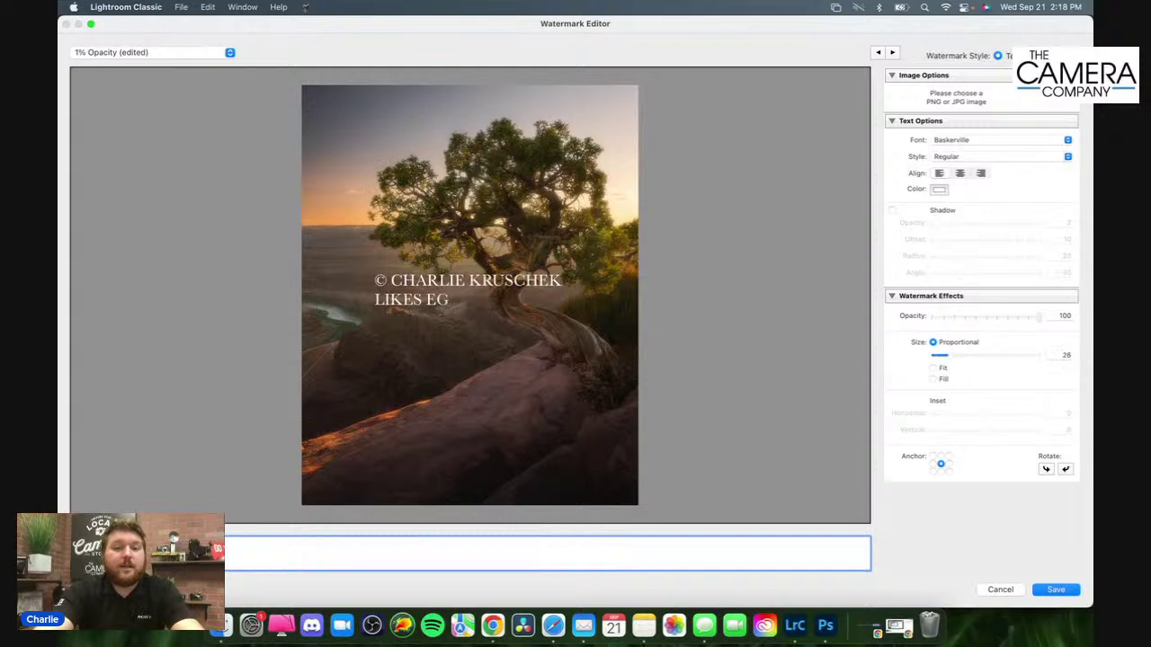
{"action": "type", "text": "GS AND BACON"}
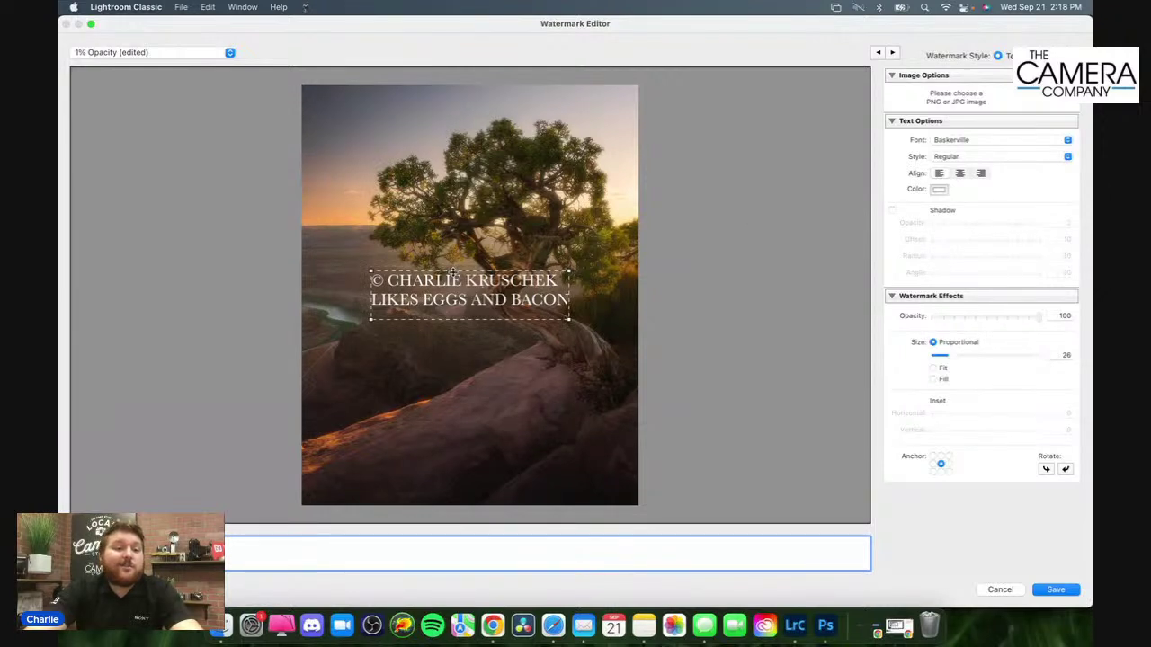
{"action": "type", "text": " AS I"}
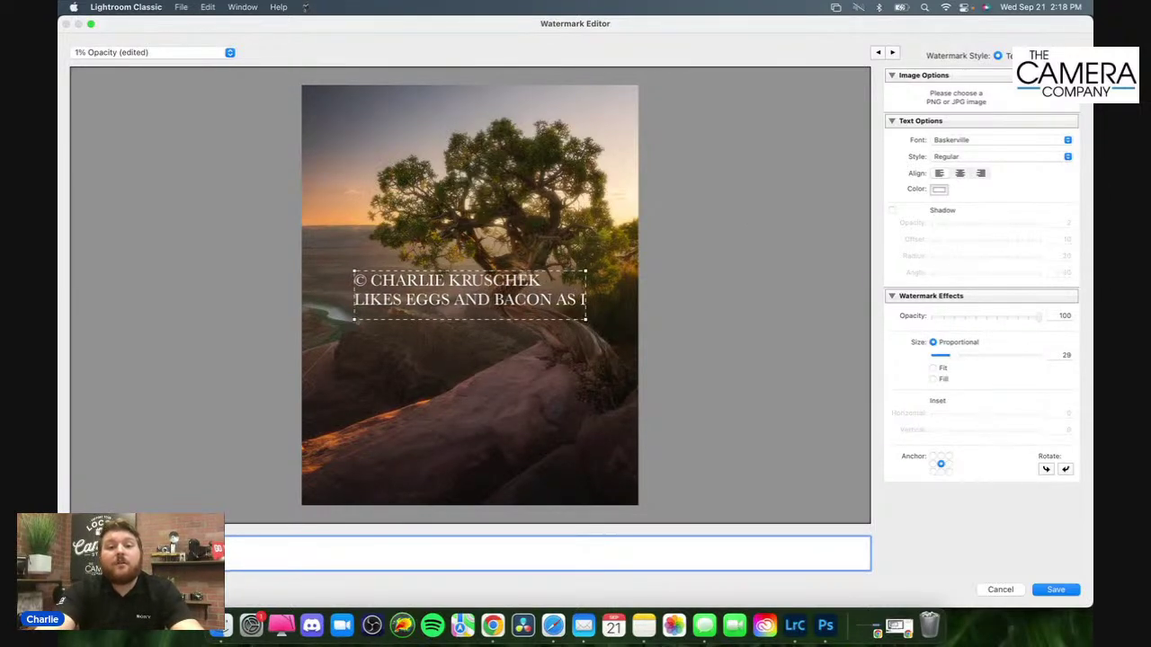
{"action": "type", "text": "F IT WAS A DOCUMENT"}
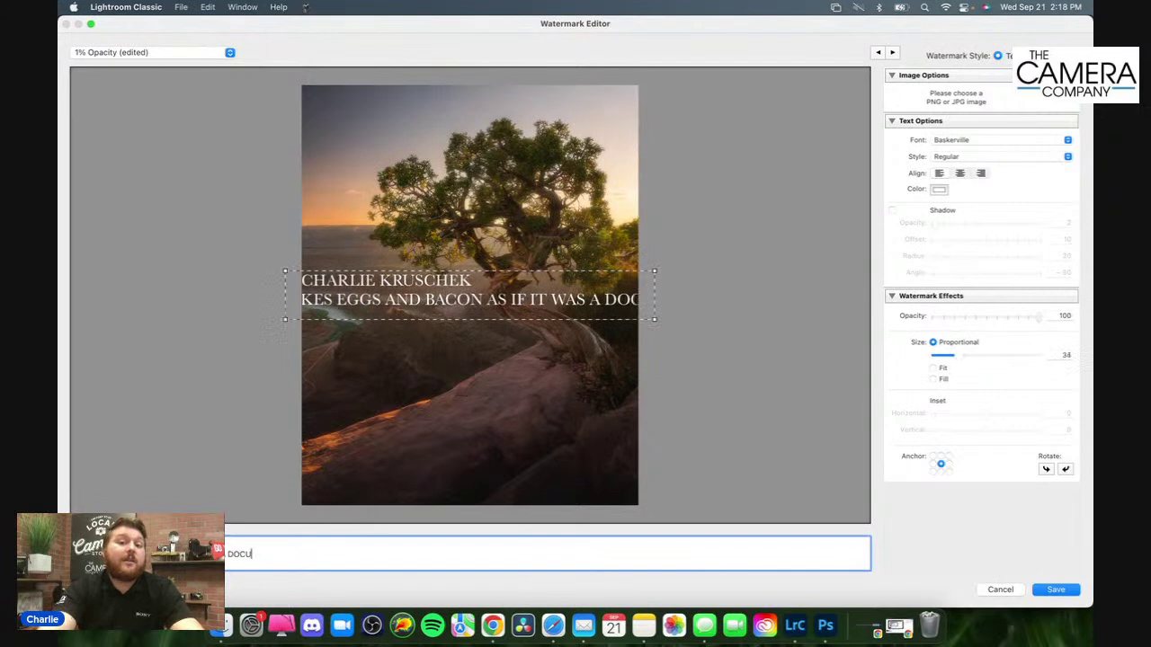
Step: Center-align the two lines of the watermark text
{"action": "key", "text": "super+a"}
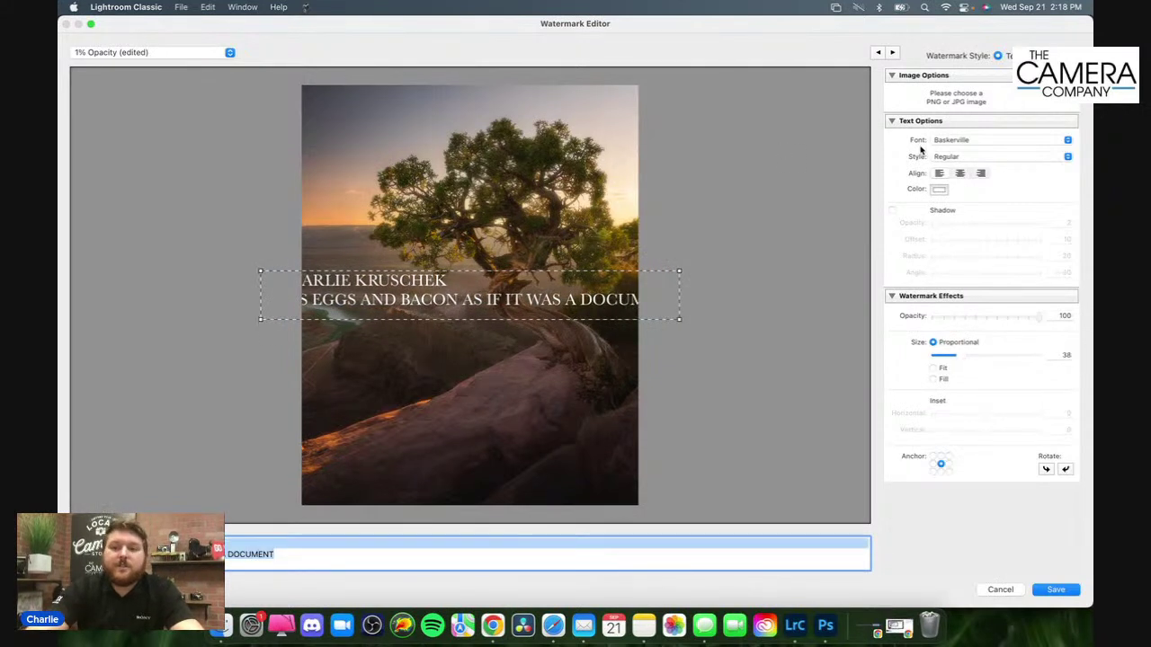
{"action": "left_click", "coordinate": [363, 556]}
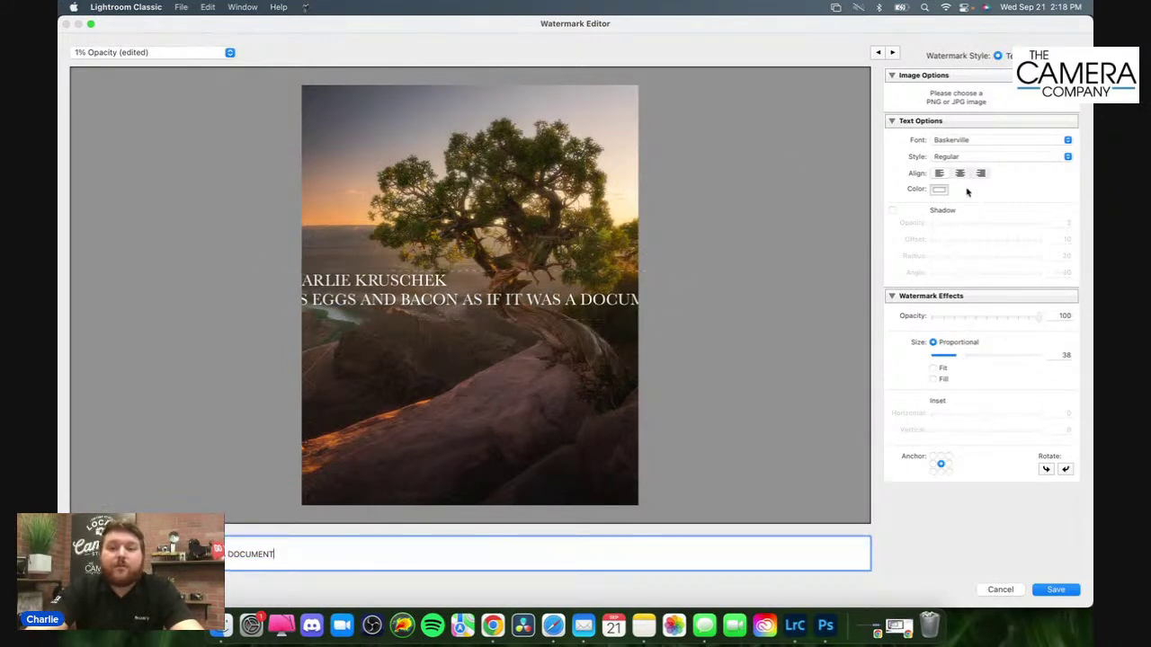
{"action": "left_click", "coordinate": [959, 174]}
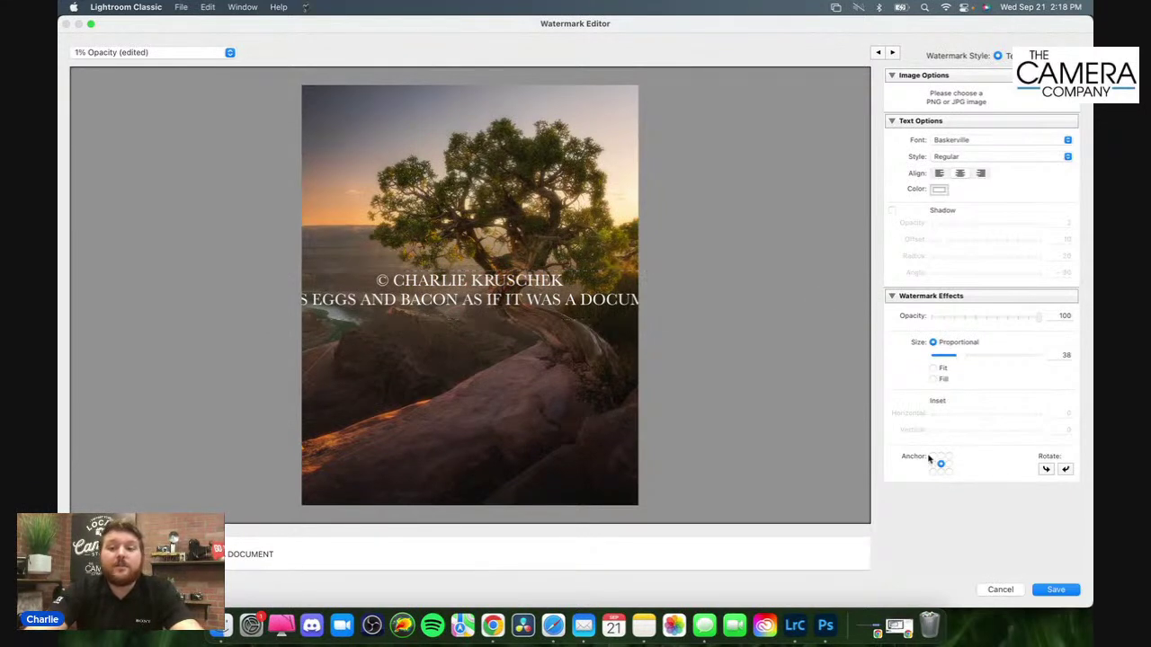
Step: Delete "AS IF IT WAS A DOCUMENT" from the end of the watermark's second line
{"action": "left_click", "coordinate": [283, 558]}
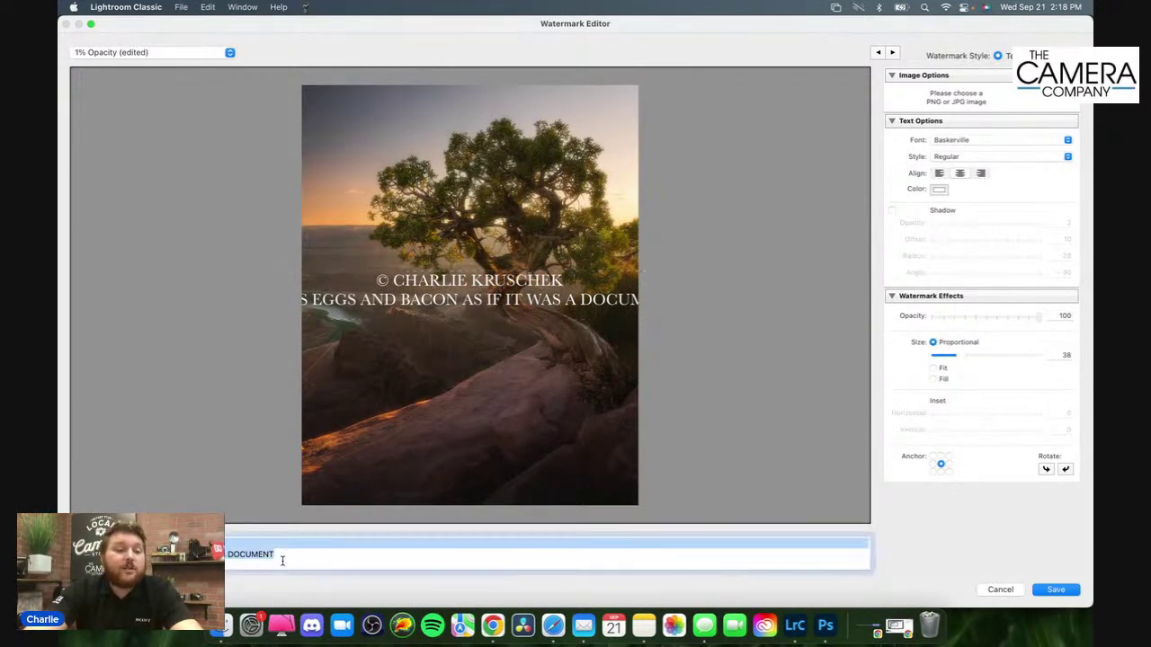
{"action": "left_click_drag", "start_coordinate": [284, 552], "coordinate": [512, 534]}
{"action": "left_click", "coordinate": [274, 554]}
{"action": "key", "text": "Right"}
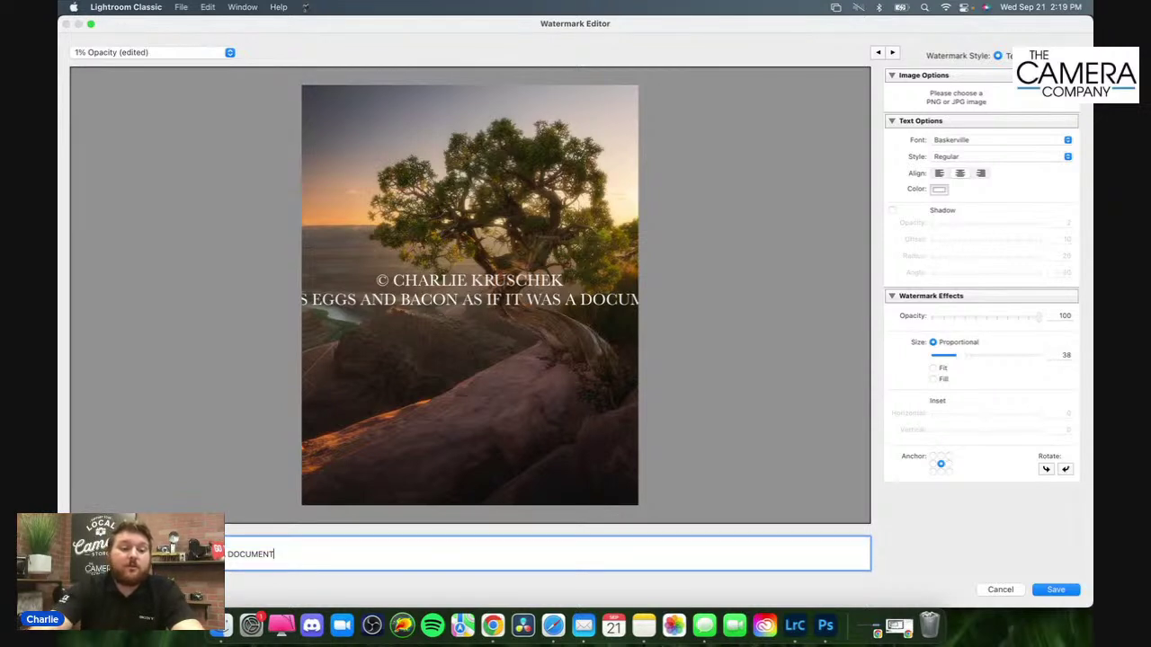
{"action": "double_click", "coordinate": [274, 553]}
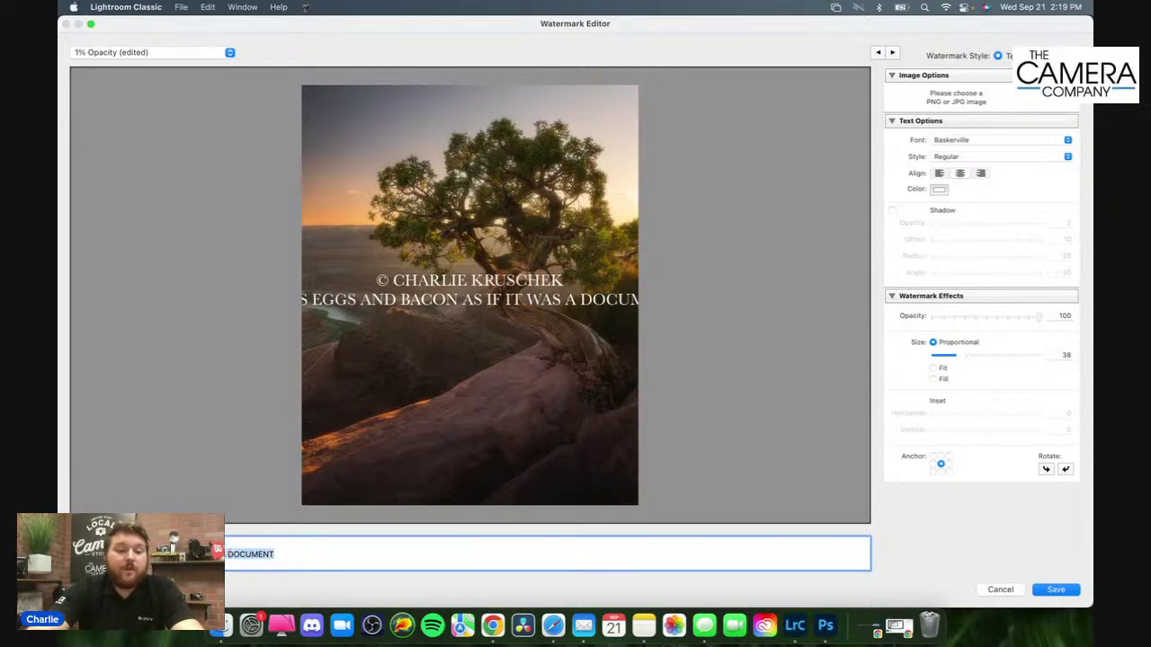
{"action": "key", "text": "BackSpace"}
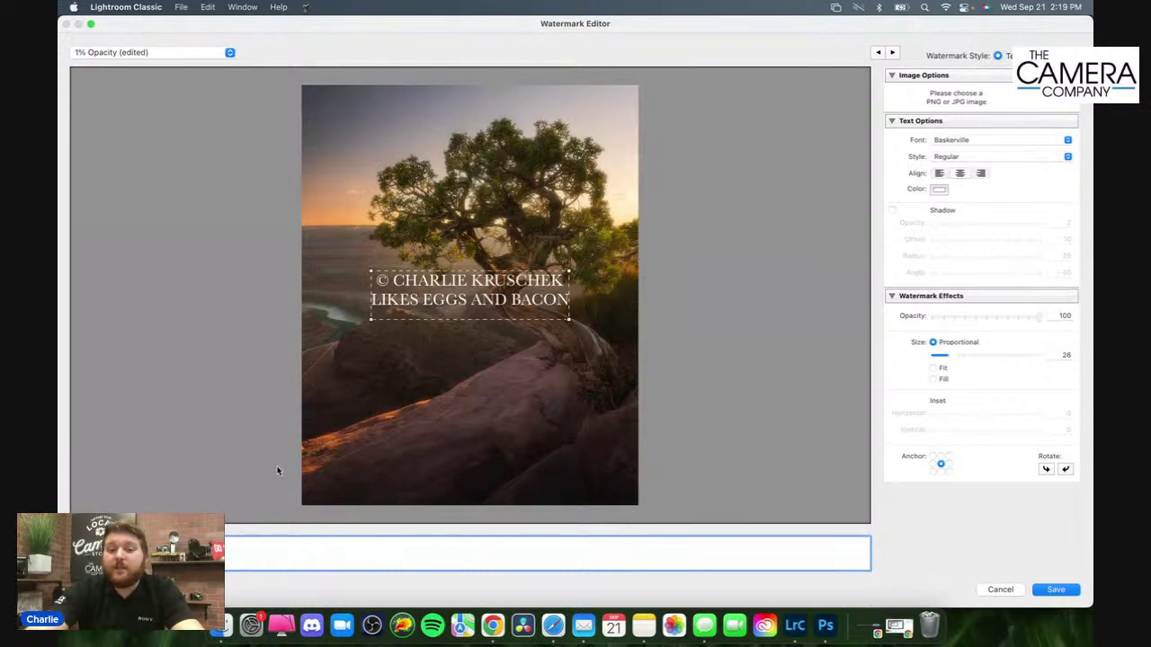
Step: Anchor the watermark at the photo's top center, return it to the middle, and leave the Watermark Editor without saving
{"action": "left_click", "coordinate": [940, 457]}
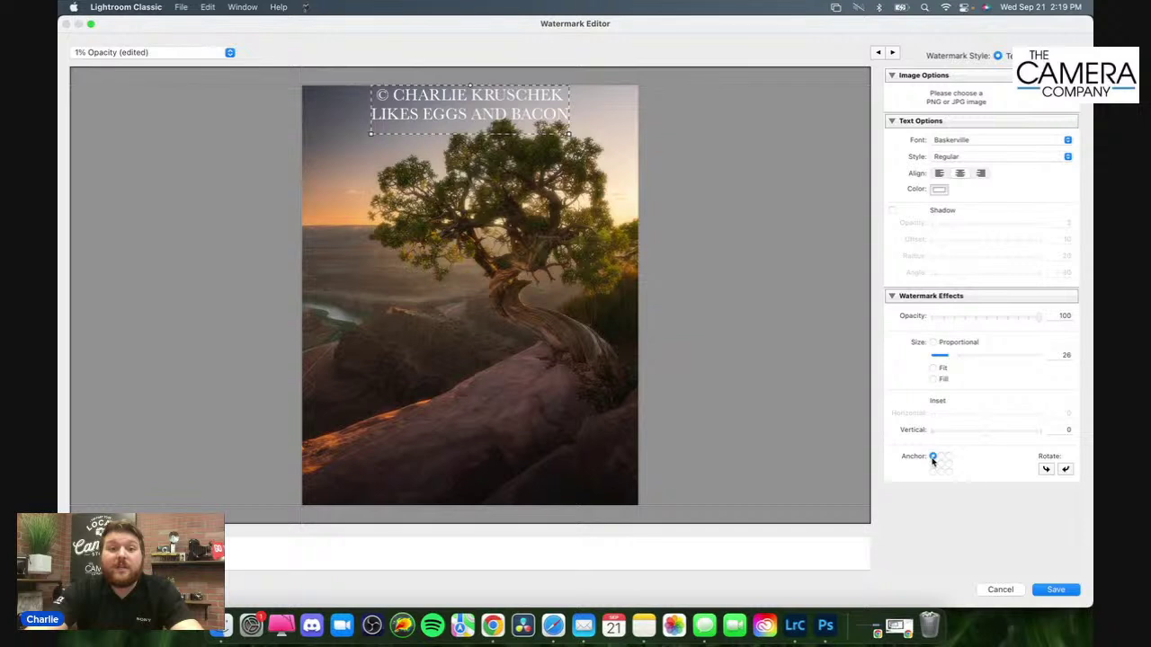
{"action": "left_click", "coordinate": [940, 464]}
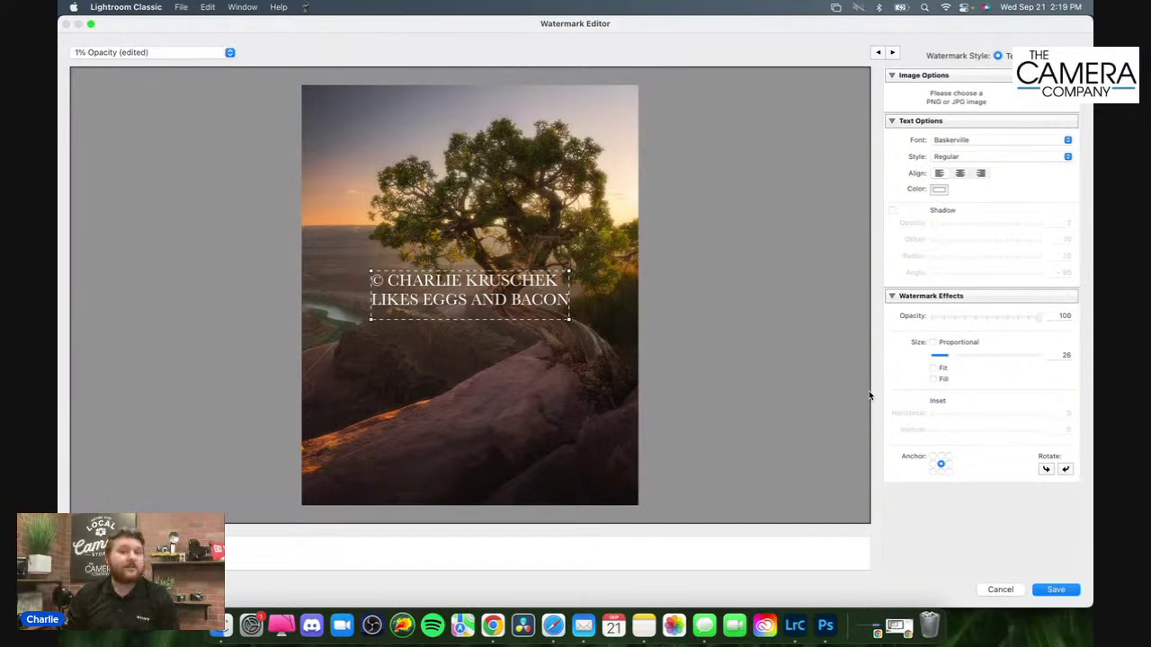
{"action": "left_click", "coordinate": [1001, 589]}
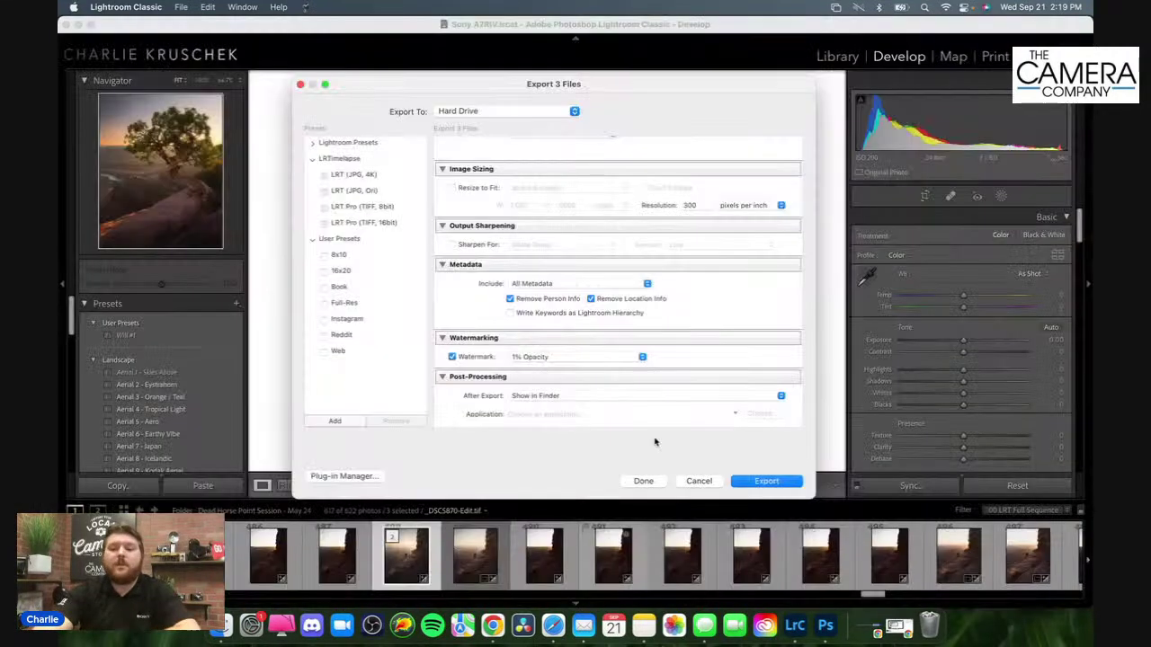
Step: Switch to Chrome to check StreamYard for new viewer comments
{"action": "left_click", "coordinate": [493, 625]}
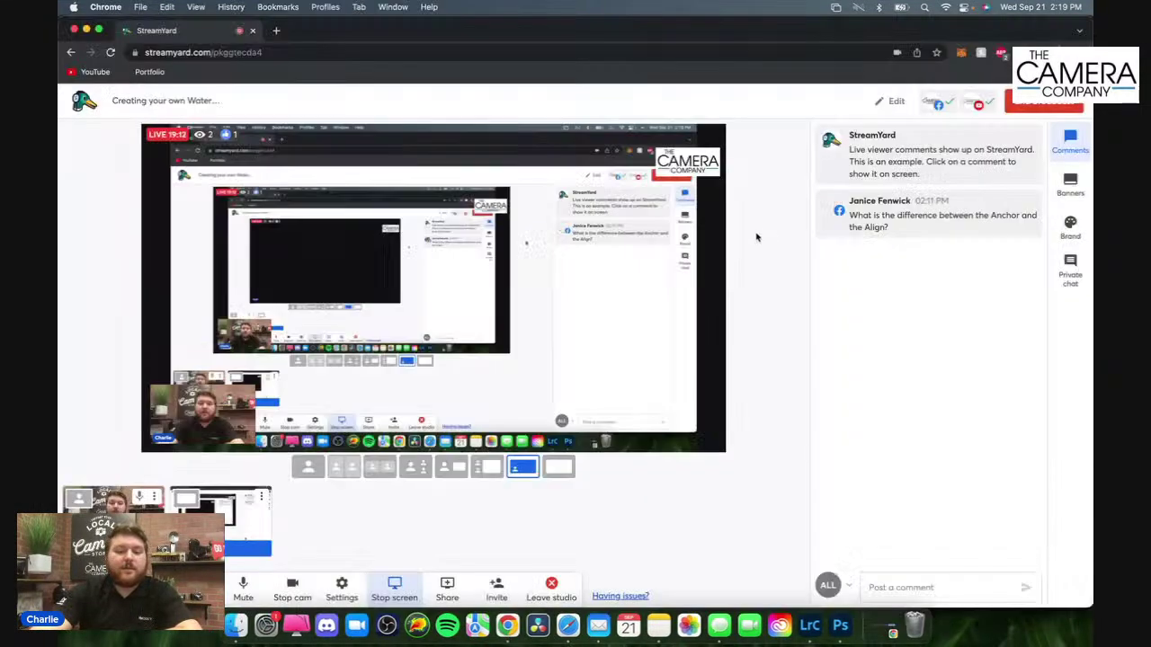